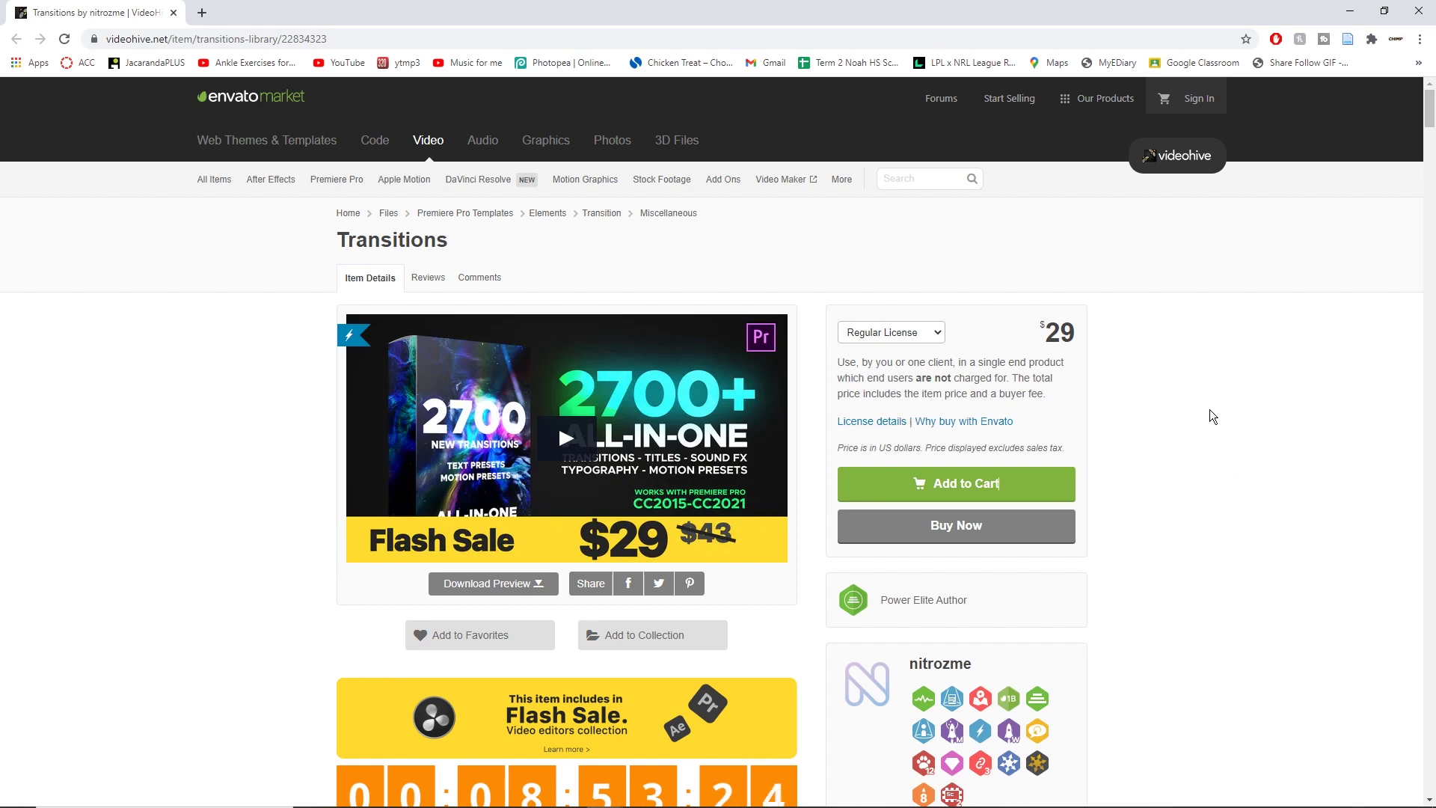
Review the VideoHive Transitions page: $29 price, 8,007 sales, 4.88 rating, 2GB of files.
{"action": "double_click", "coordinate": [1058, 333]}
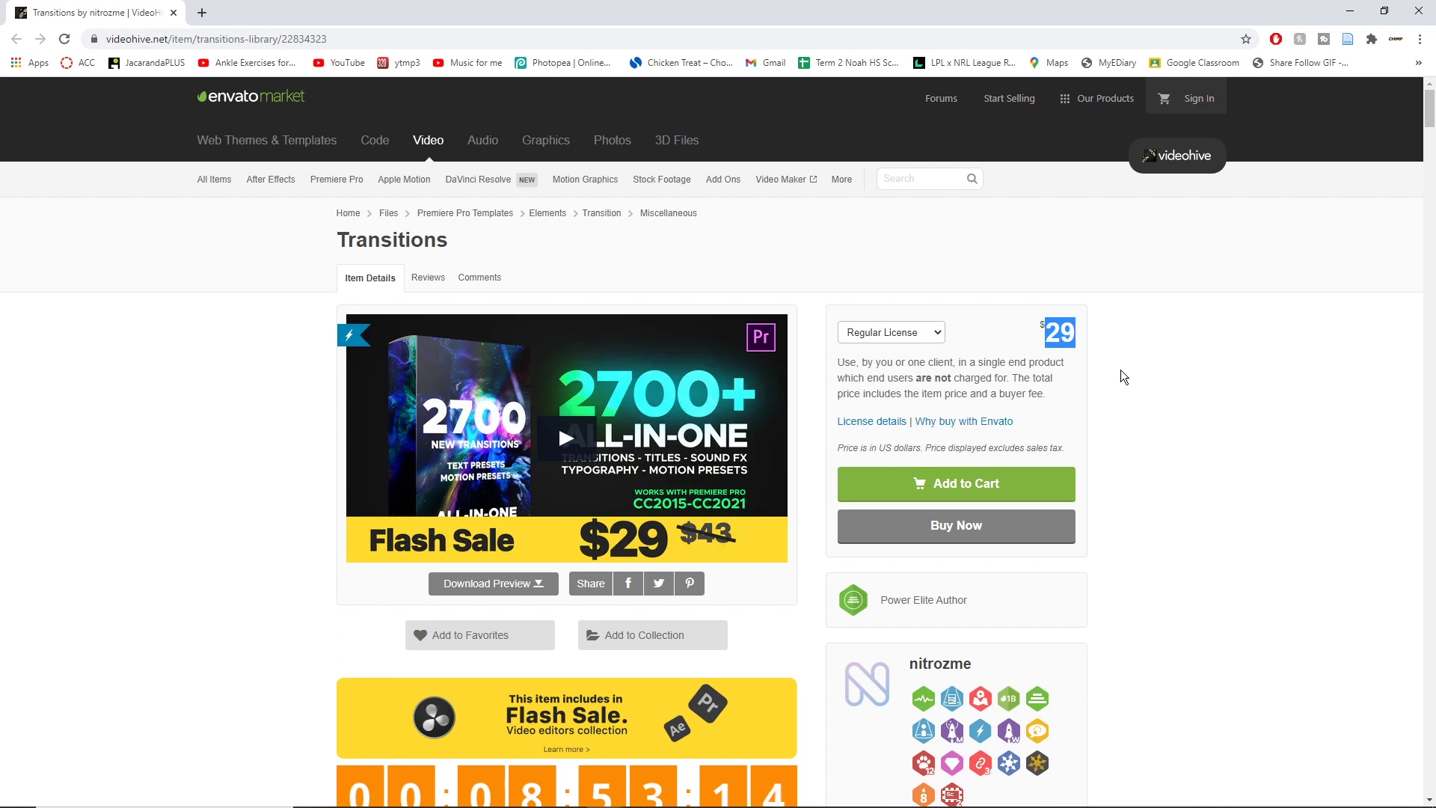
{"action": "scroll", "coordinate": [1071, 388], "scroll_direction": "down", "scroll_amount": 4}
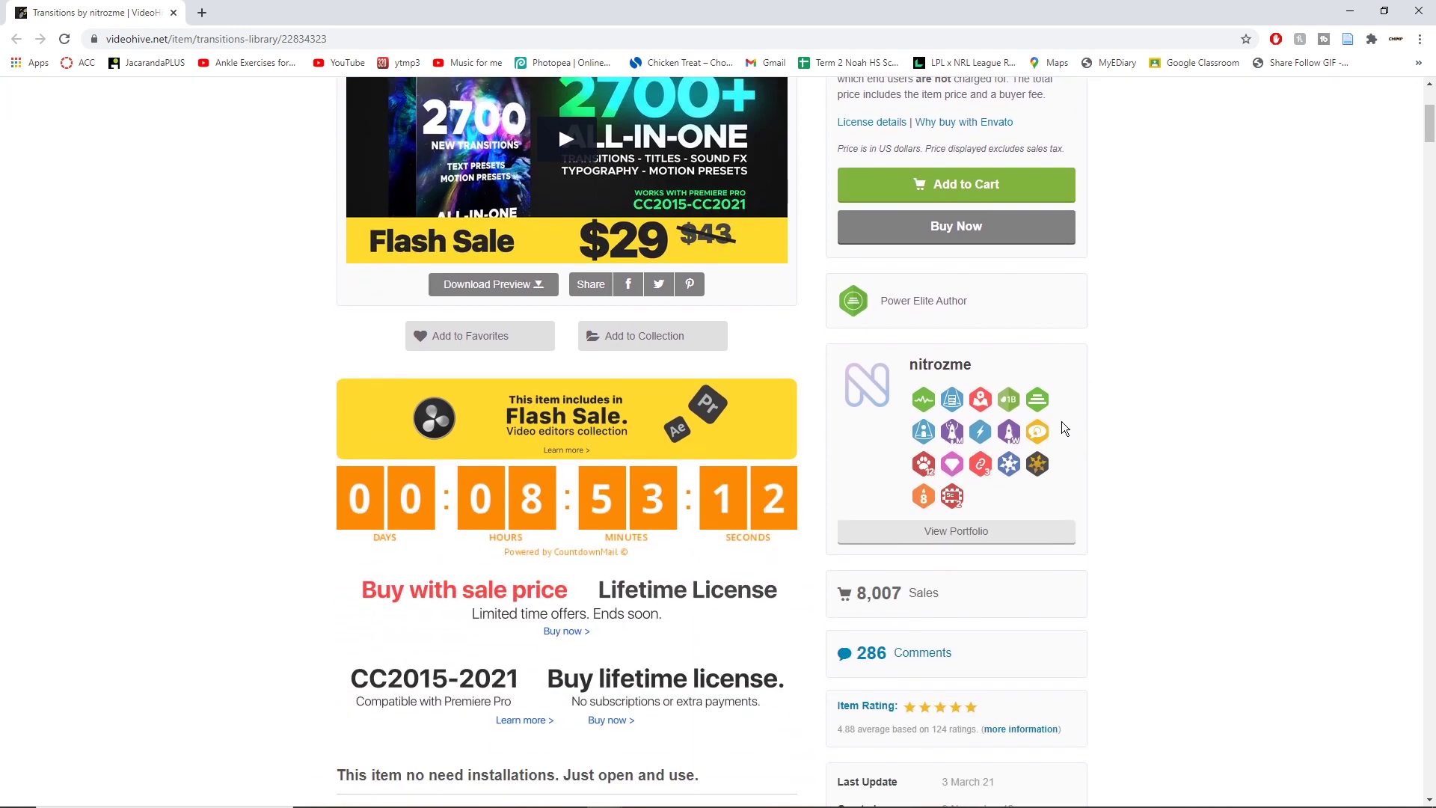
{"action": "scroll", "coordinate": [1063, 428], "scroll_direction": "down", "scroll_amount": 5}
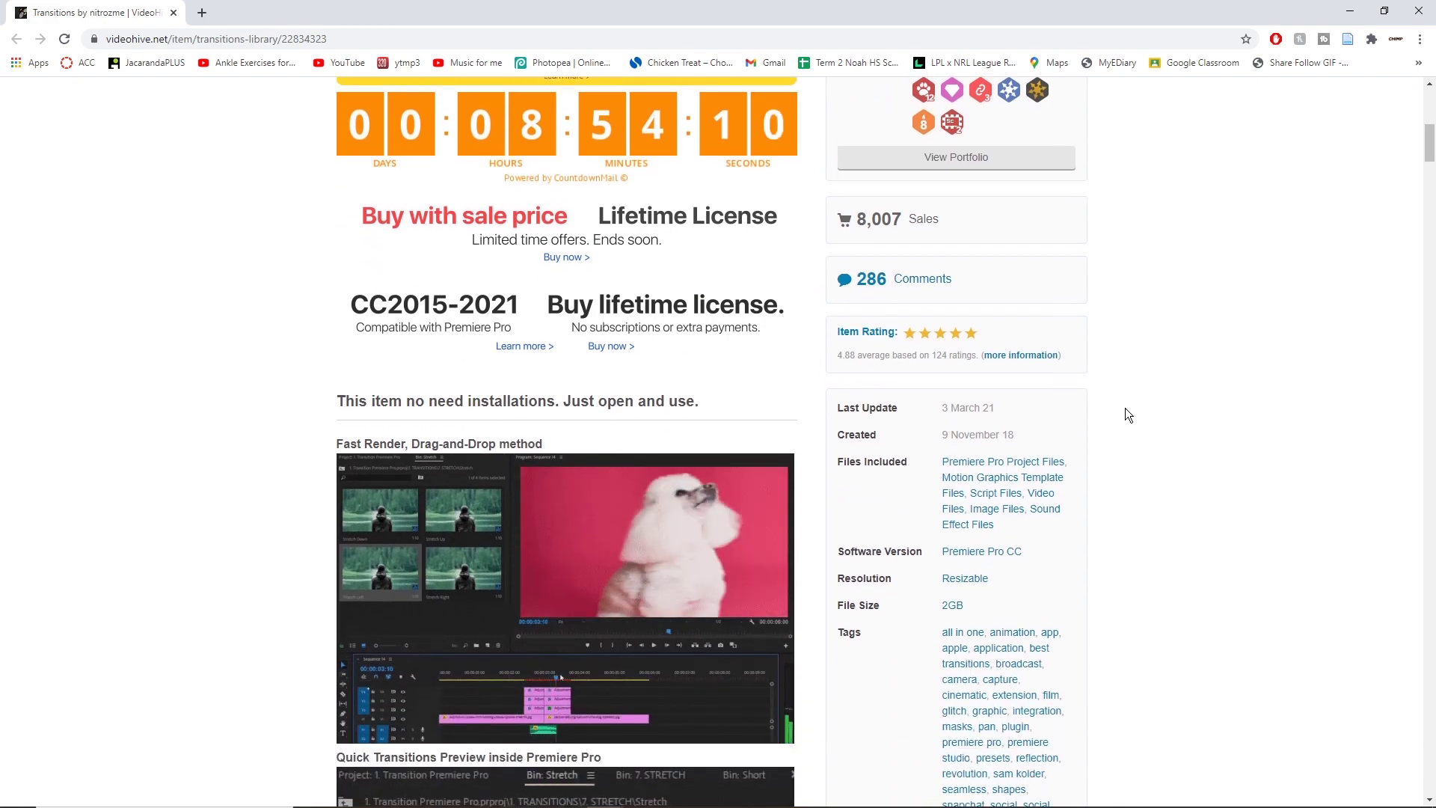
{"action": "scroll", "coordinate": [1126, 411], "scroll_direction": "down", "scroll_amount": 10}
{"action": "scroll", "coordinate": [1077, 314], "scroll_direction": "up", "scroll_amount": 18}
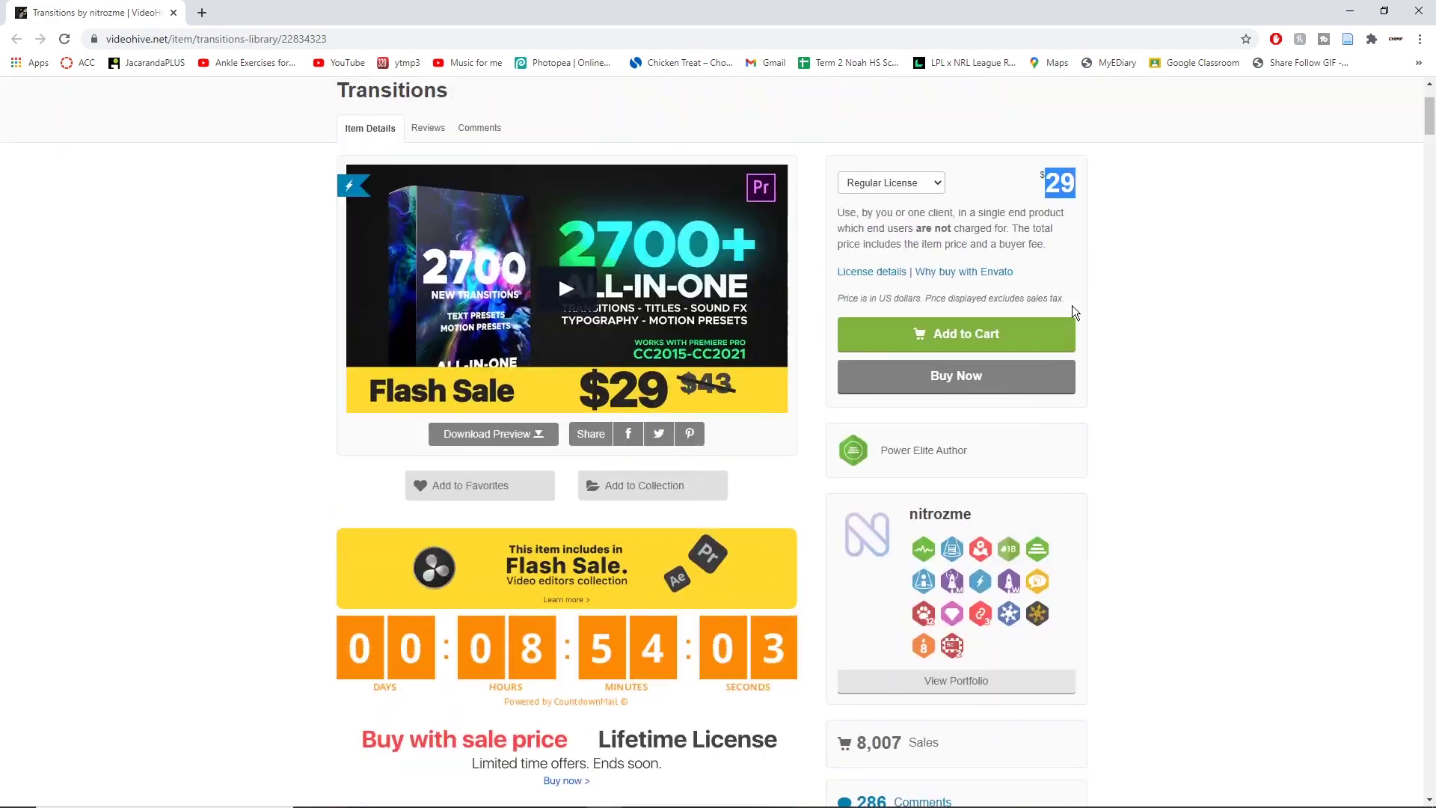
{"action": "scroll", "coordinate": [1071, 306], "scroll_direction": "up", "scroll_amount": 2}
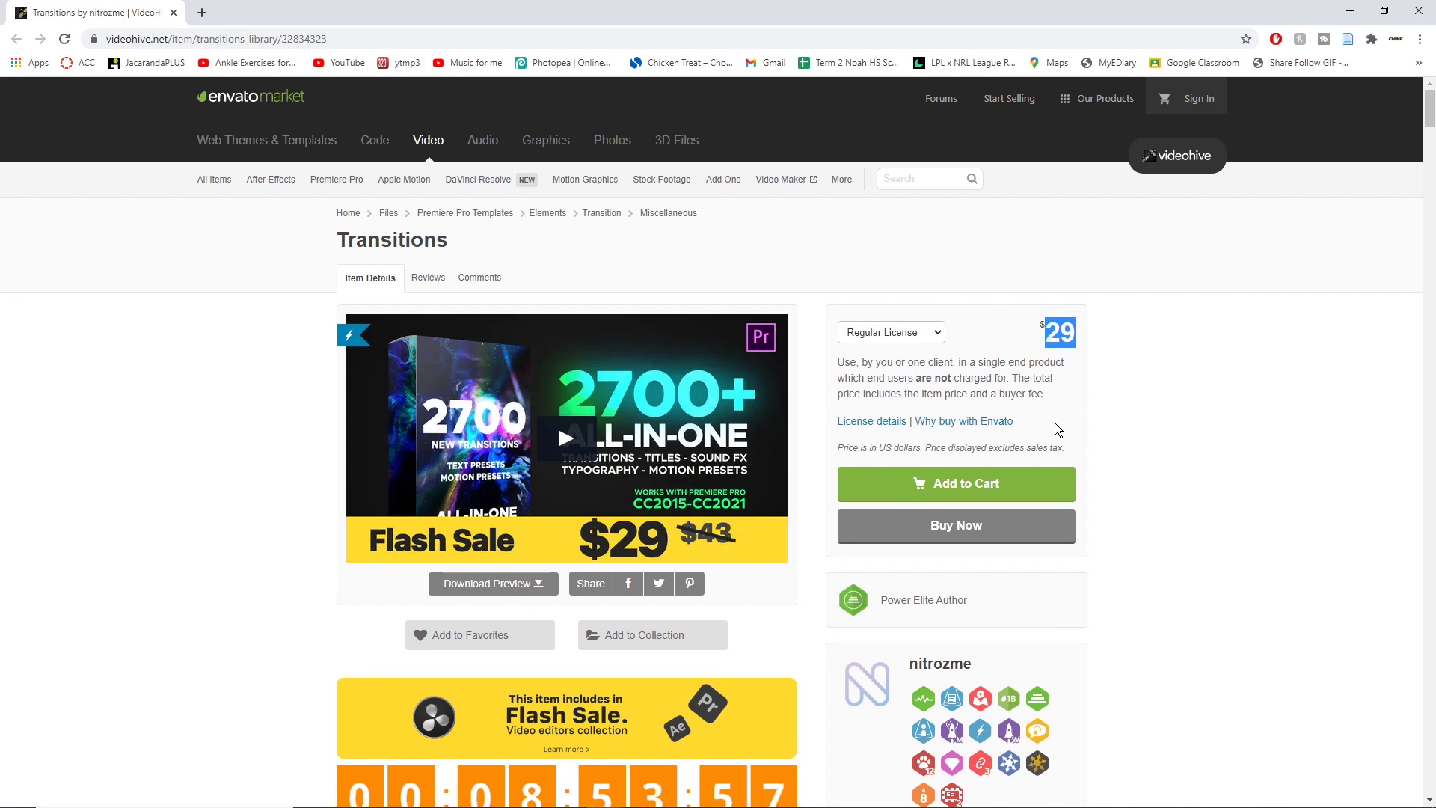
{"action": "scroll", "coordinate": [1056, 428], "scroll_direction": "down", "scroll_amount": 8}
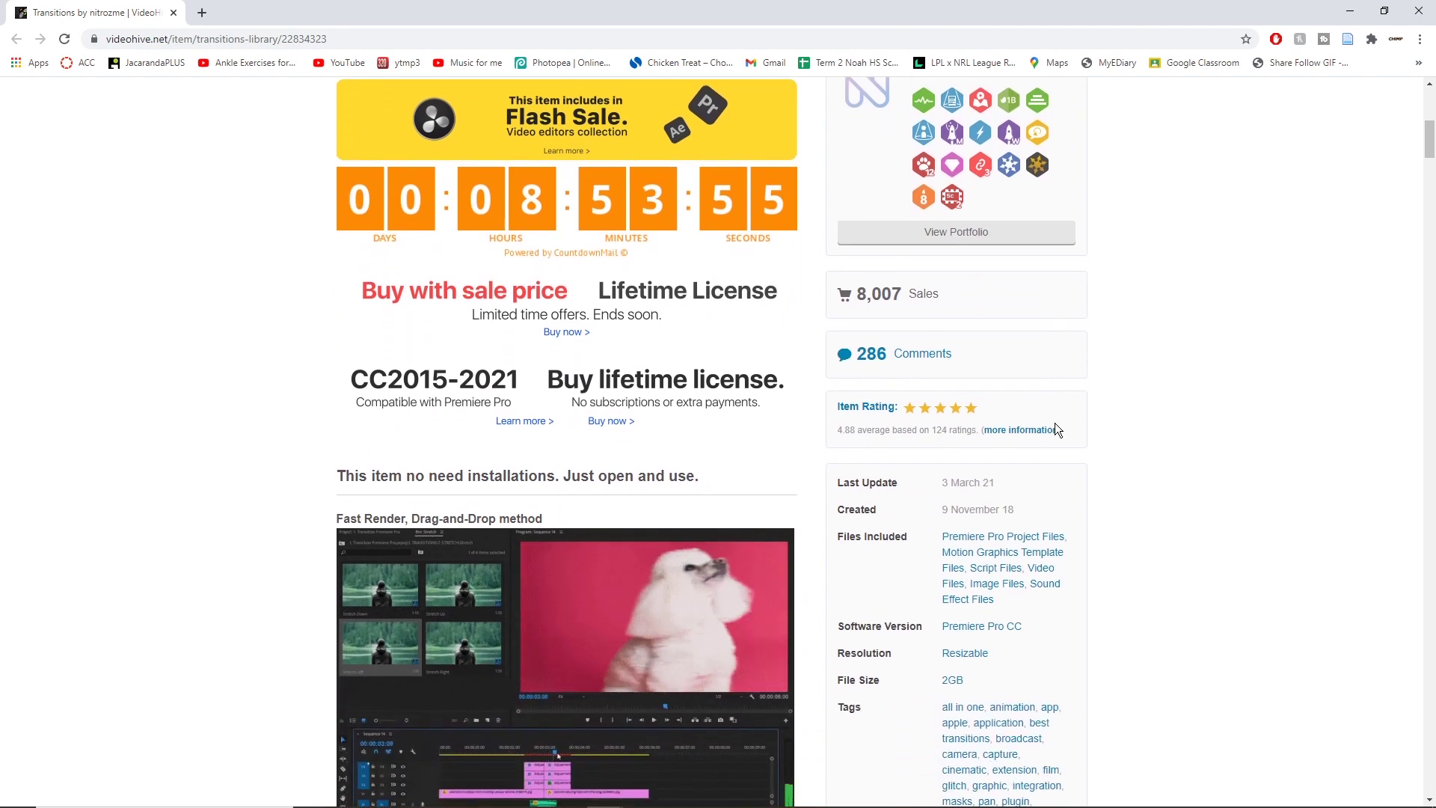
{"action": "scroll", "coordinate": [1054, 423], "scroll_direction": "down", "scroll_amount": 6}
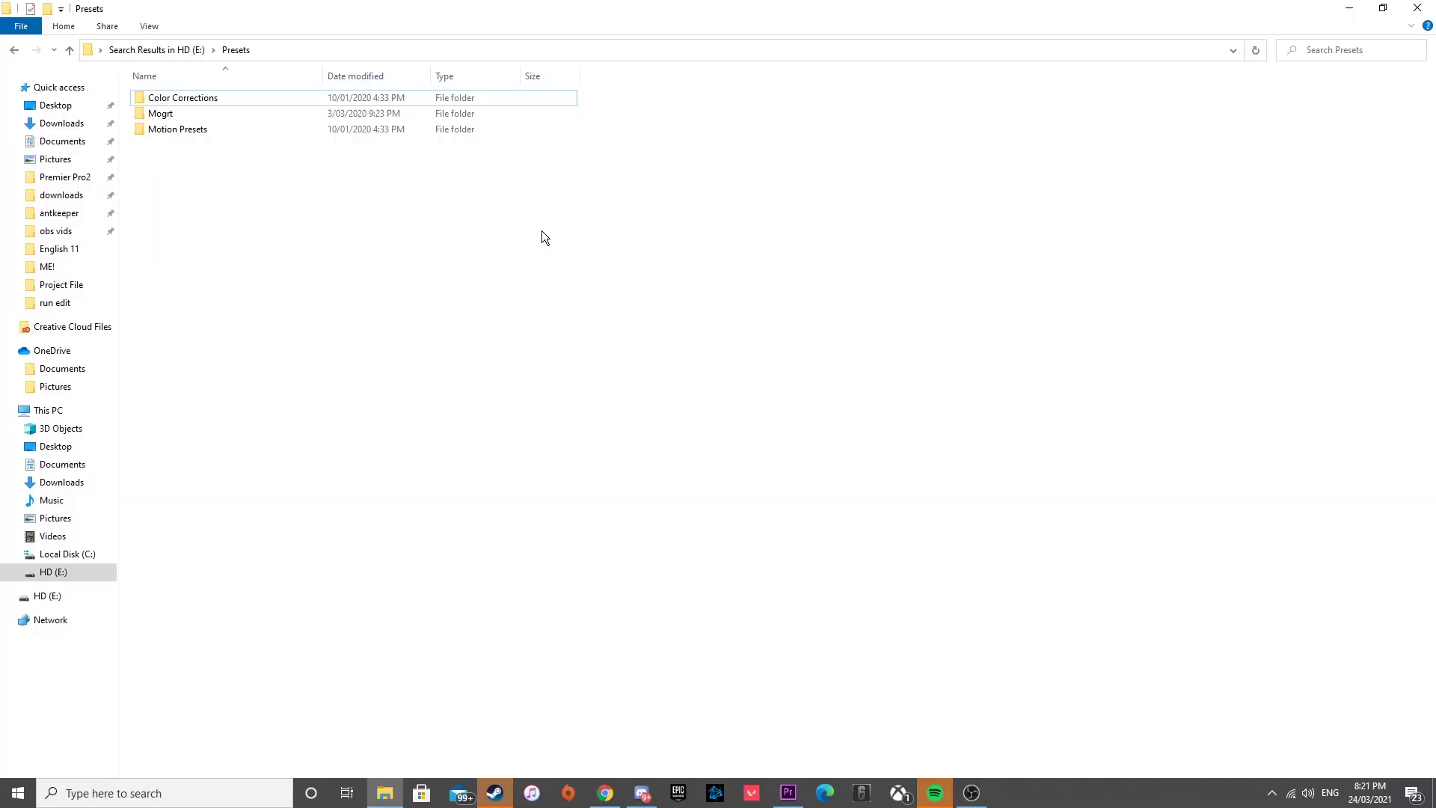
{"action": "left_click", "coordinate": [222, 97]}
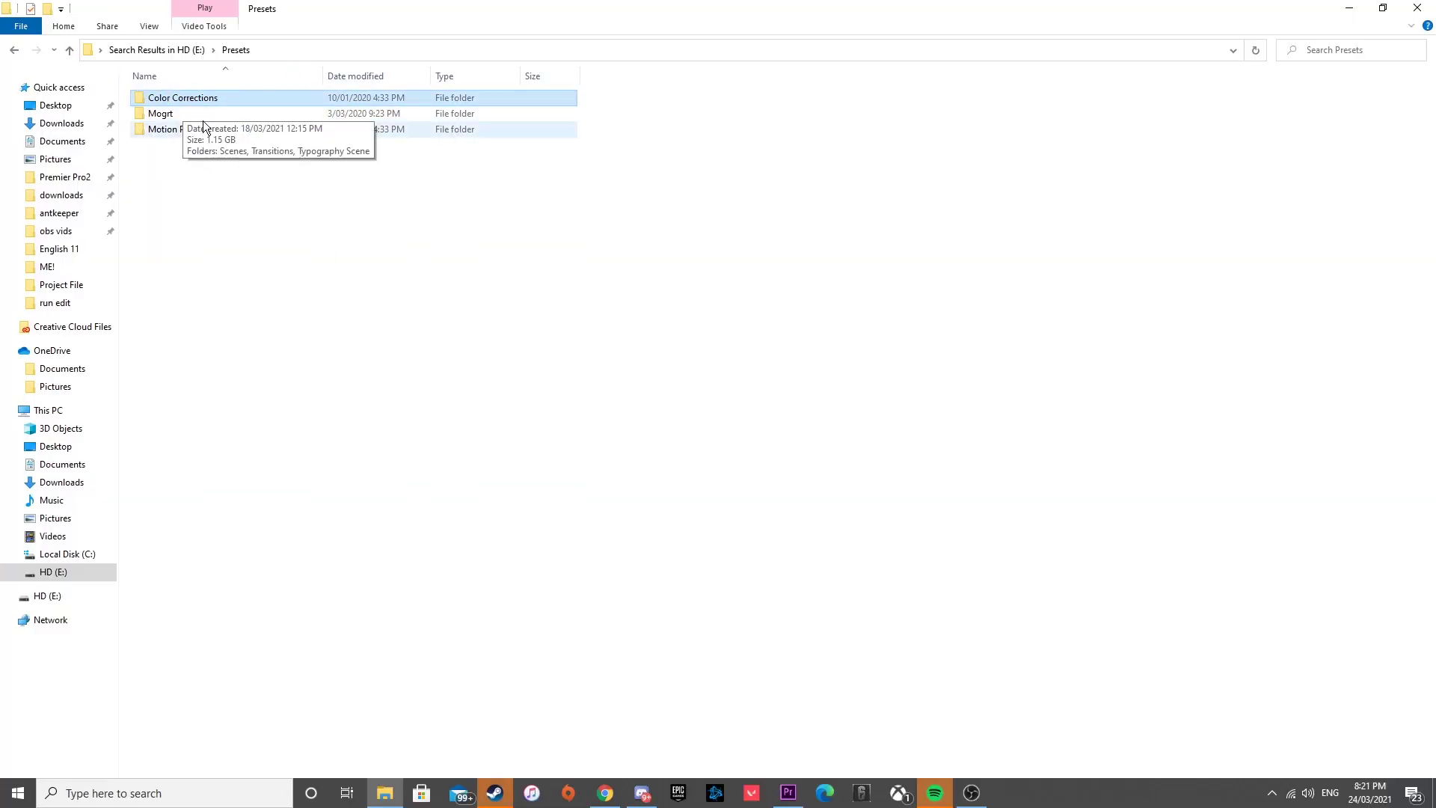
{"action": "double_click", "coordinate": [205, 97]}
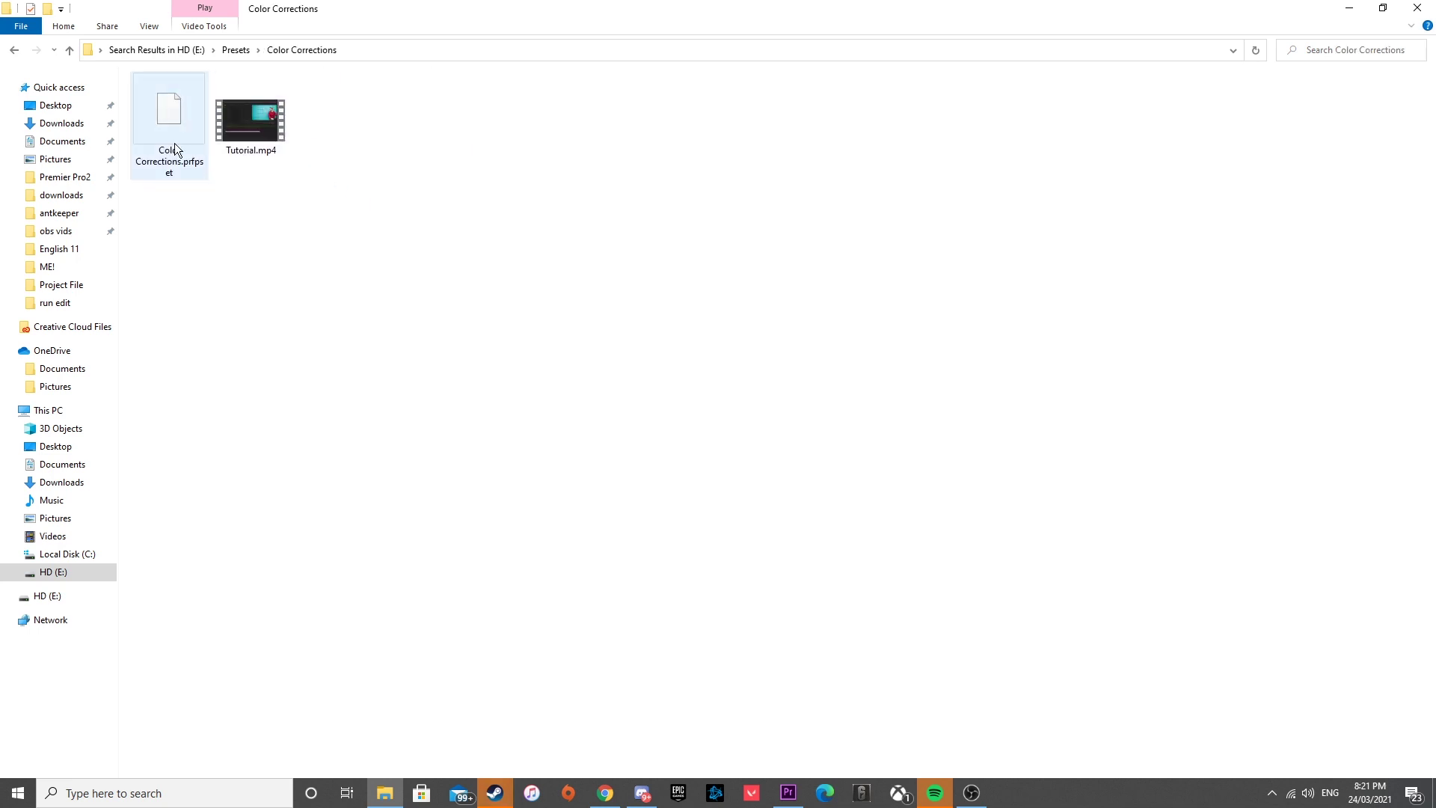
{"action": "left_click", "coordinate": [181, 120]}
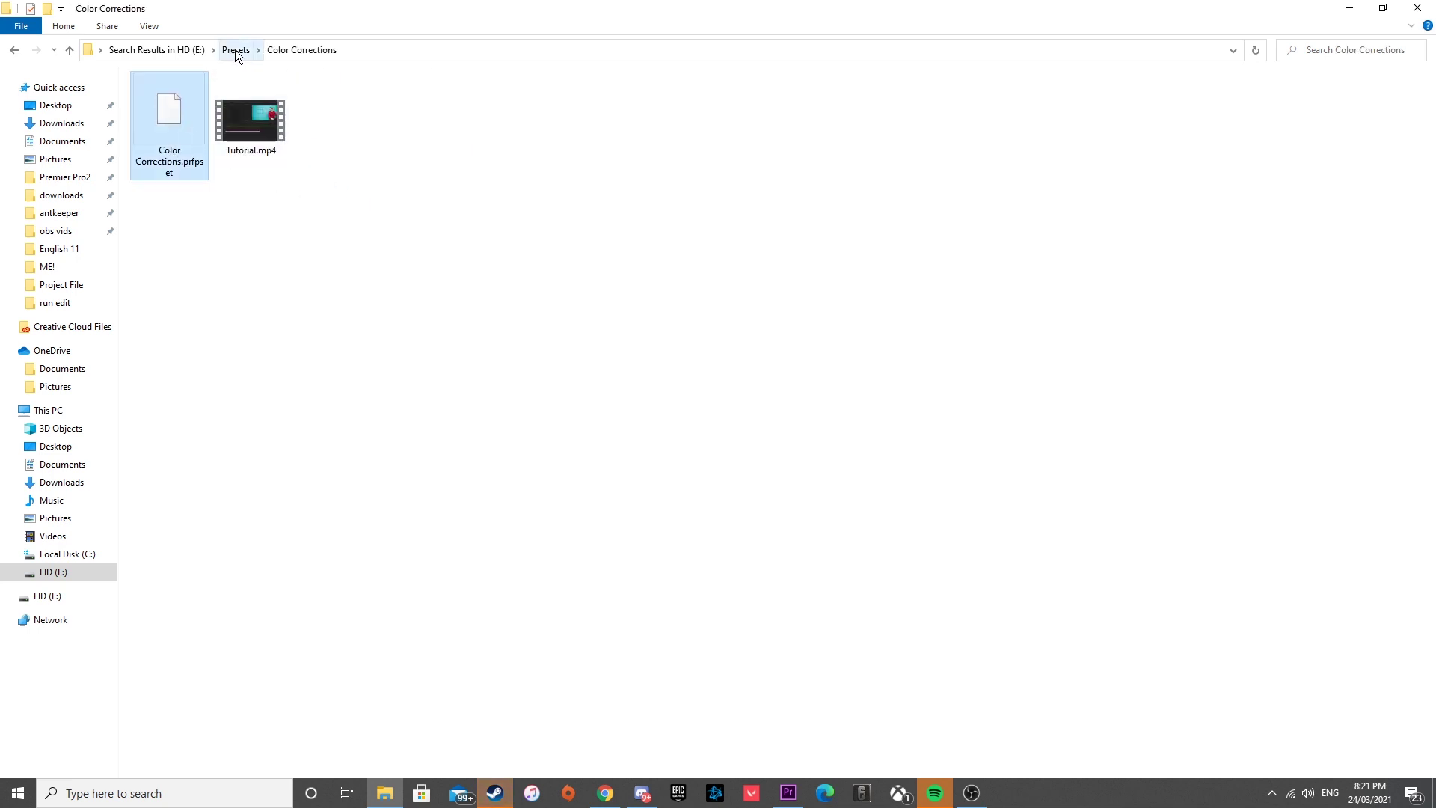
{"action": "left_click_drag", "start_coordinate": [288, 226], "coordinate": [255, 112]}
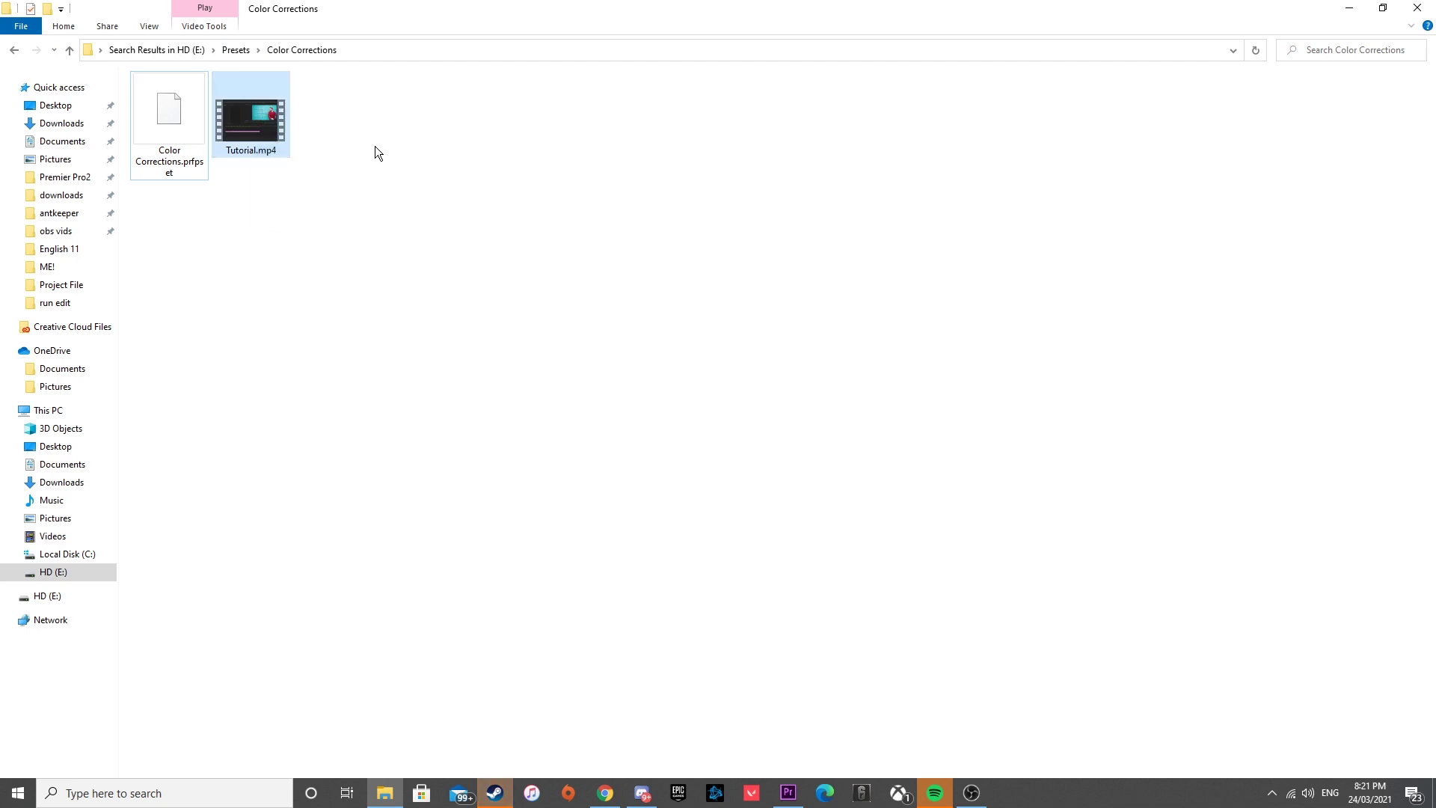
{"action": "left_click", "coordinate": [238, 49]}
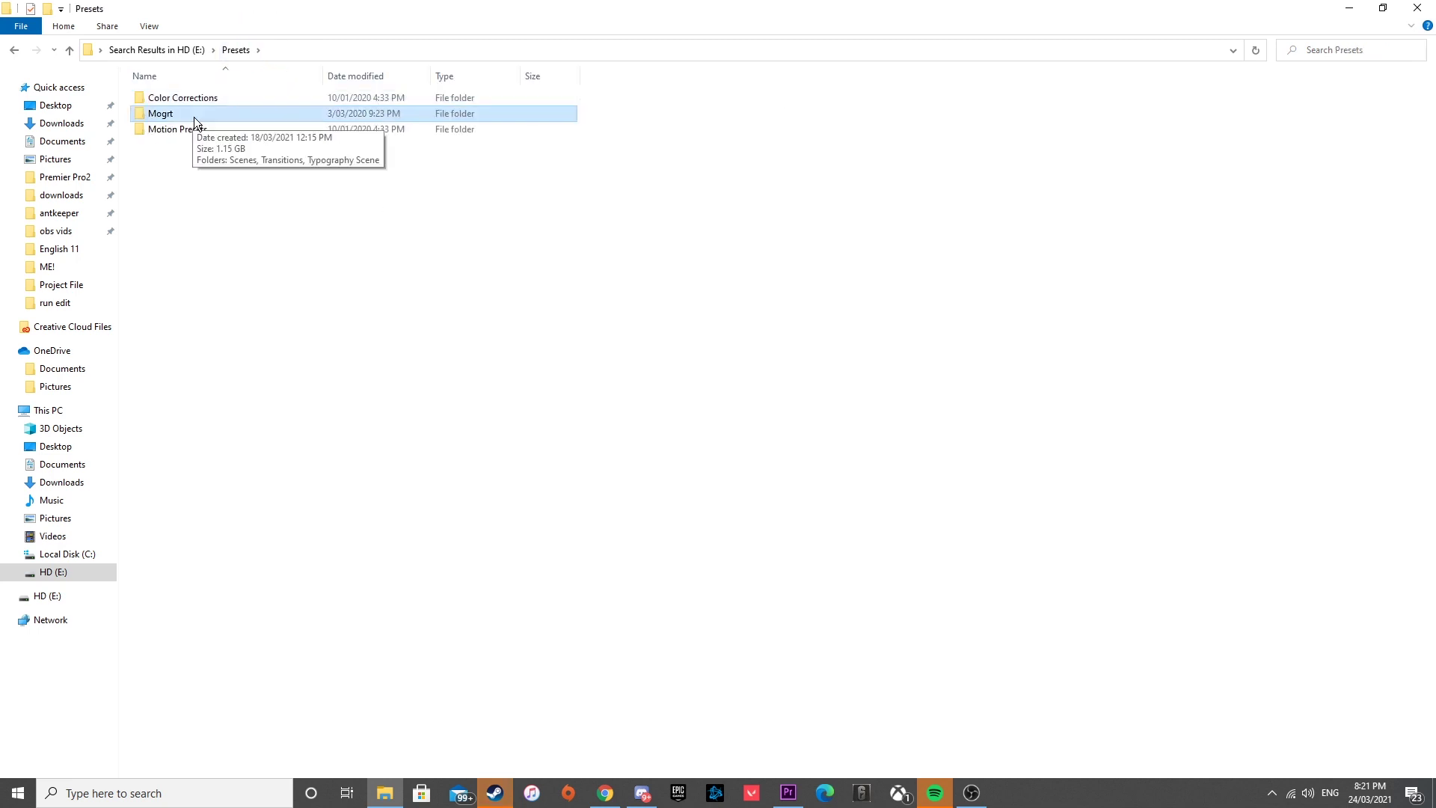
Open Mogrt and browse its Scenes and Transitions folders of .mogrt files.
{"action": "double_click", "coordinate": [187, 115]}
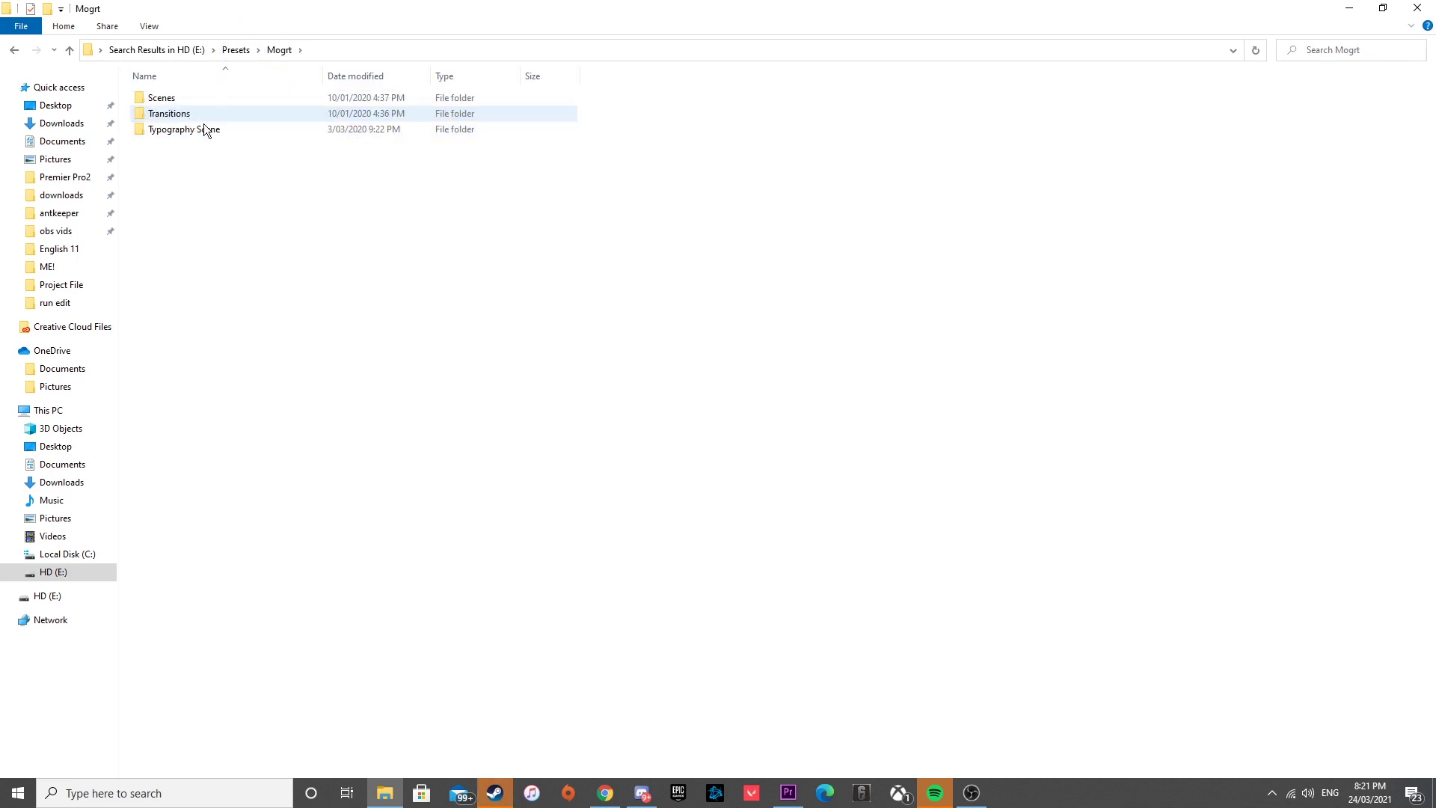
{"action": "double_click", "coordinate": [204, 97]}
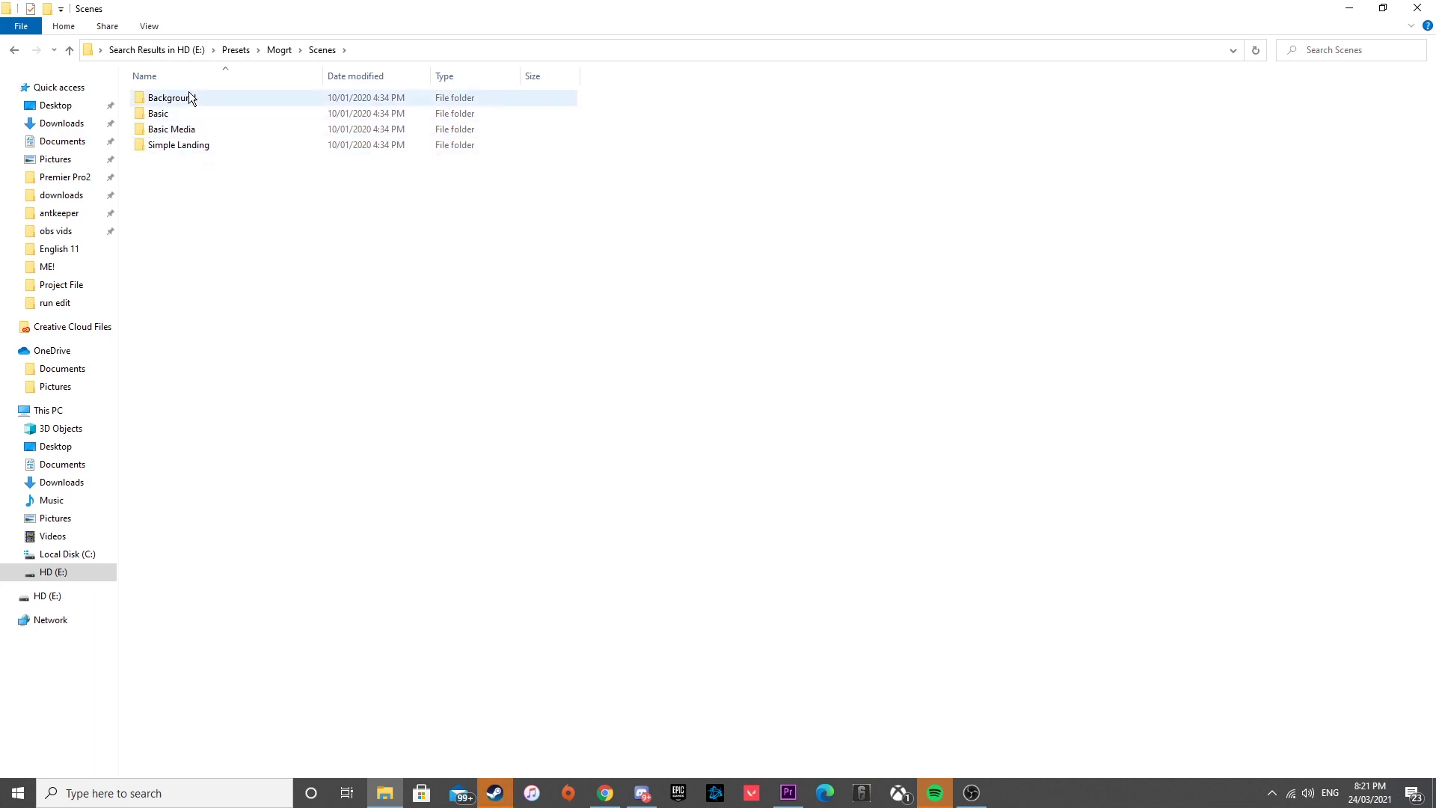
{"action": "left_click", "coordinate": [276, 51]}
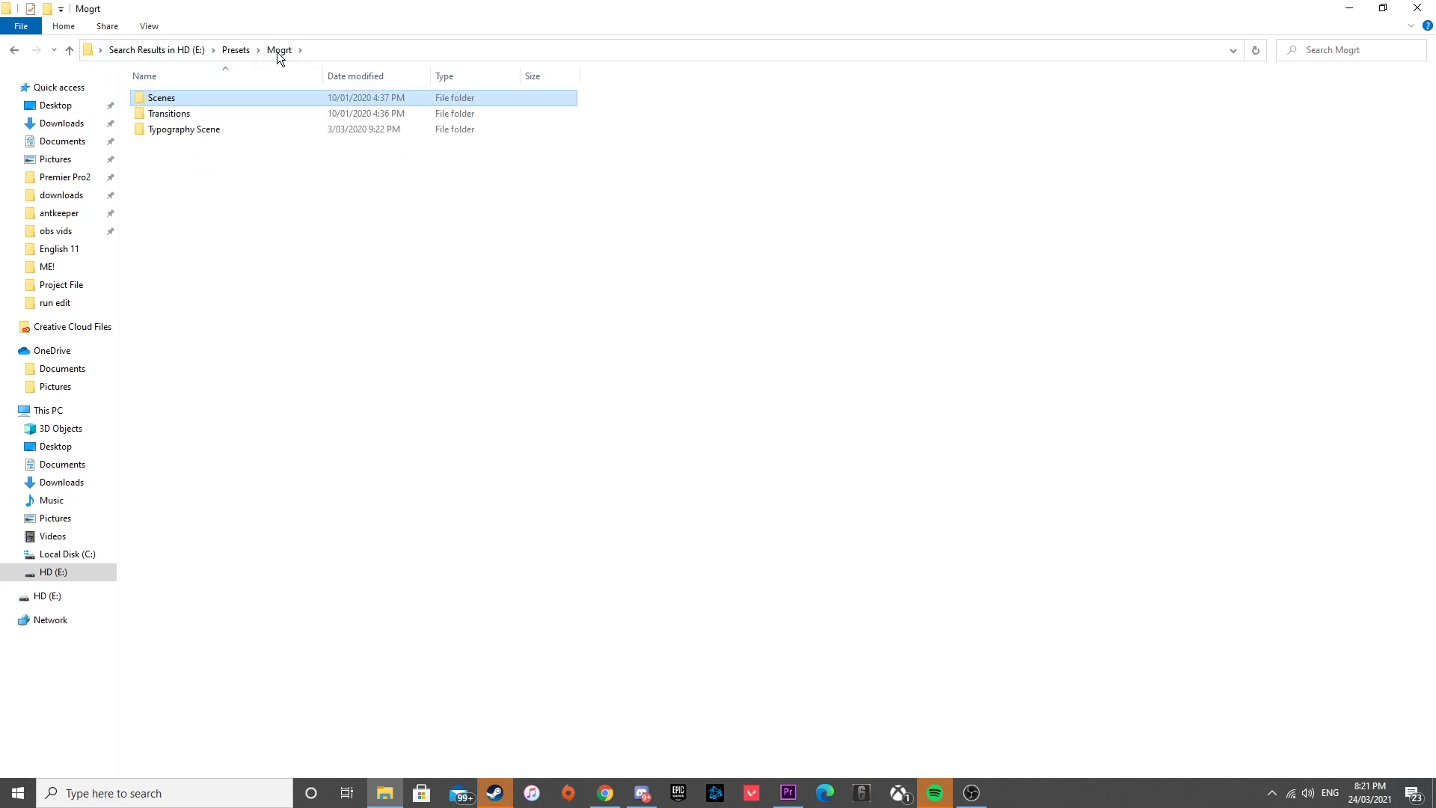
{"action": "double_click", "coordinate": [180, 114]}
{"action": "scroll", "coordinate": [286, 197], "scroll_direction": "down", "scroll_amount": 7}
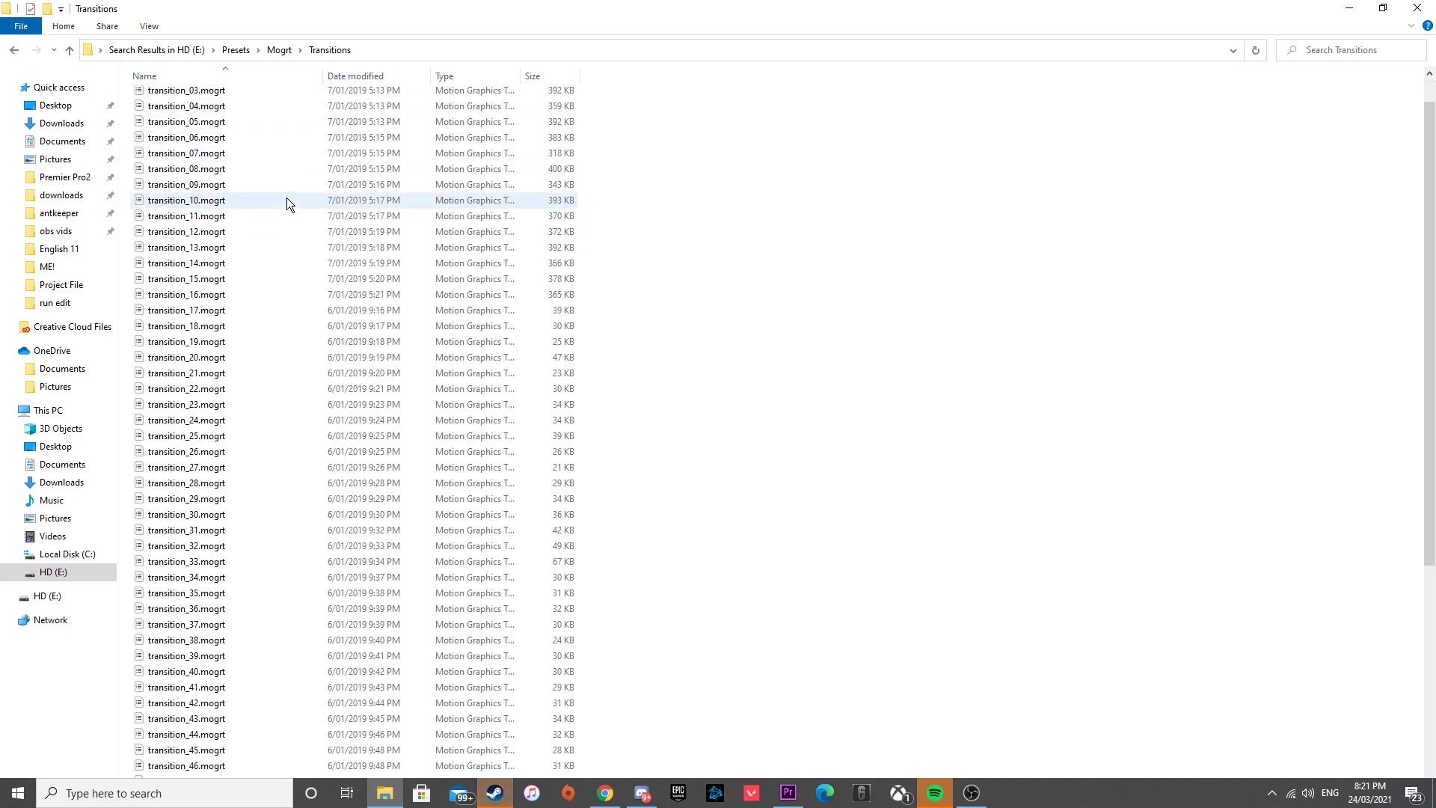
{"action": "scroll", "coordinate": [358, 270], "scroll_direction": "up", "scroll_amount": 5}
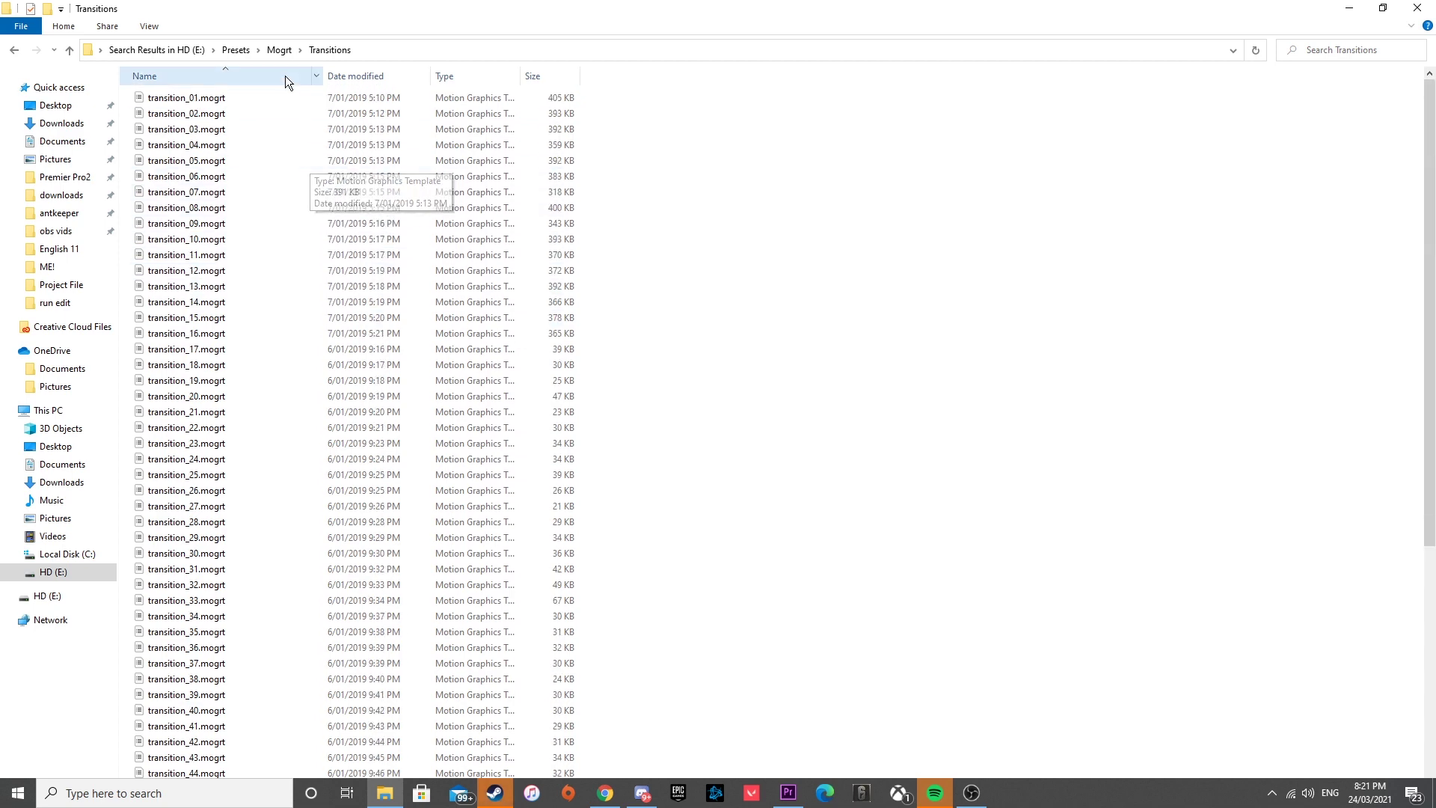
{"action": "left_click", "coordinate": [289, 55]}
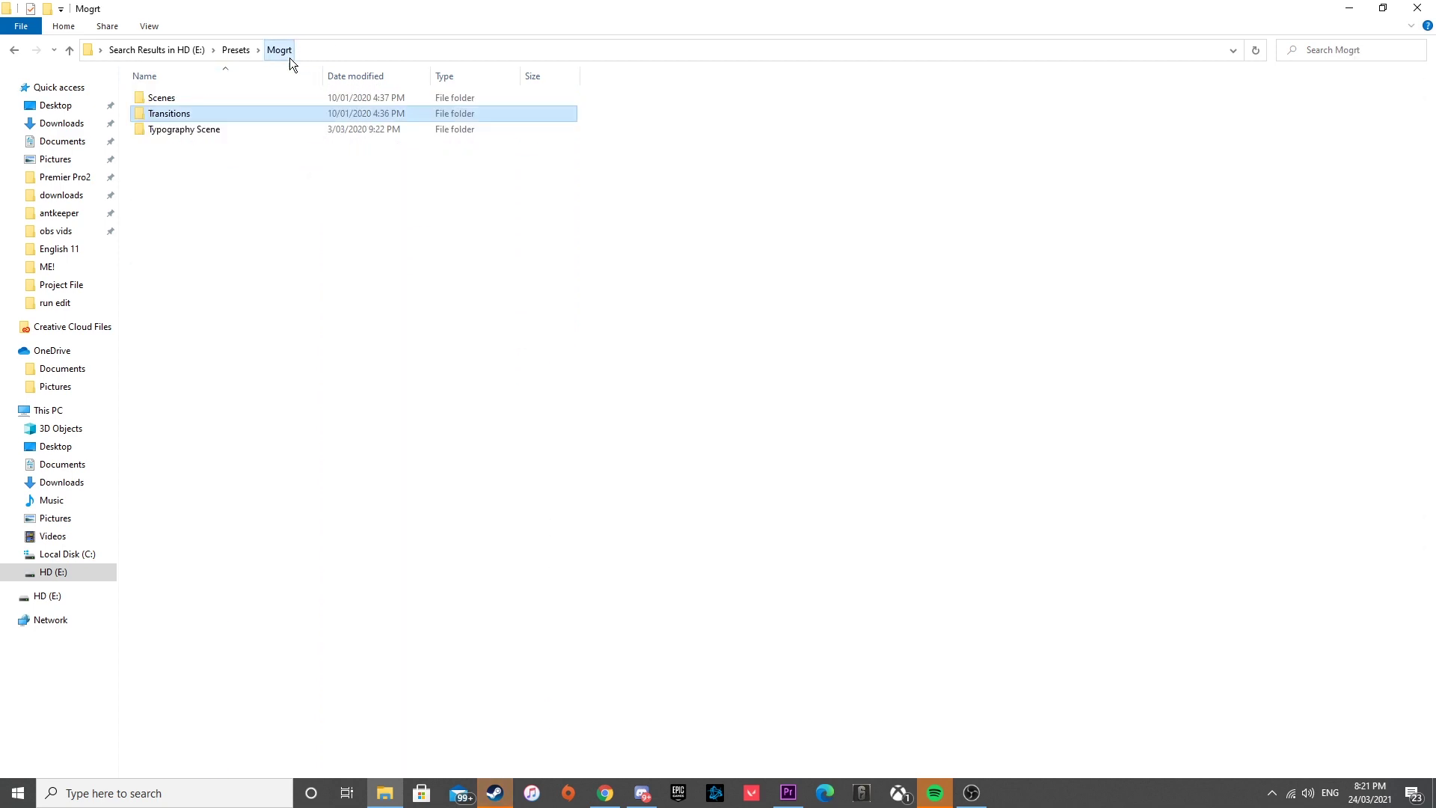
Inspect the 22 .mogrt files in Typography Scene, then return to Mogrt.
{"action": "double_click", "coordinate": [223, 130]}
{"action": "left_click_drag", "start_coordinate": [224, 497], "coordinate": [222, 127]}
{"action": "left_click", "coordinate": [581, 529]}
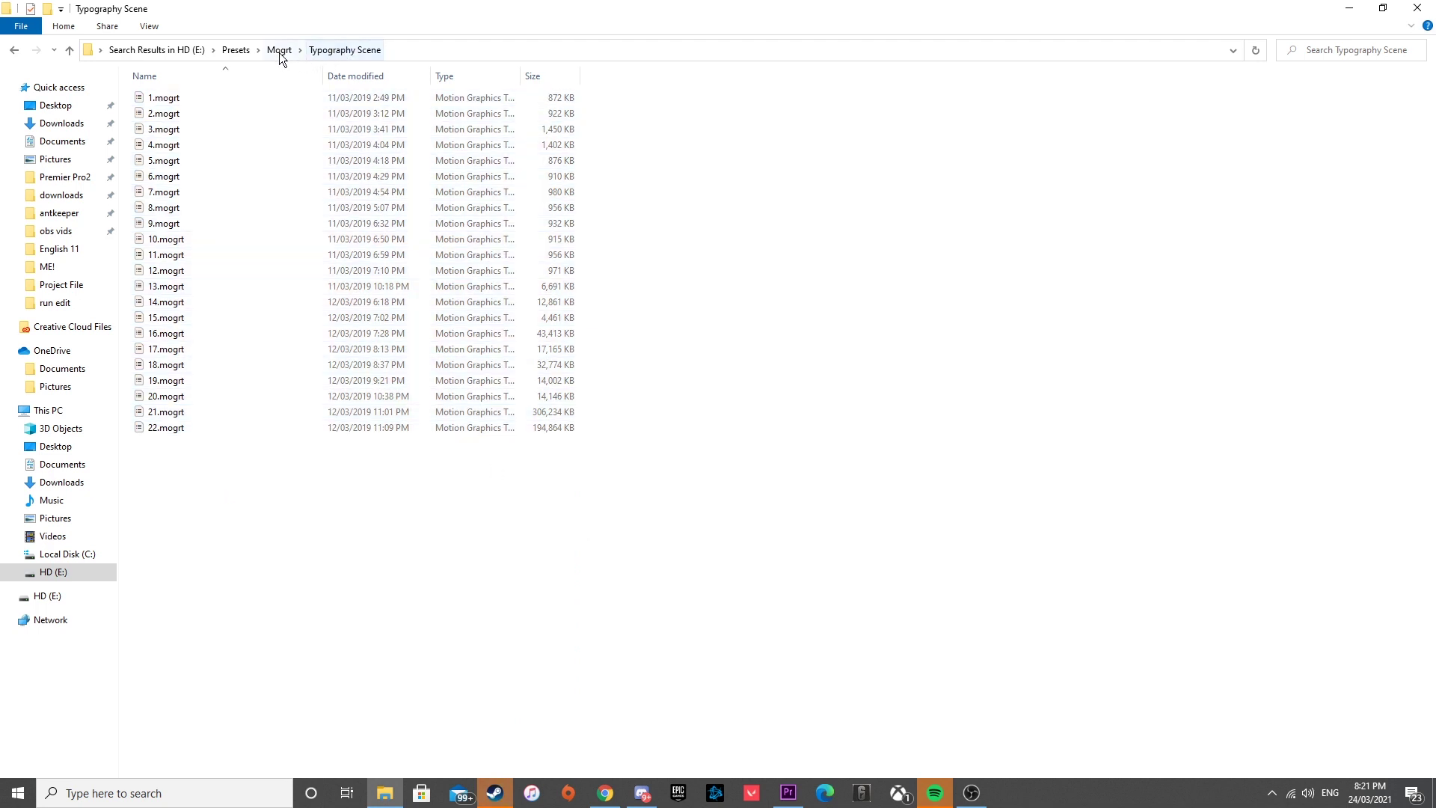
{"action": "left_click", "coordinate": [280, 51]}
Browse Motion Presets' Project File folder and locate Video Tutorial.mp4 in Video Tutorial.
{"action": "left_click", "coordinate": [237, 50]}
{"action": "double_click", "coordinate": [187, 127]}
{"action": "double_click", "coordinate": [198, 97]}
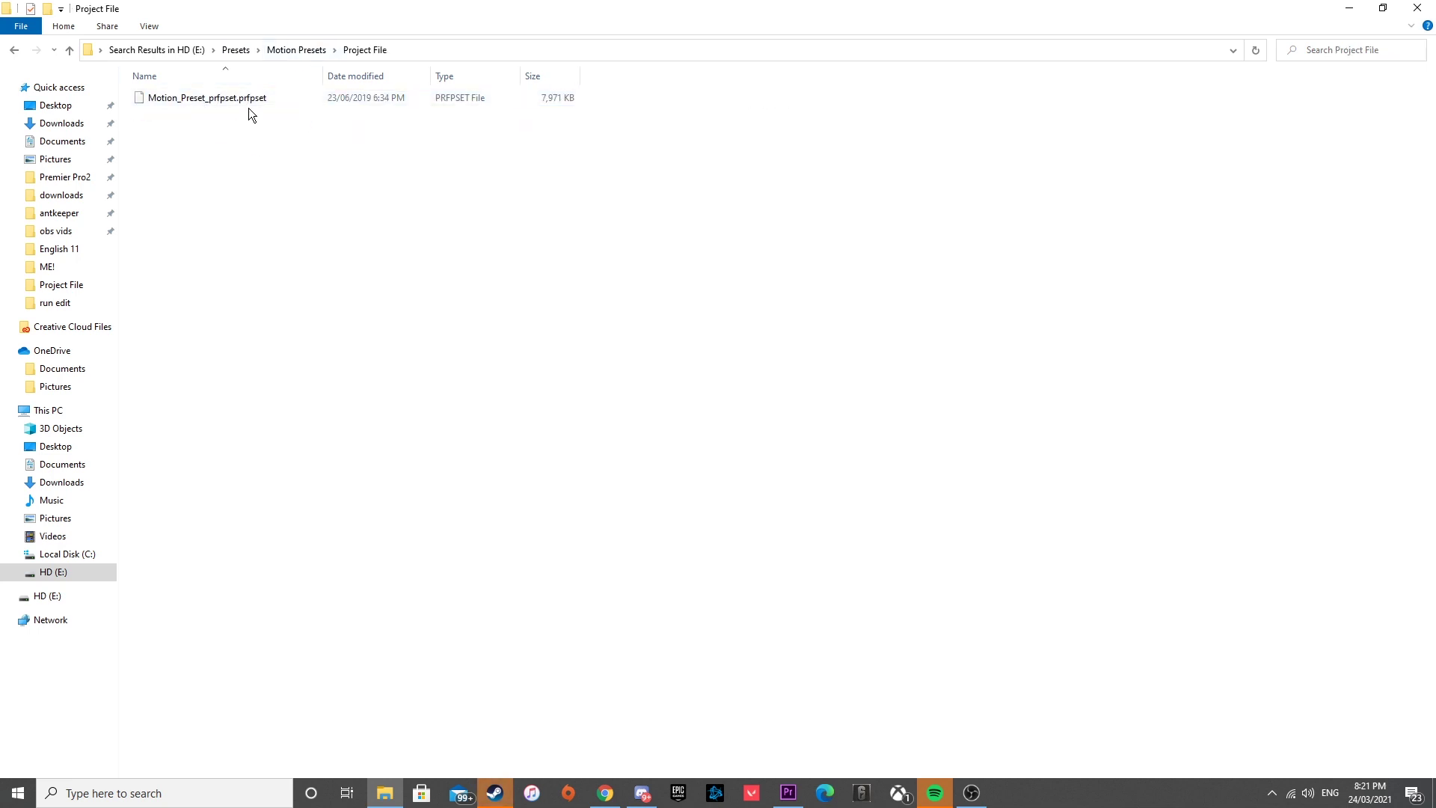
{"action": "left_click", "coordinate": [290, 49]}
{"action": "left_click", "coordinate": [193, 114]}
{"action": "double_click", "coordinate": [193, 114]}
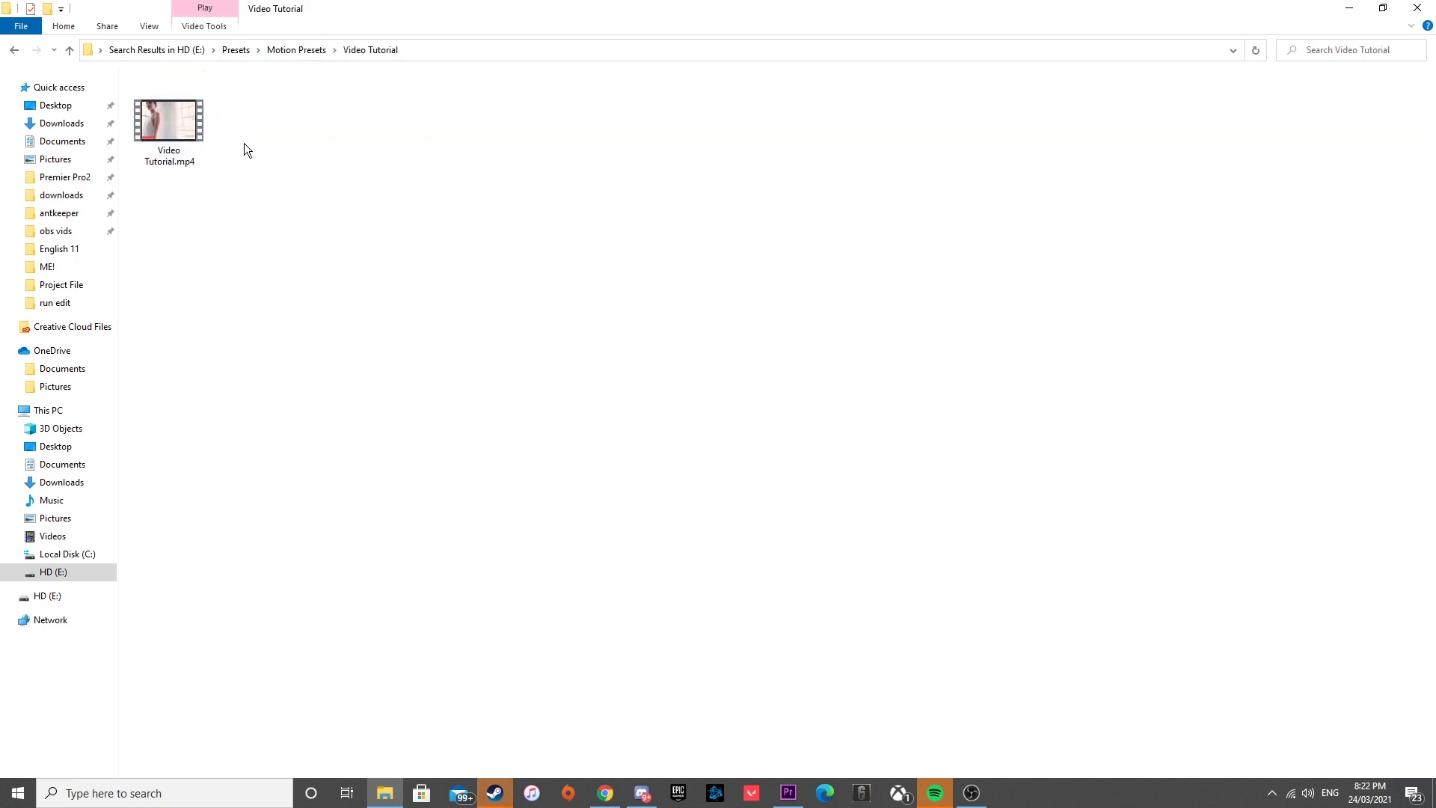
{"action": "left_click_drag", "start_coordinate": [302, 297], "coordinate": [214, 184]}
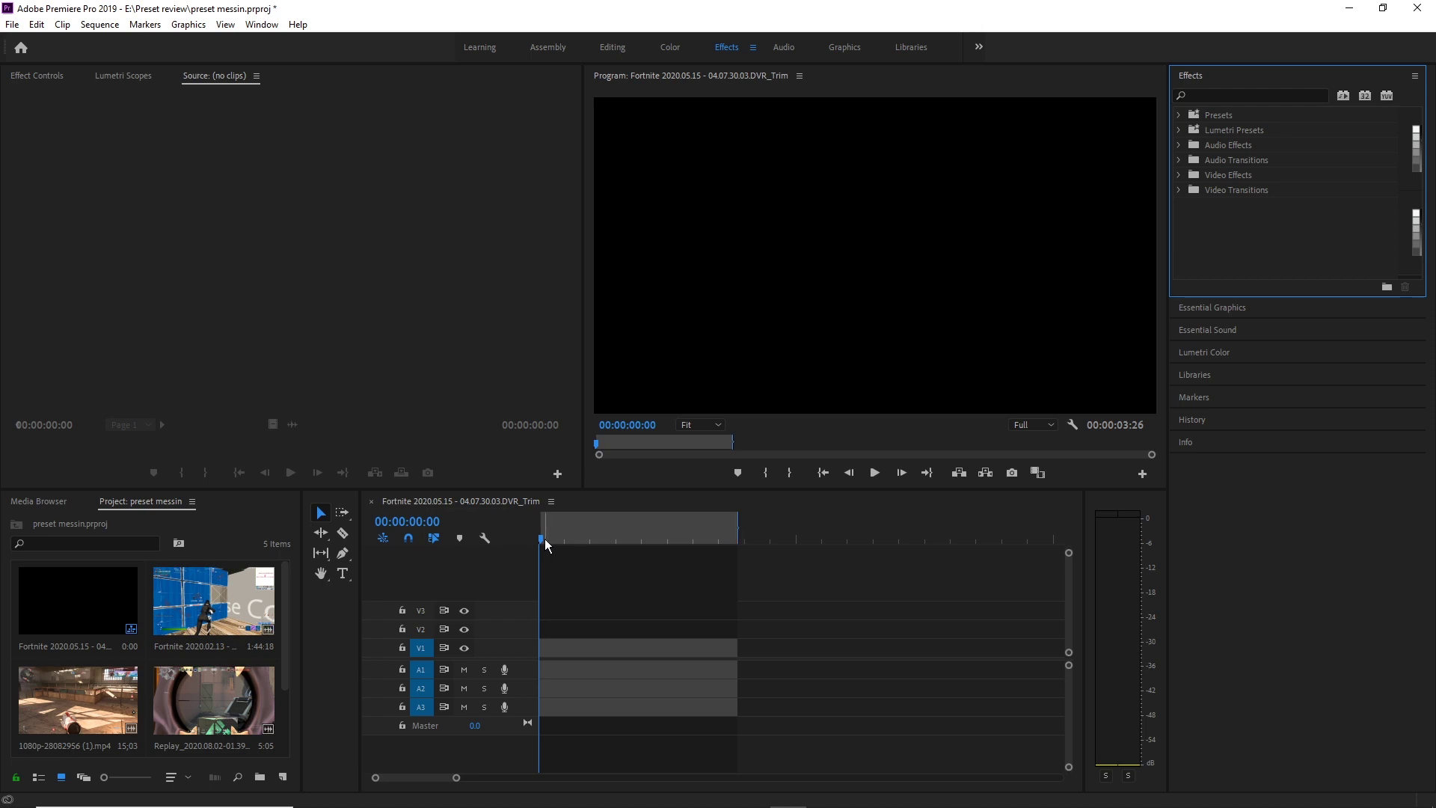
Extend the sequence work area to about 00:00:09:04, then show the Effects panel menu.
{"action": "left_click", "coordinate": [490, 552]}
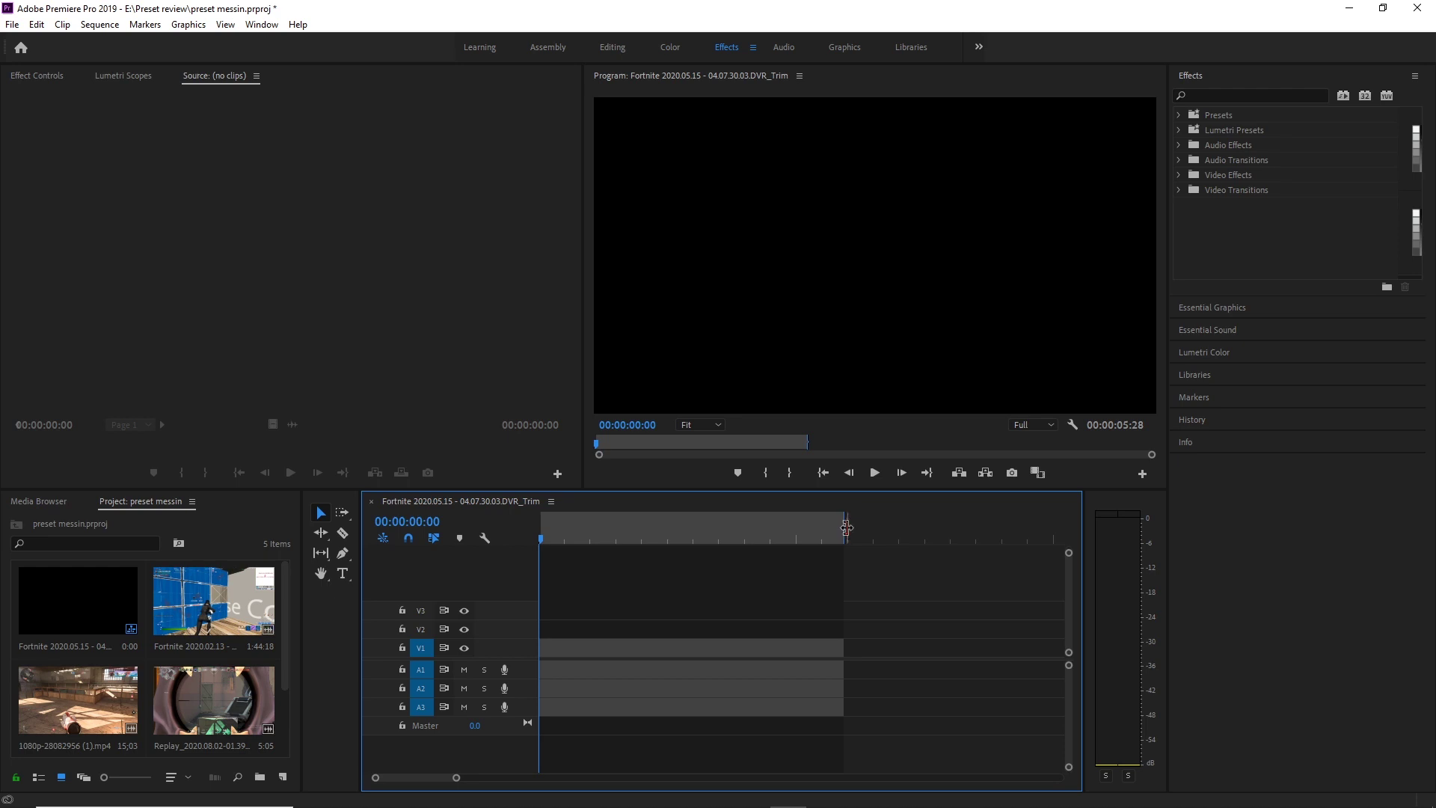
{"action": "left_click_drag", "start_coordinate": [845, 527], "coordinate": [905, 528]}
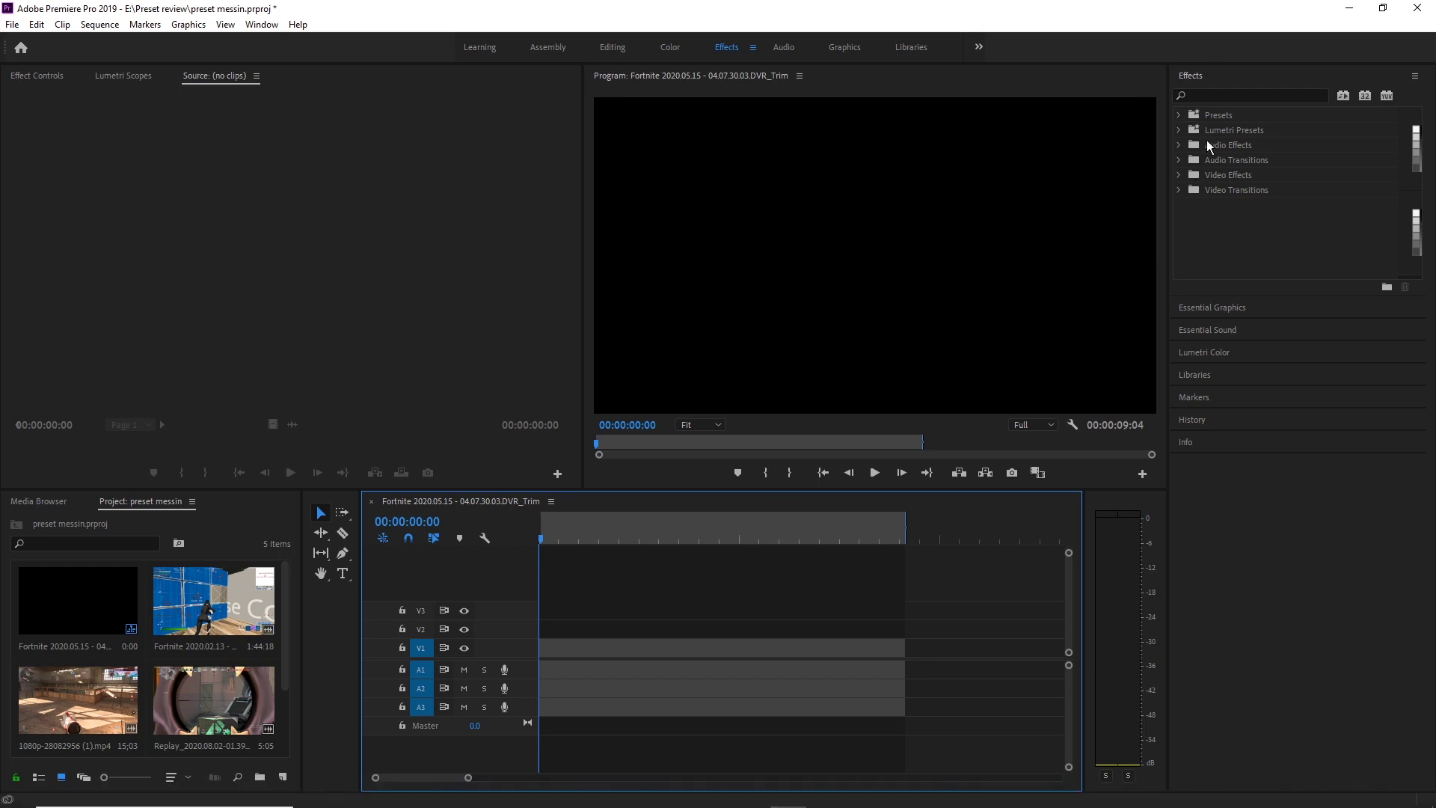
{"action": "left_click", "coordinate": [1178, 115]}
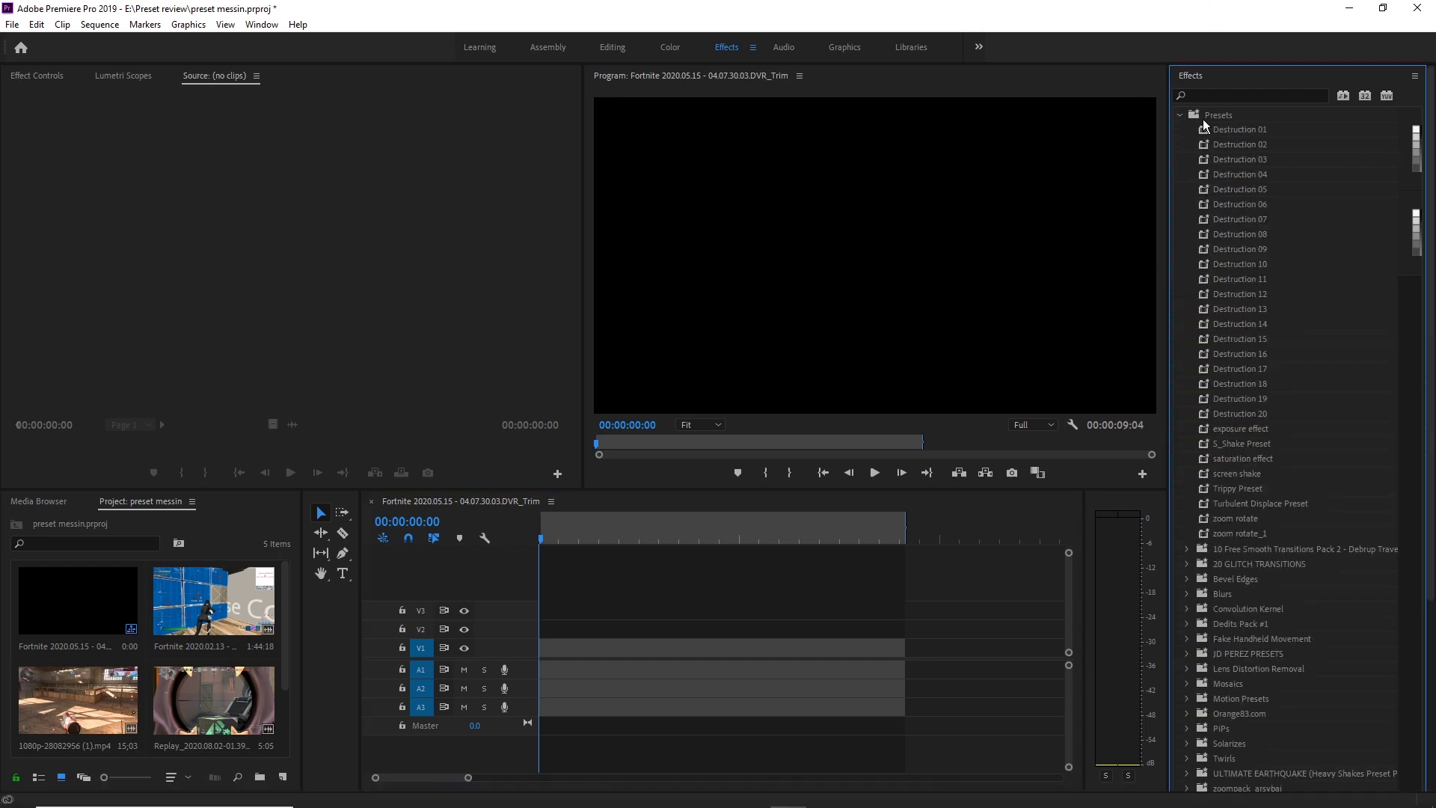
{"action": "left_click", "coordinate": [1177, 115]}
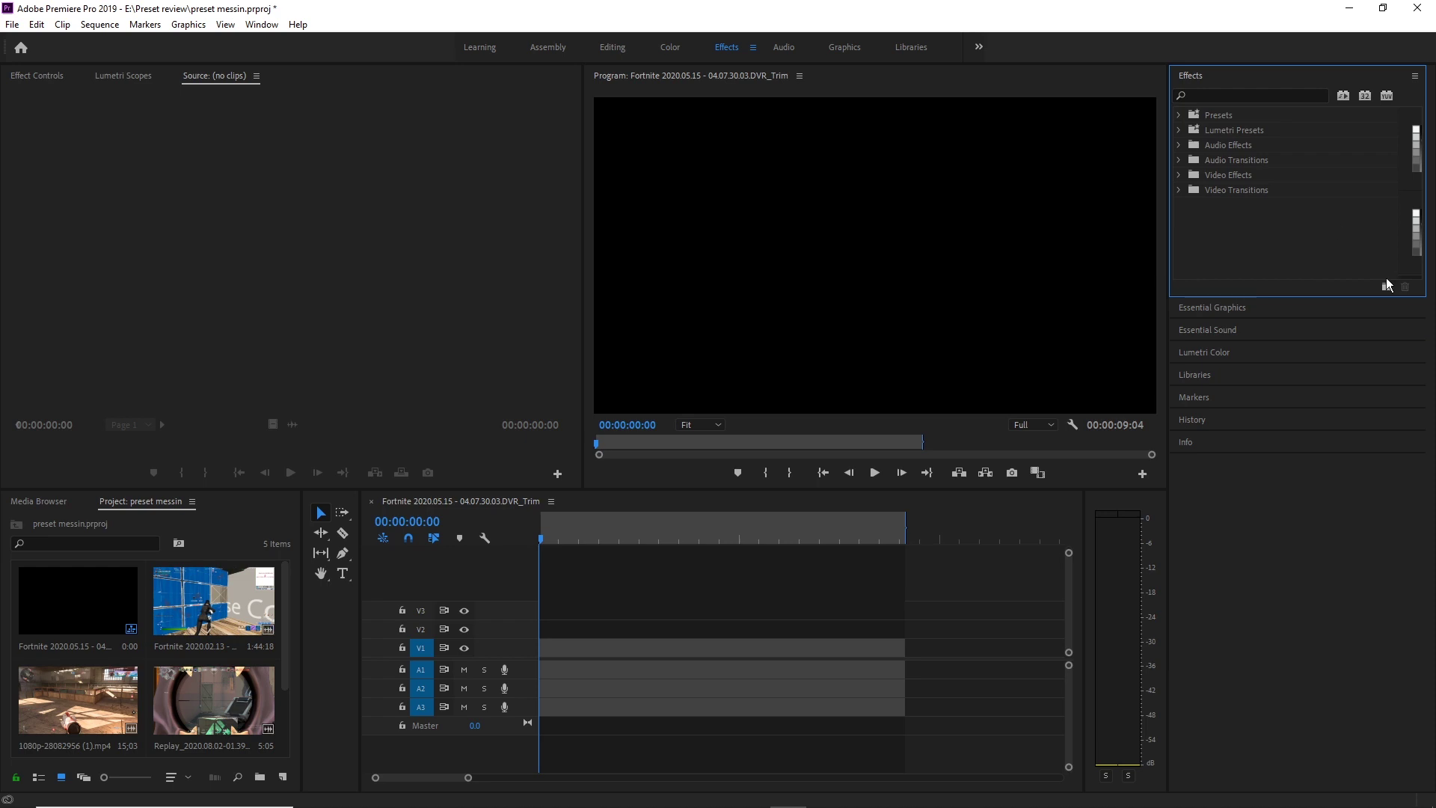
{"action": "left_click", "coordinate": [1417, 78]}
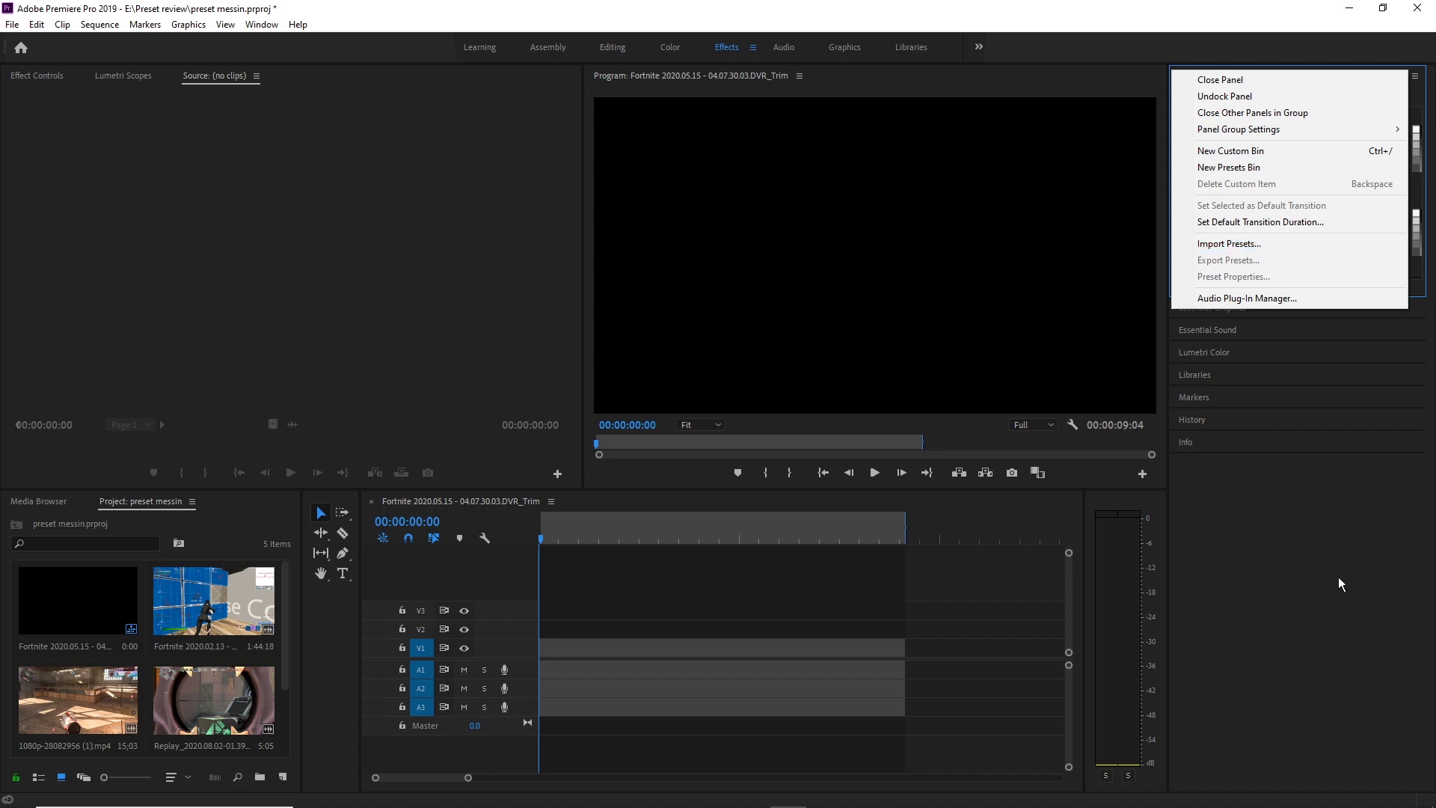
Import Motion_Preset_prfpset.prfpset through the Presets folder's Import Presets command.
{"action": "key", "text": "Escape"}
{"action": "right_click", "coordinate": [1233, 120]}
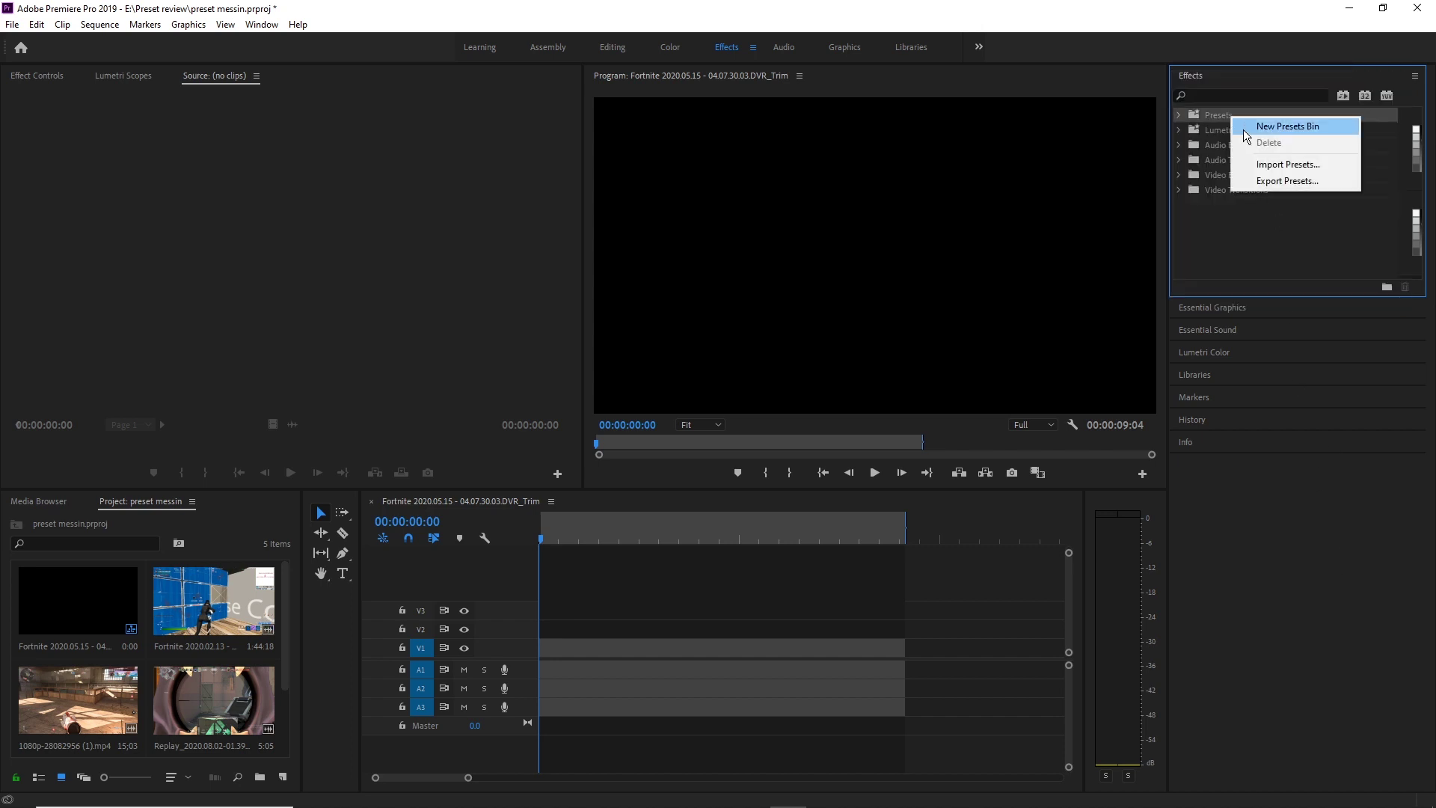
{"action": "left_click", "coordinate": [1287, 166]}
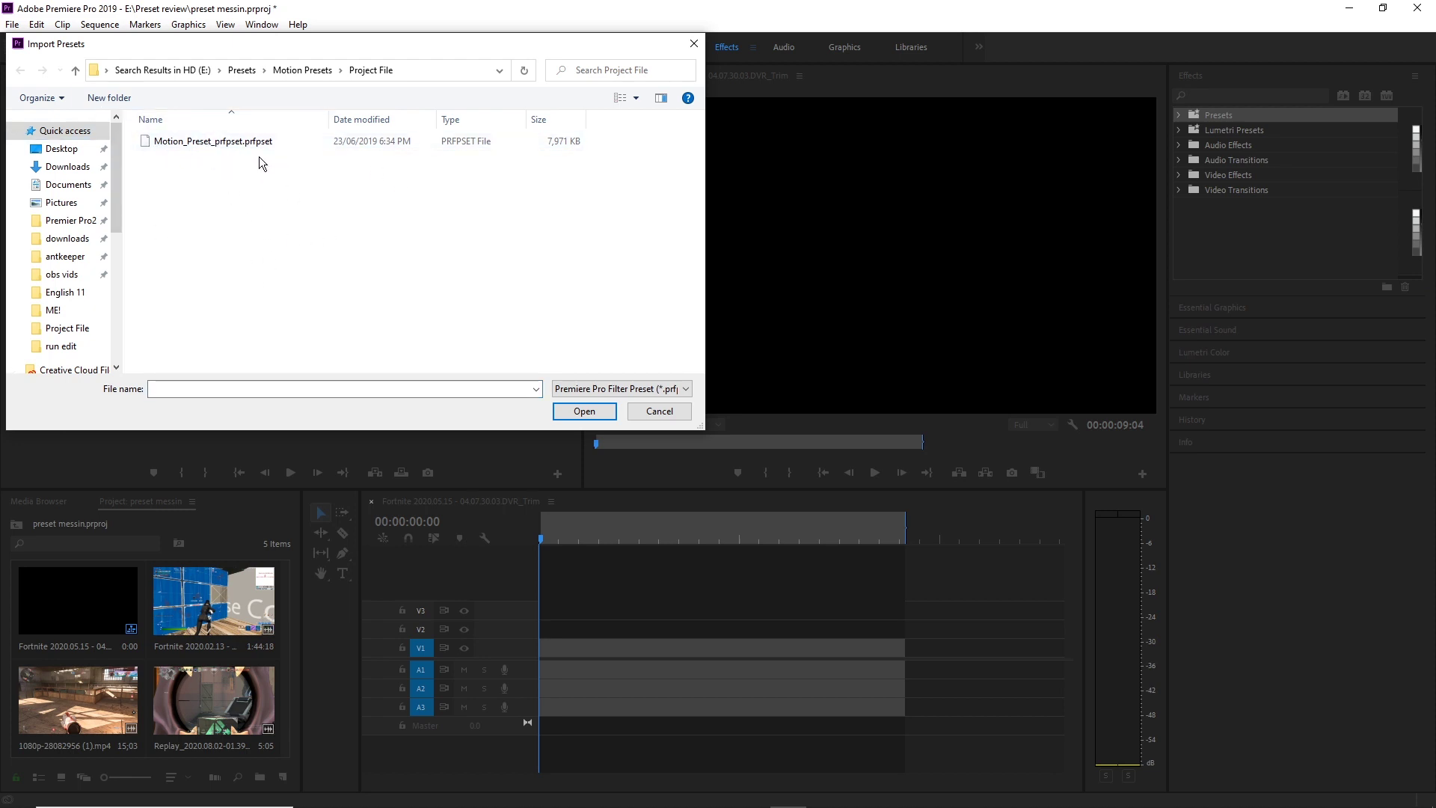
{"action": "double_click", "coordinate": [285, 138]}
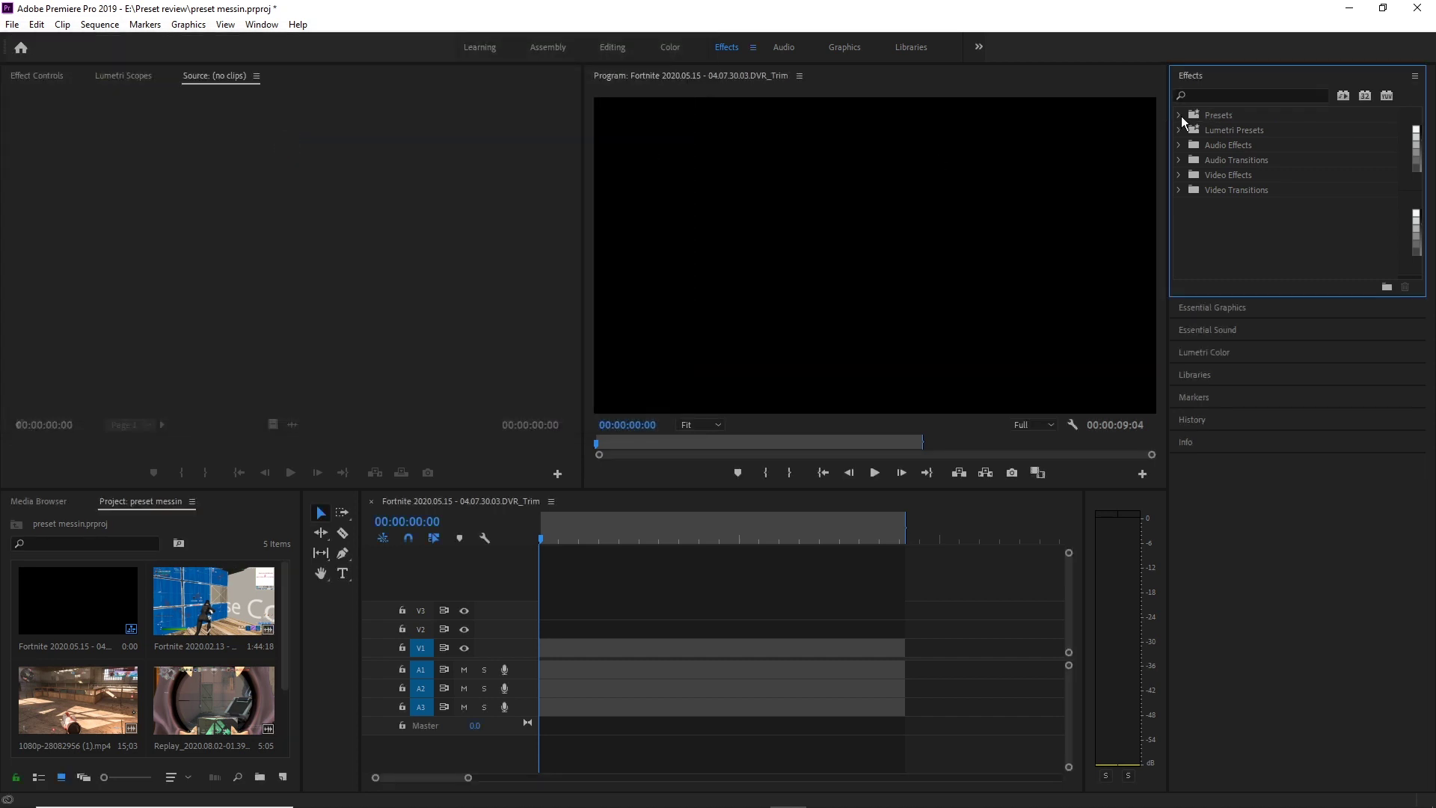
Expand Presets and the imported Motion Presets folder to reveal IN and OUT.
{"action": "left_click", "coordinate": [1180, 115]}
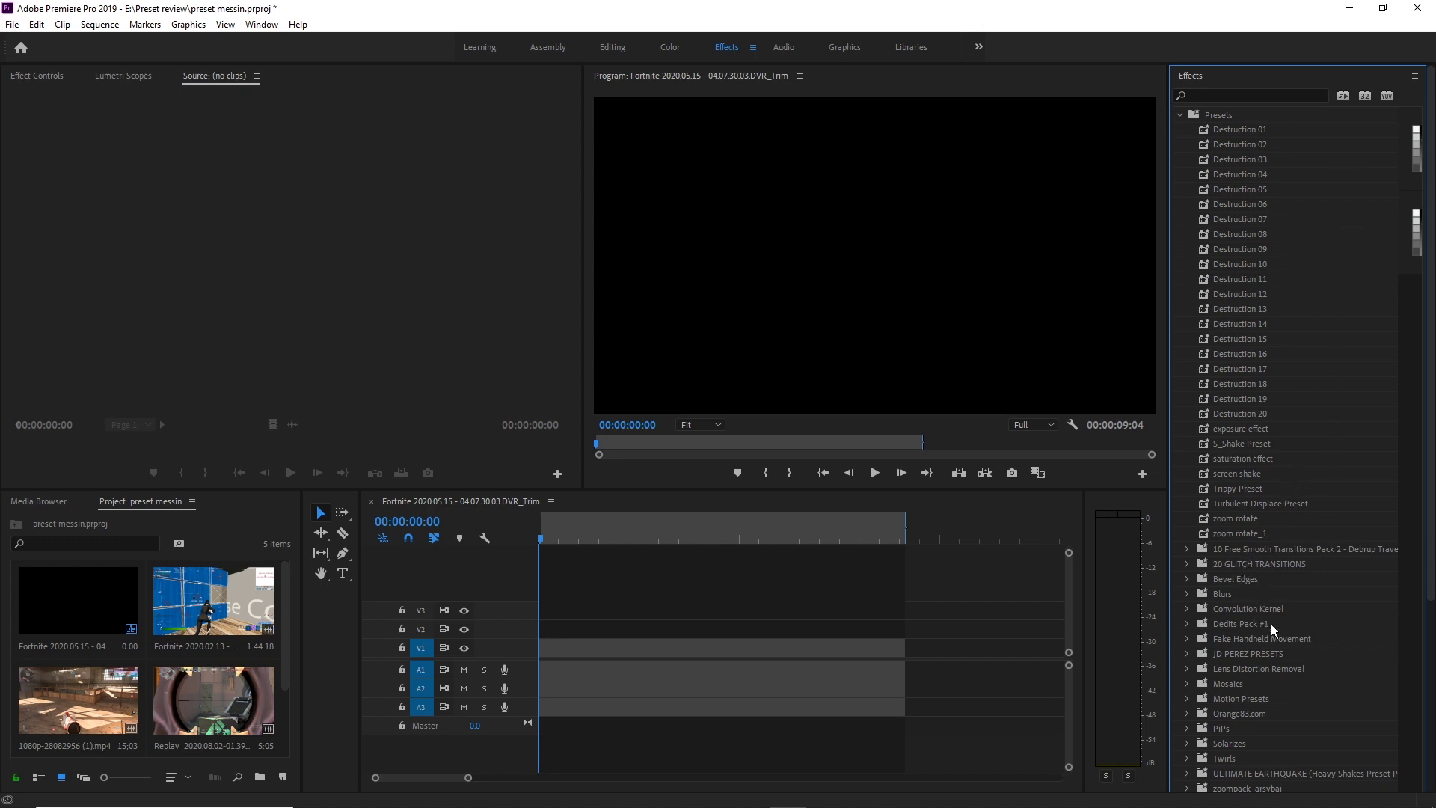
{"action": "scroll", "coordinate": [1287, 598], "scroll_direction": "down", "scroll_amount": 5}
{"action": "left_click", "coordinate": [1253, 490]}
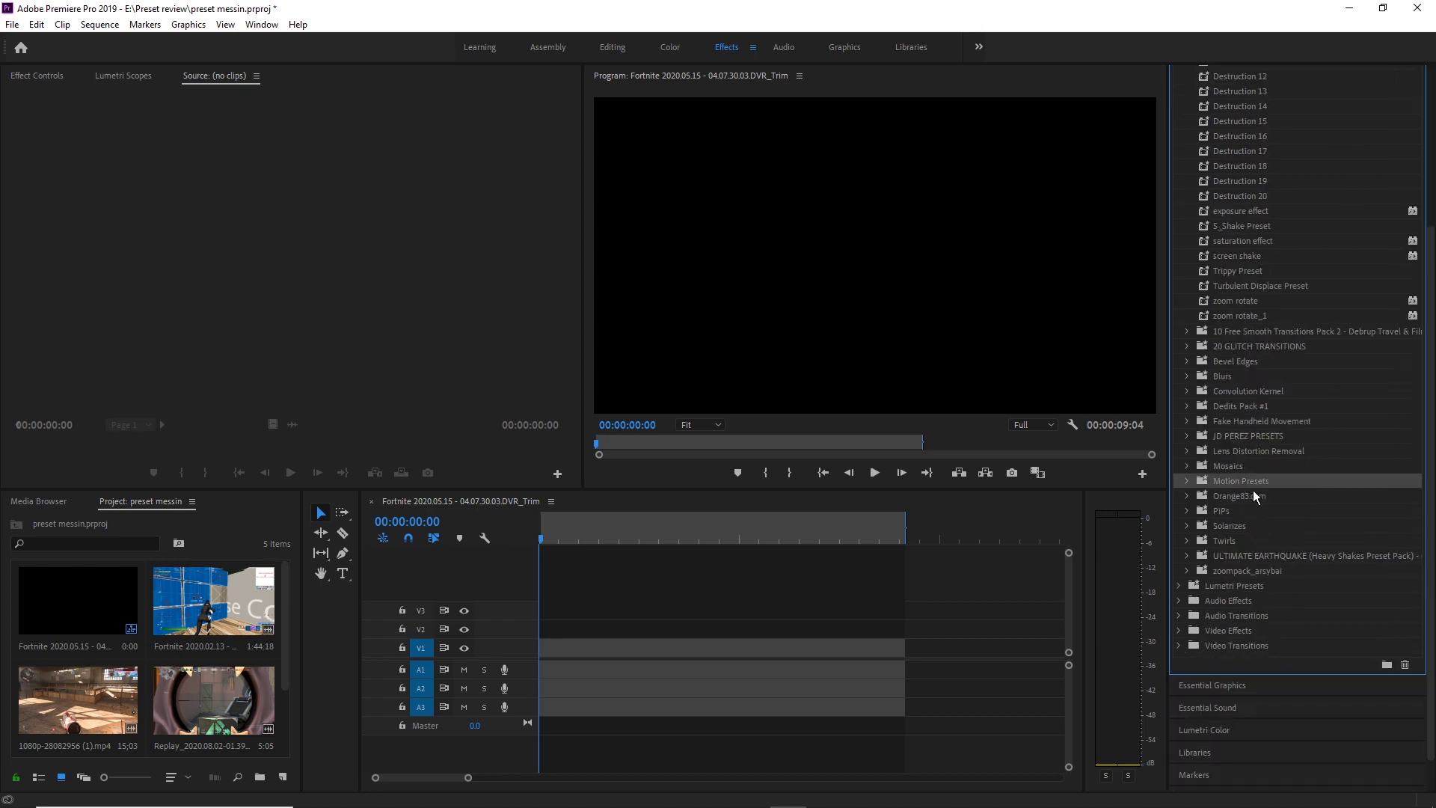
{"action": "left_click", "coordinate": [1185, 480]}
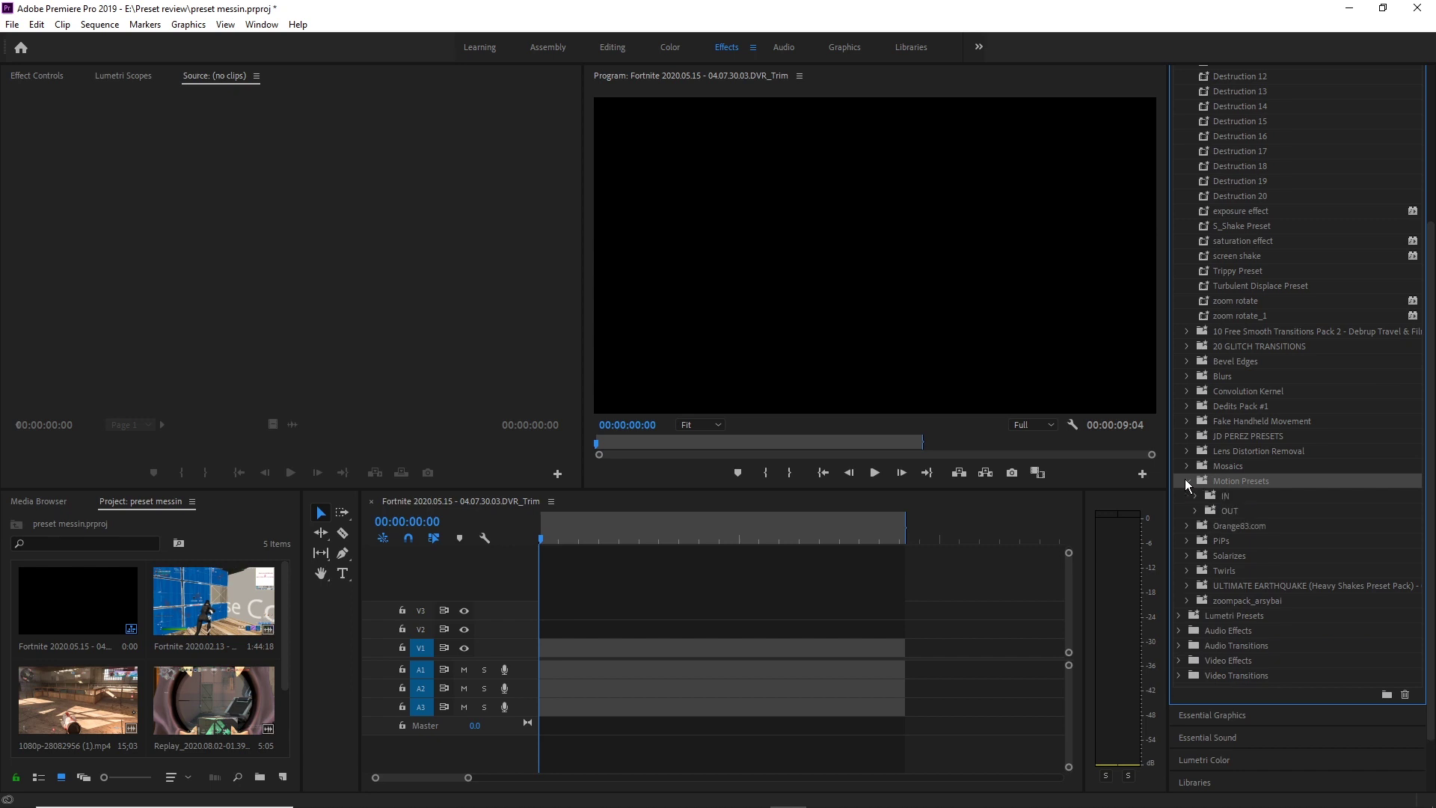
{"action": "left_click", "coordinate": [1183, 479]}
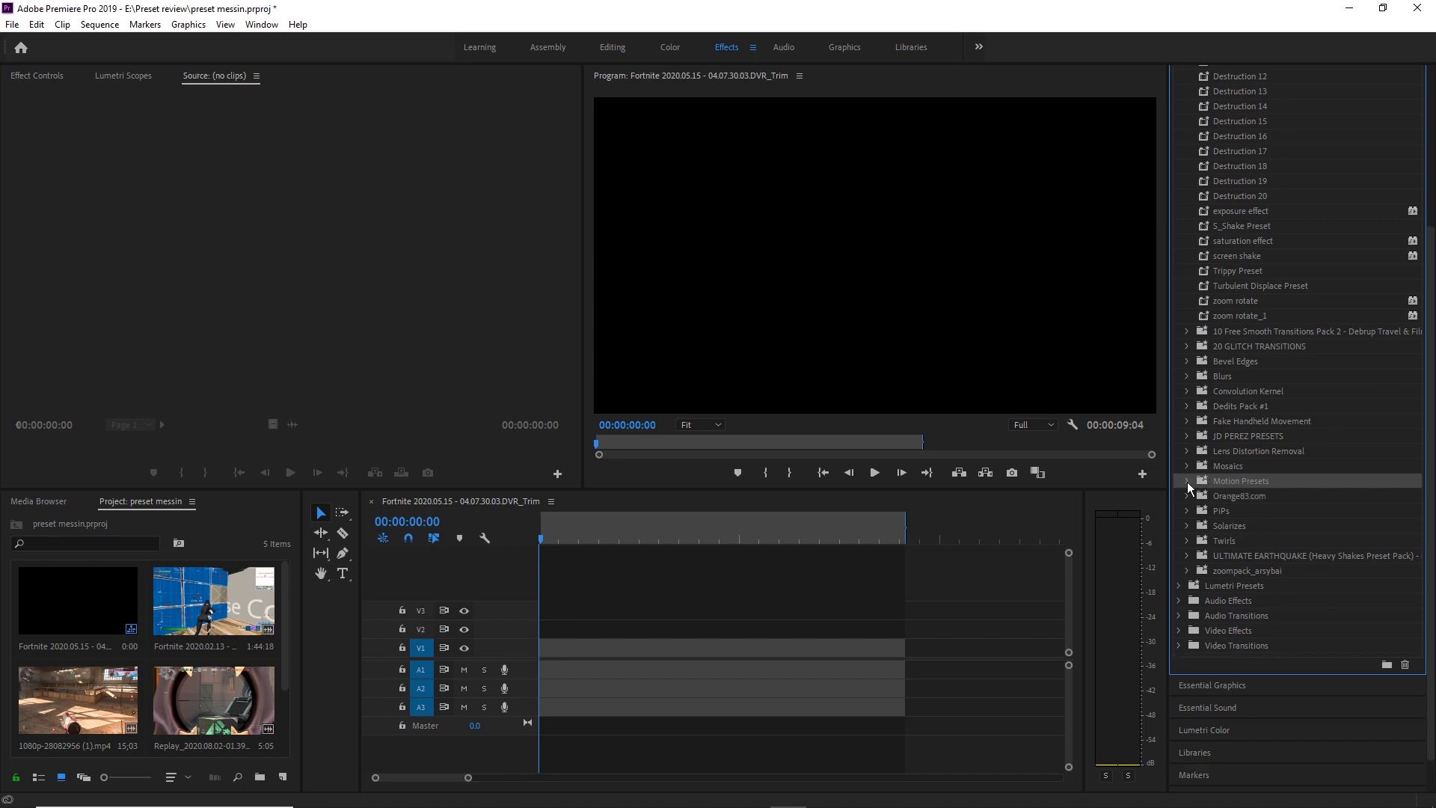
{"action": "left_click", "coordinate": [1187, 480]}
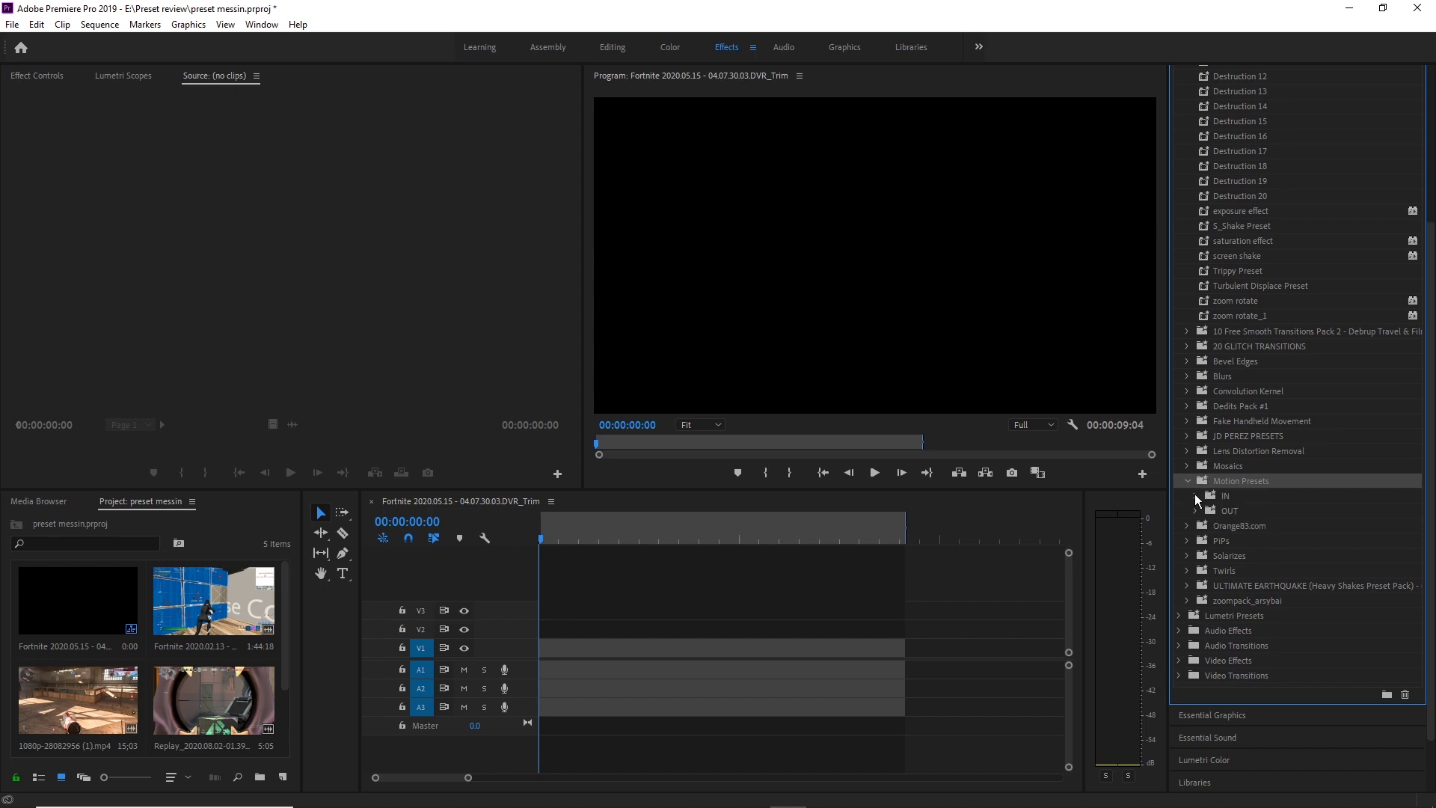
Check the nine preset variants in both IN and OUT, then collapse Motion Presets.
{"action": "left_click", "coordinate": [1195, 495]}
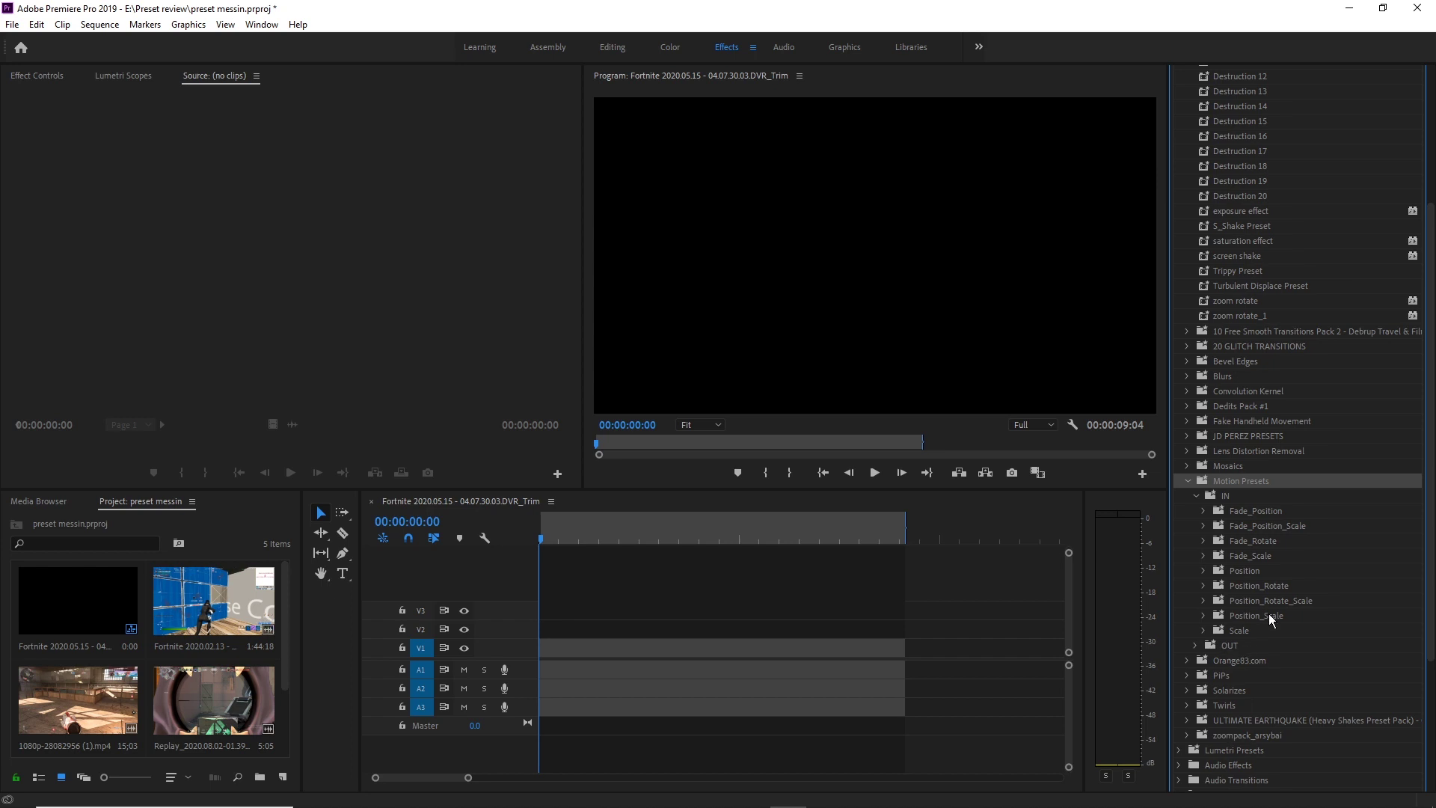
{"action": "left_click", "coordinate": [1196, 645]}
{"action": "scroll", "coordinate": [1260, 673], "scroll_direction": "down", "scroll_amount": 5}
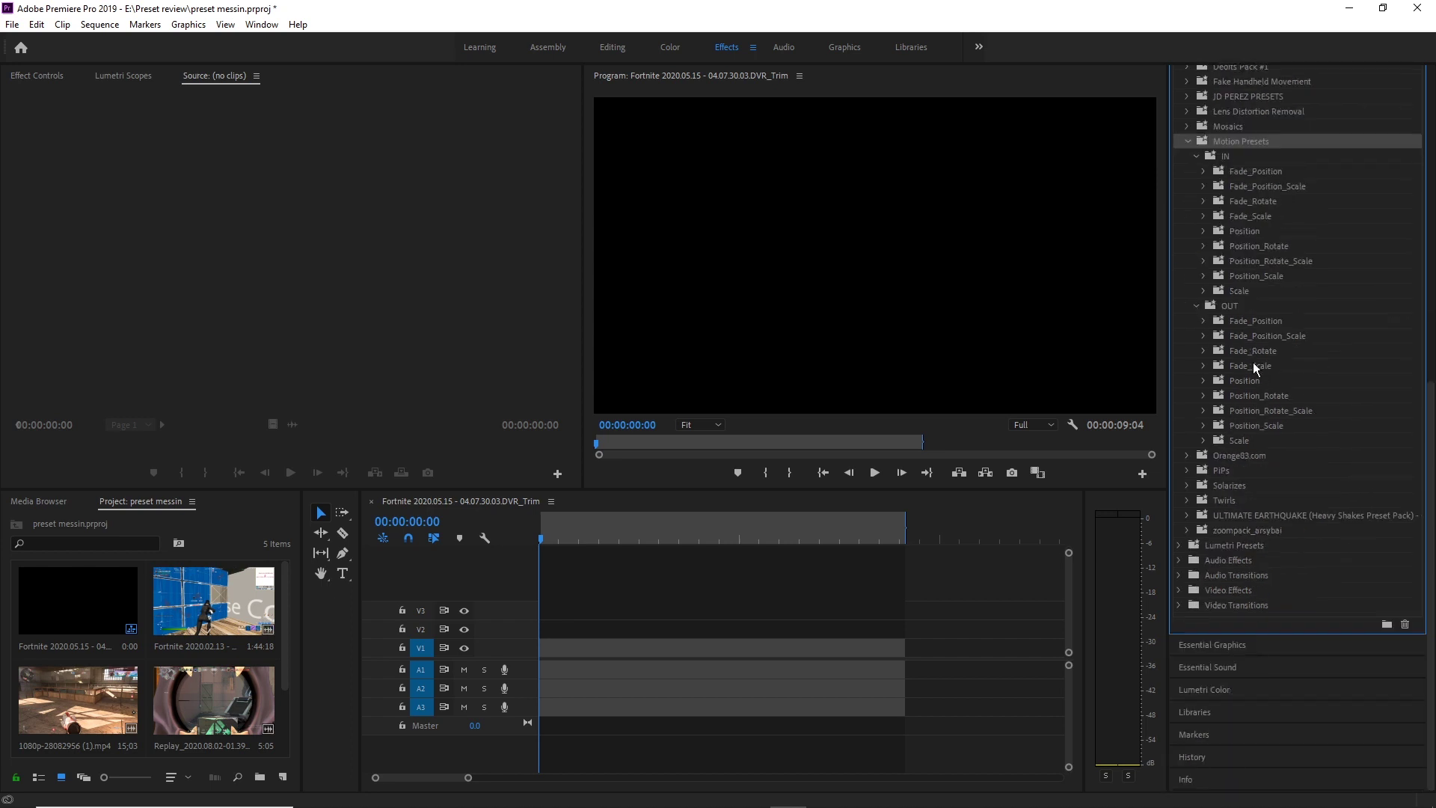
{"action": "left_click", "coordinate": [1193, 305]}
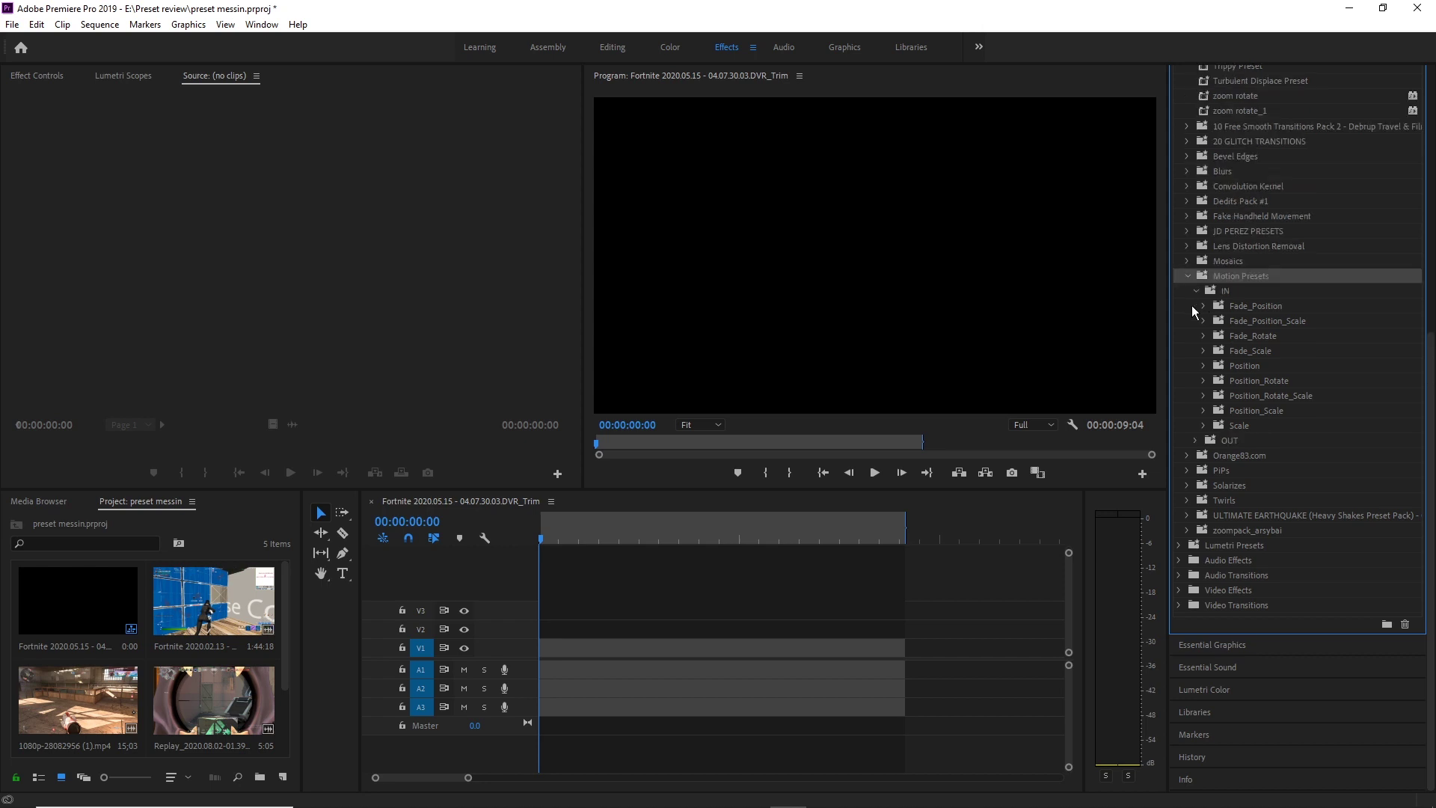
{"action": "scroll", "coordinate": [1226, 308], "scroll_direction": "up", "scroll_amount": 6}
{"action": "left_click", "coordinate": [1188, 414]}
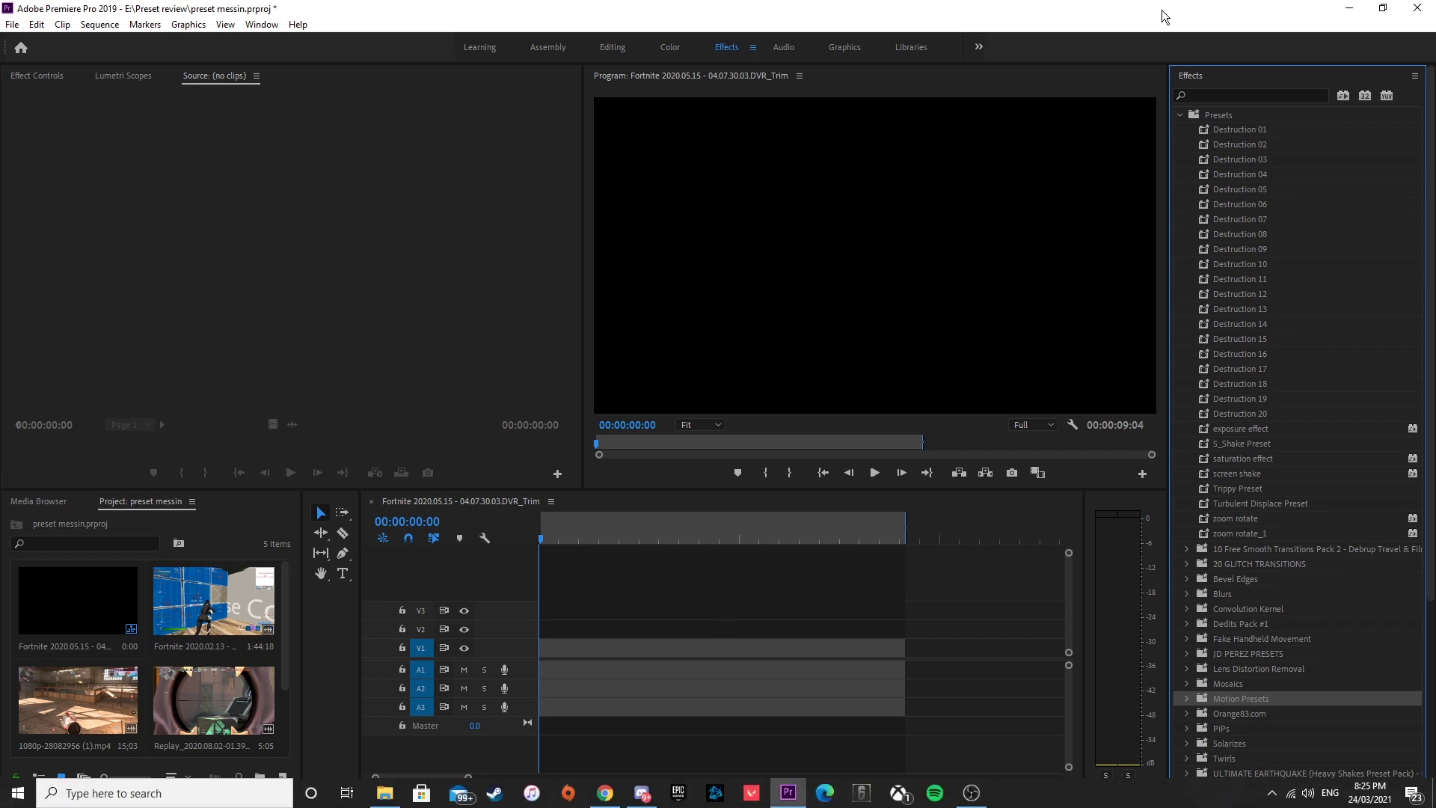
Switch Premiere to the Graphics workspace to reach the Essential Graphics templates.
{"action": "left_click", "coordinate": [842, 47]}
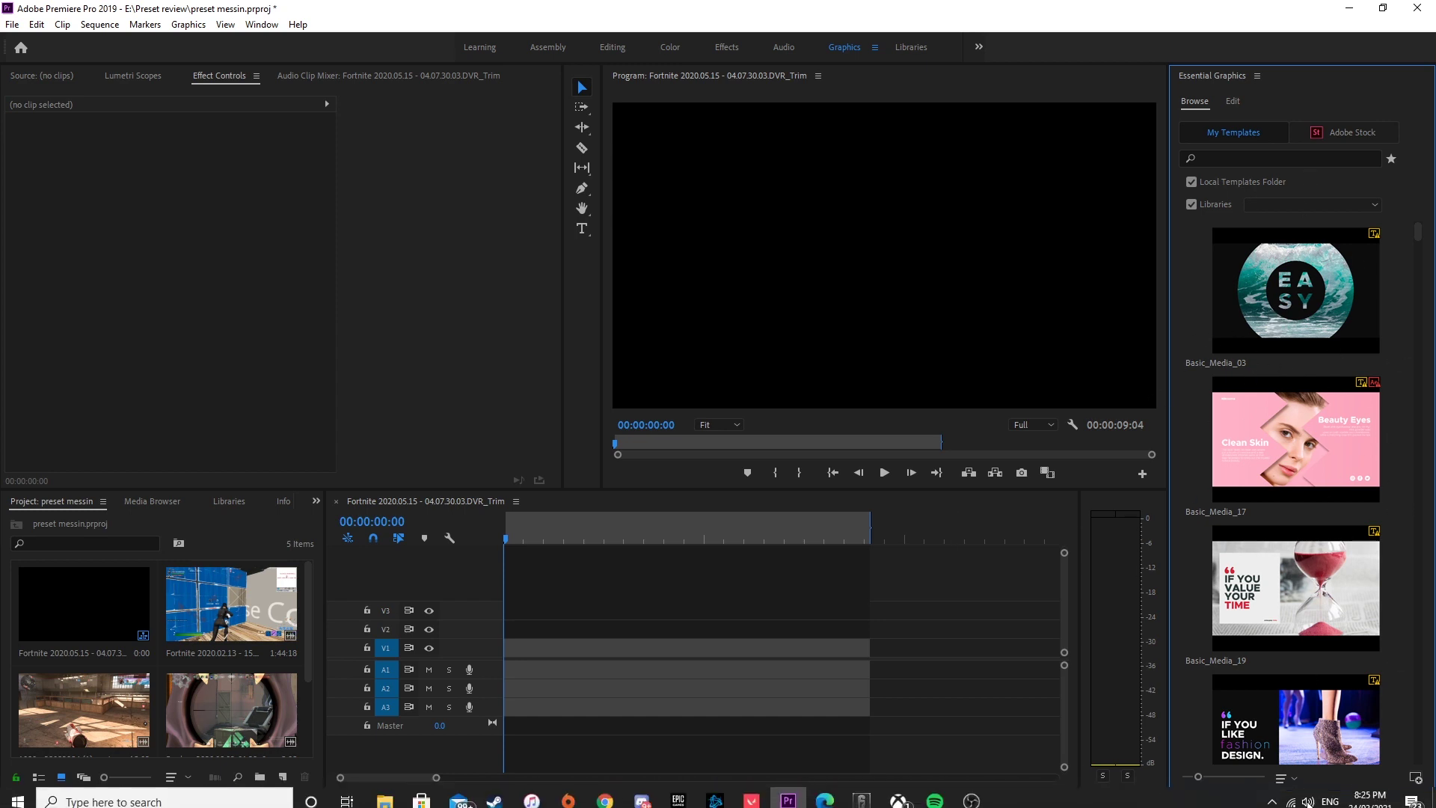
Select all 67 .mogrt files in Mogrt\Transitions and drag them into Premiere's Essential Graphics.
{"action": "left_click", "coordinate": [381, 804]}
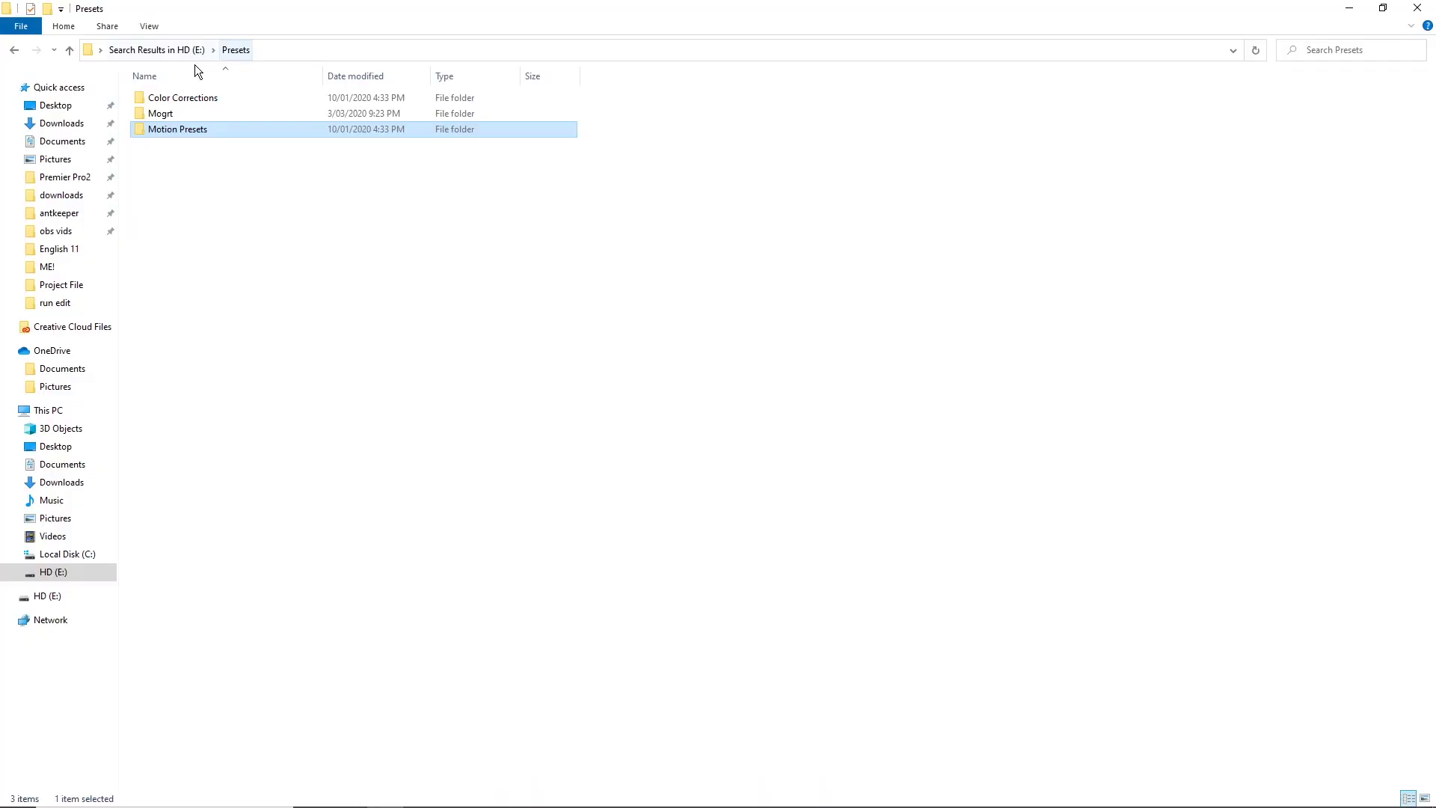
{"action": "double_click", "coordinate": [195, 113]}
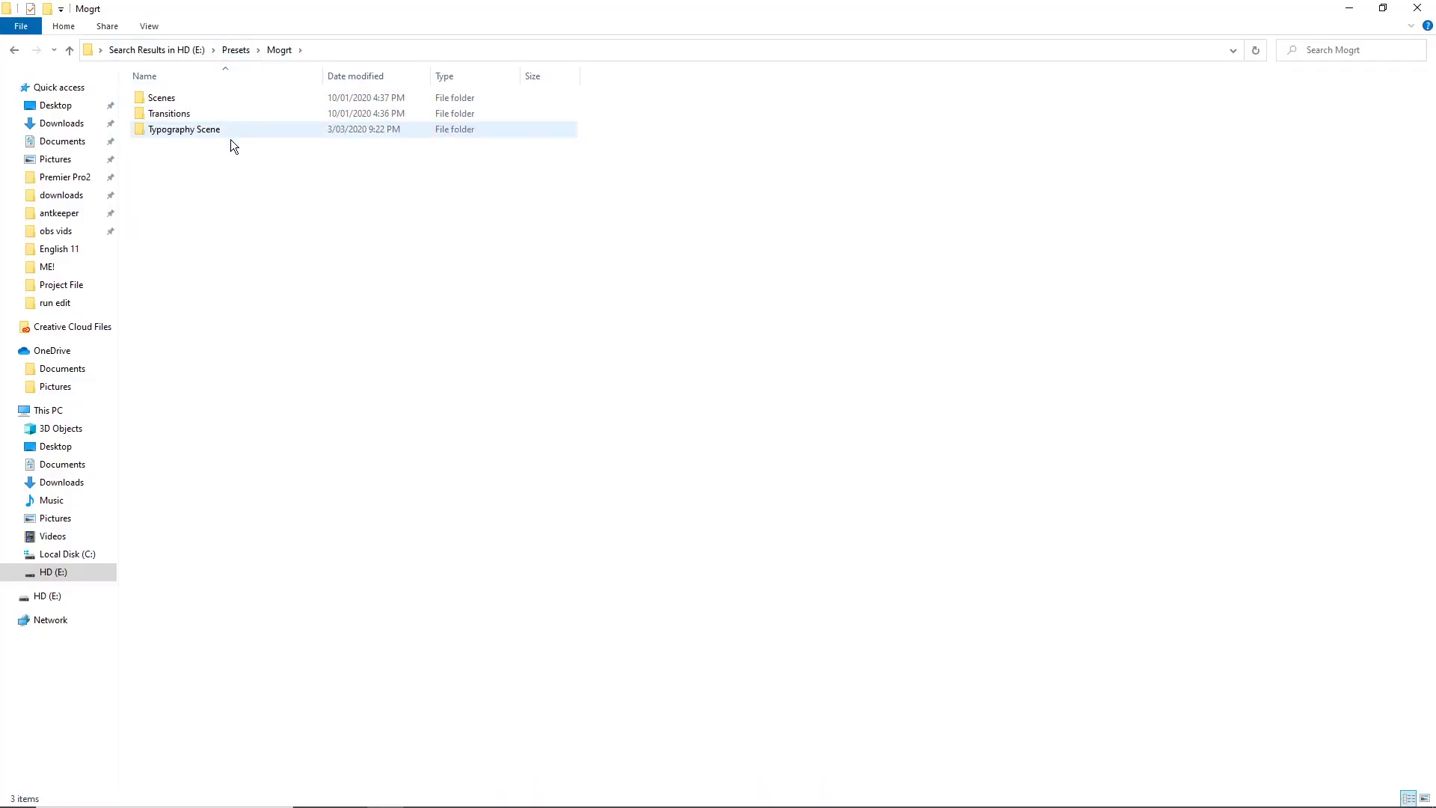
{"action": "left_click", "coordinate": [214, 120]}
{"action": "double_click", "coordinate": [214, 118]}
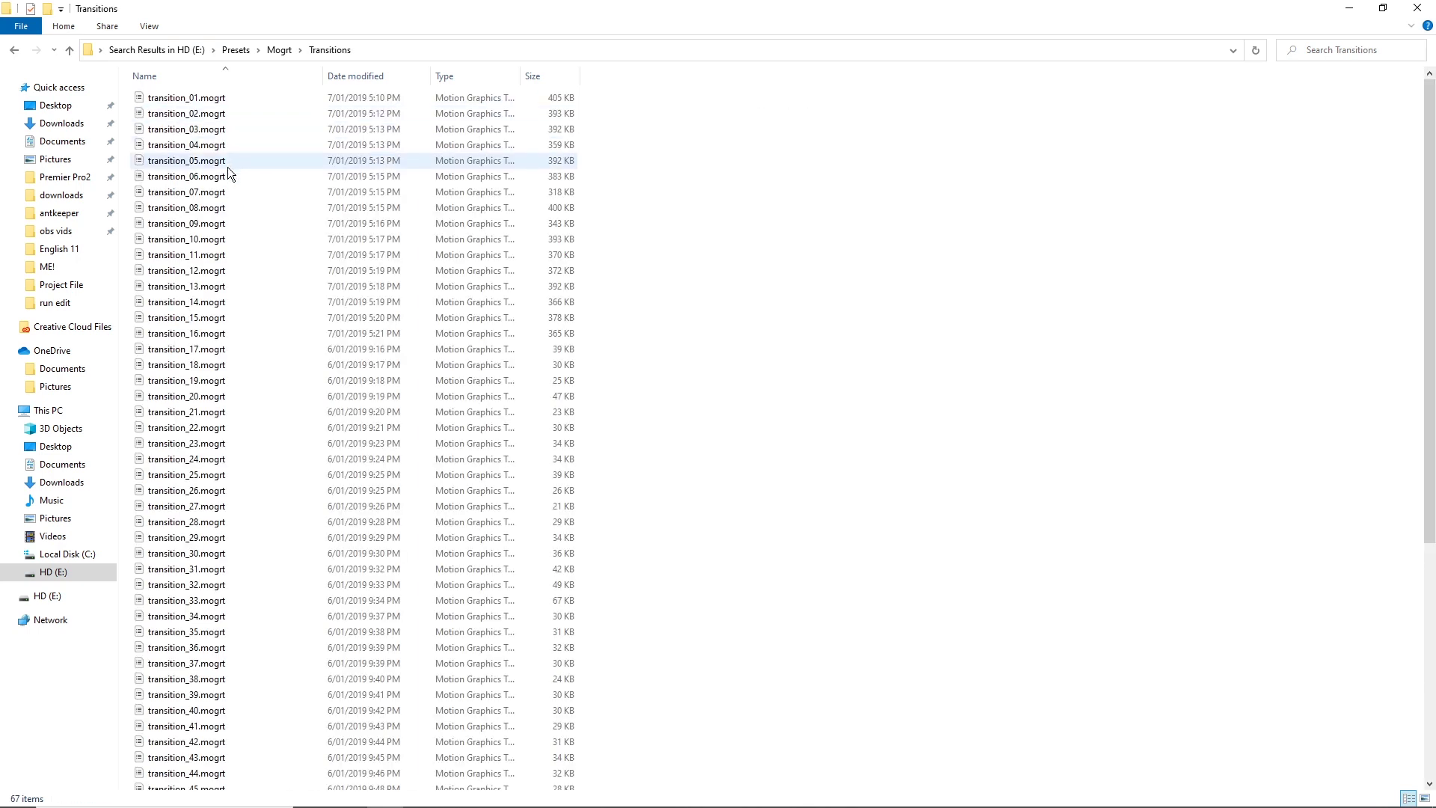
{"action": "left_click", "coordinate": [245, 102]}
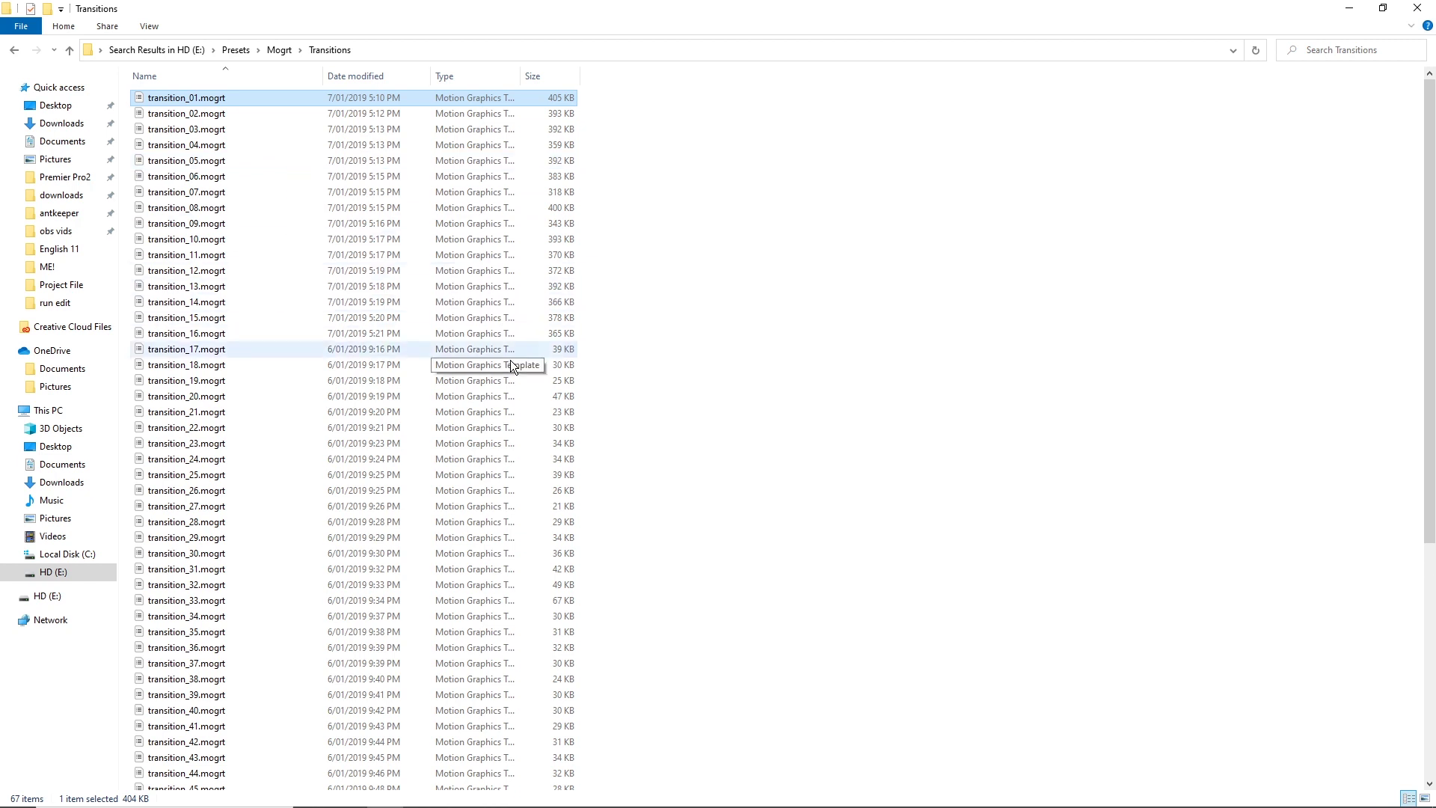
{"action": "key", "text": "ctrl+a"}
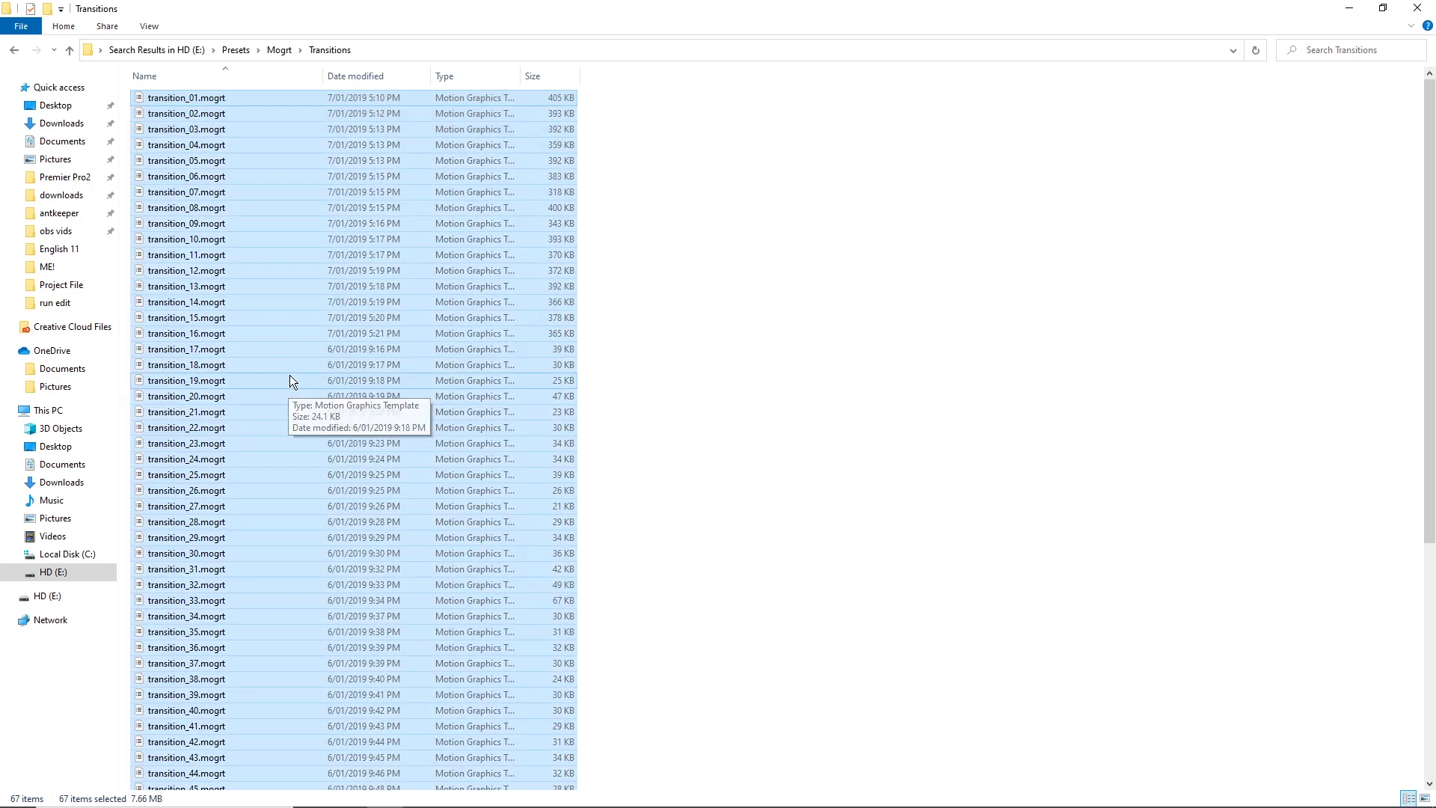
{"action": "scroll", "coordinate": [813, 331], "scroll_direction": "down", "scroll_amount": 3}
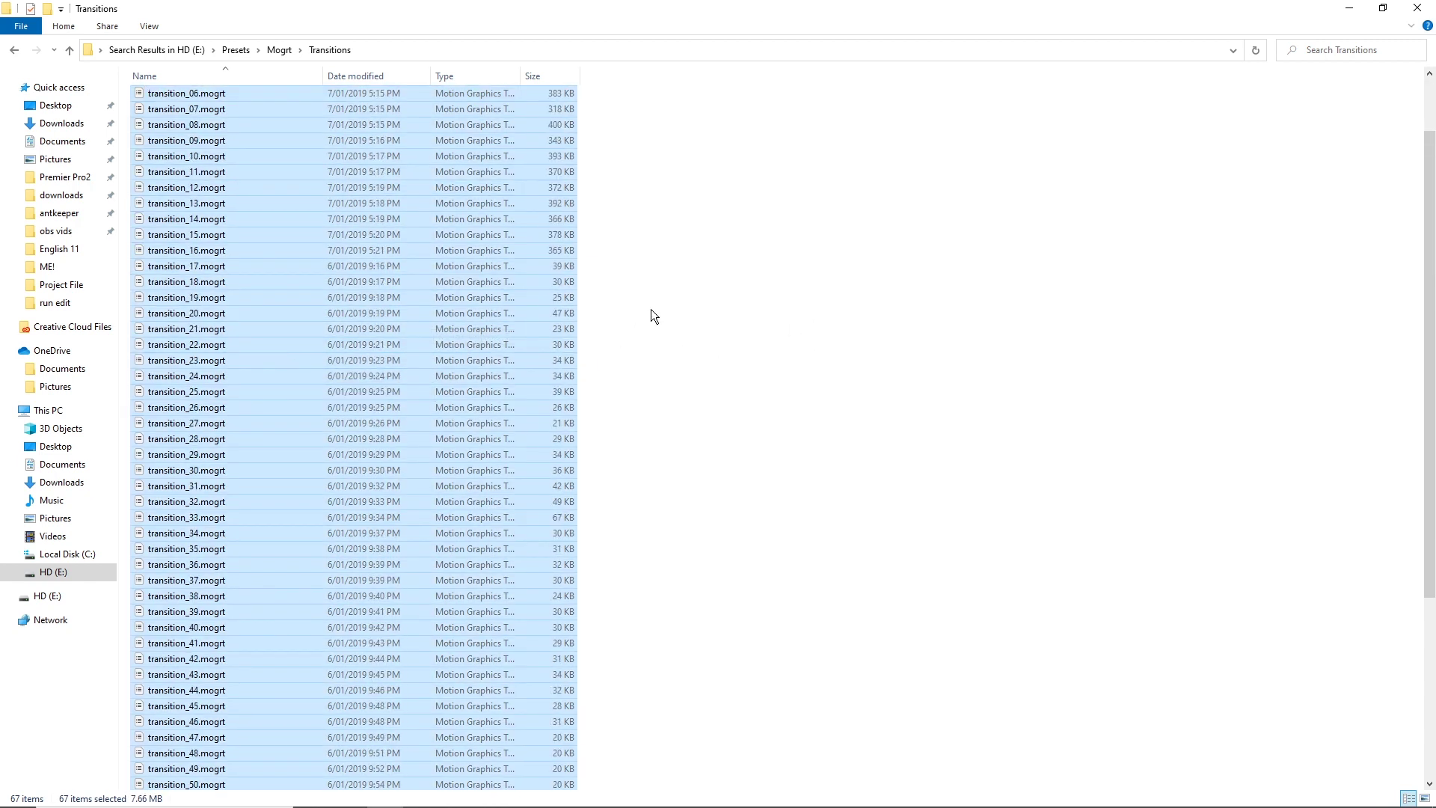
{"action": "scroll", "coordinate": [650, 308], "scroll_direction": "up", "scroll_amount": 3}
{"action": "left_click_drag", "start_coordinate": [438, 434], "coordinate": [282, 50]}
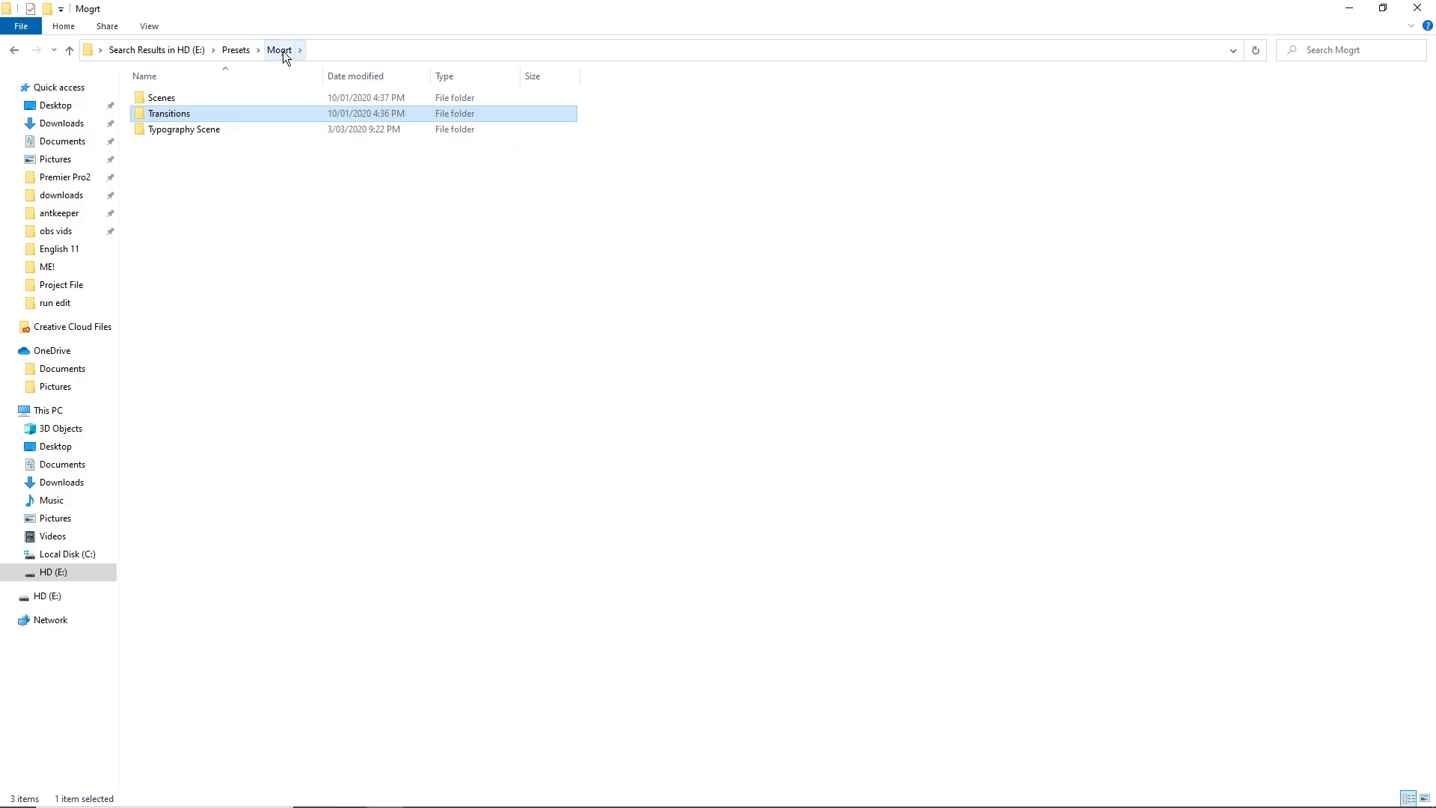
Browse the Scenes folder's Basic subfolder, then return to Premiere Pro.
{"action": "double_click", "coordinate": [166, 112]}
{"action": "double_click", "coordinate": [214, 107]}
{"action": "left_click", "coordinate": [14, 49]}
{"action": "left_click", "coordinate": [182, 144]}
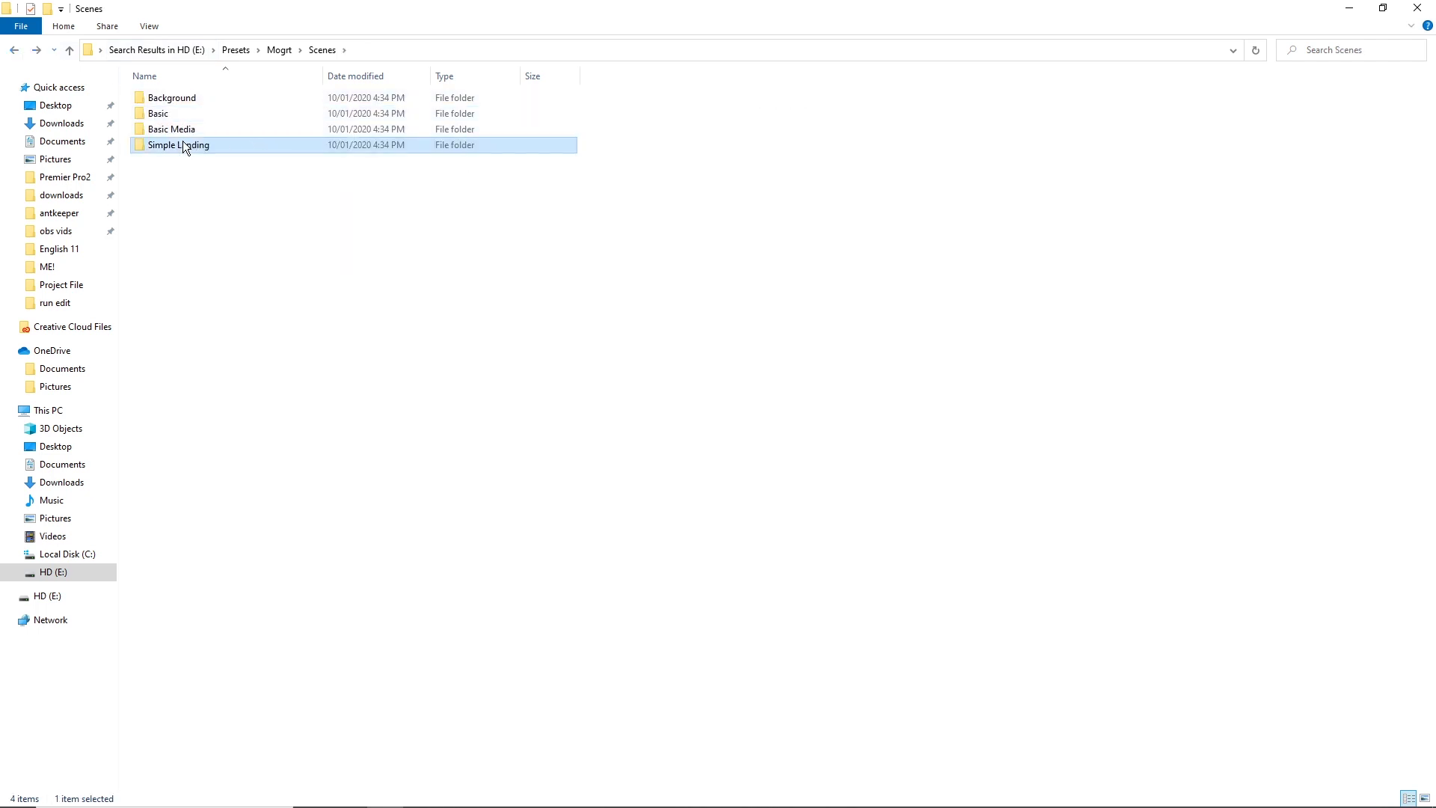
{"action": "left_click", "coordinate": [14, 50]}
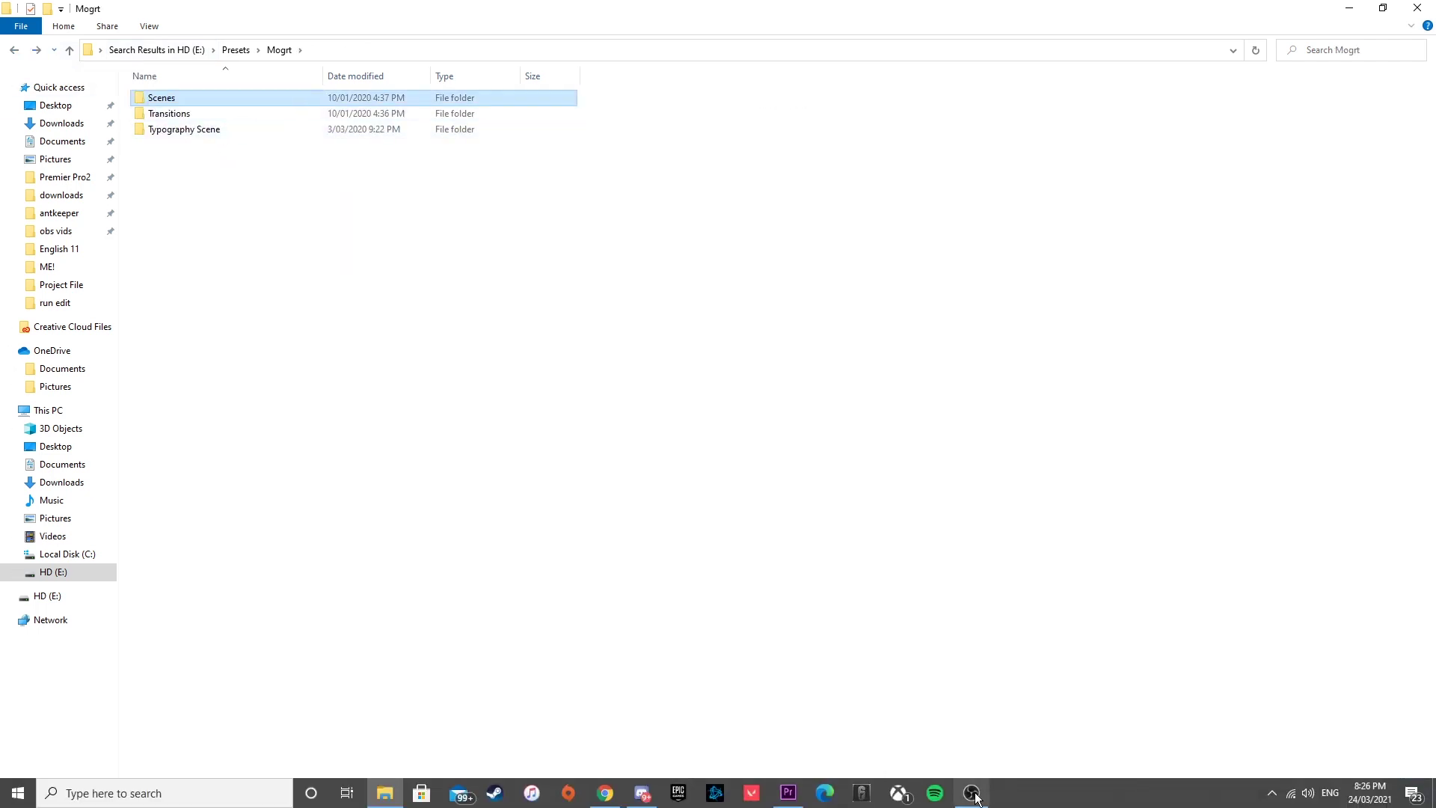
{"action": "left_click", "coordinate": [787, 792]}
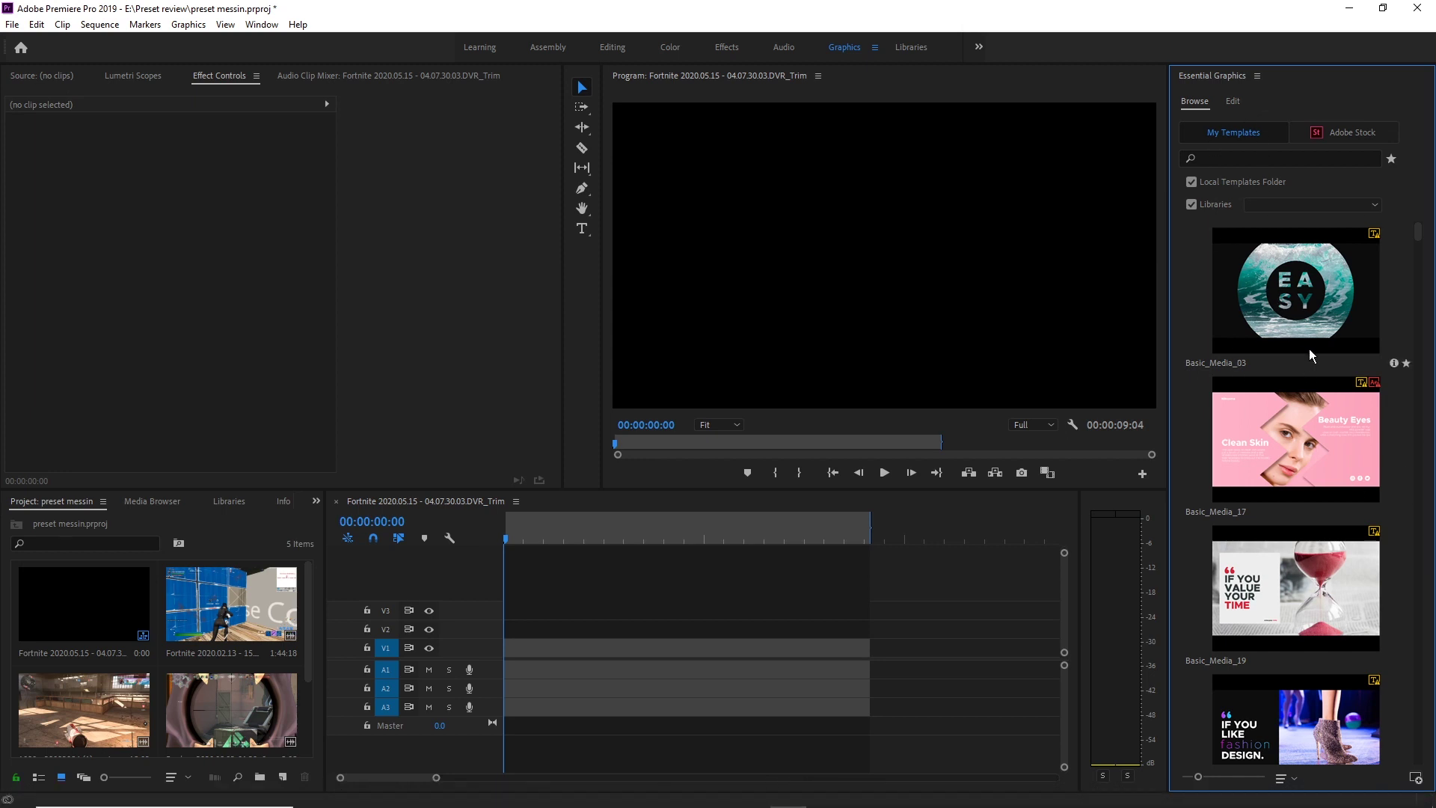
Place the Basic_Media_03 template on track V2 and play it back.
{"action": "left_click", "coordinate": [1319, 308]}
{"action": "left_click_drag", "start_coordinate": [1344, 278], "coordinate": [509, 634]}
{"action": "left_click", "coordinate": [836, 442]}
{"action": "key", "text": "space"}
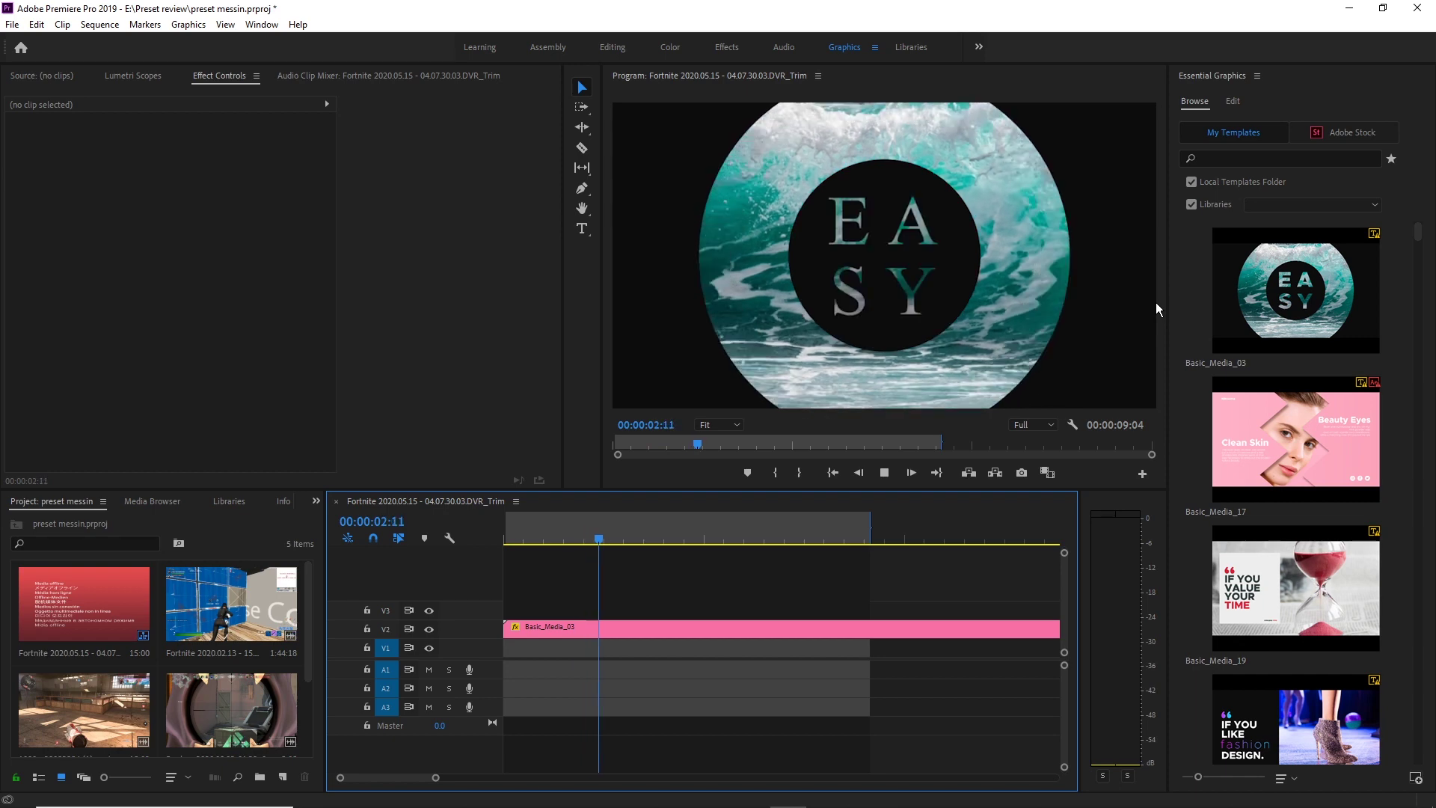
{"action": "scroll", "coordinate": [914, 568], "scroll_direction": "down", "scroll_amount": 2}
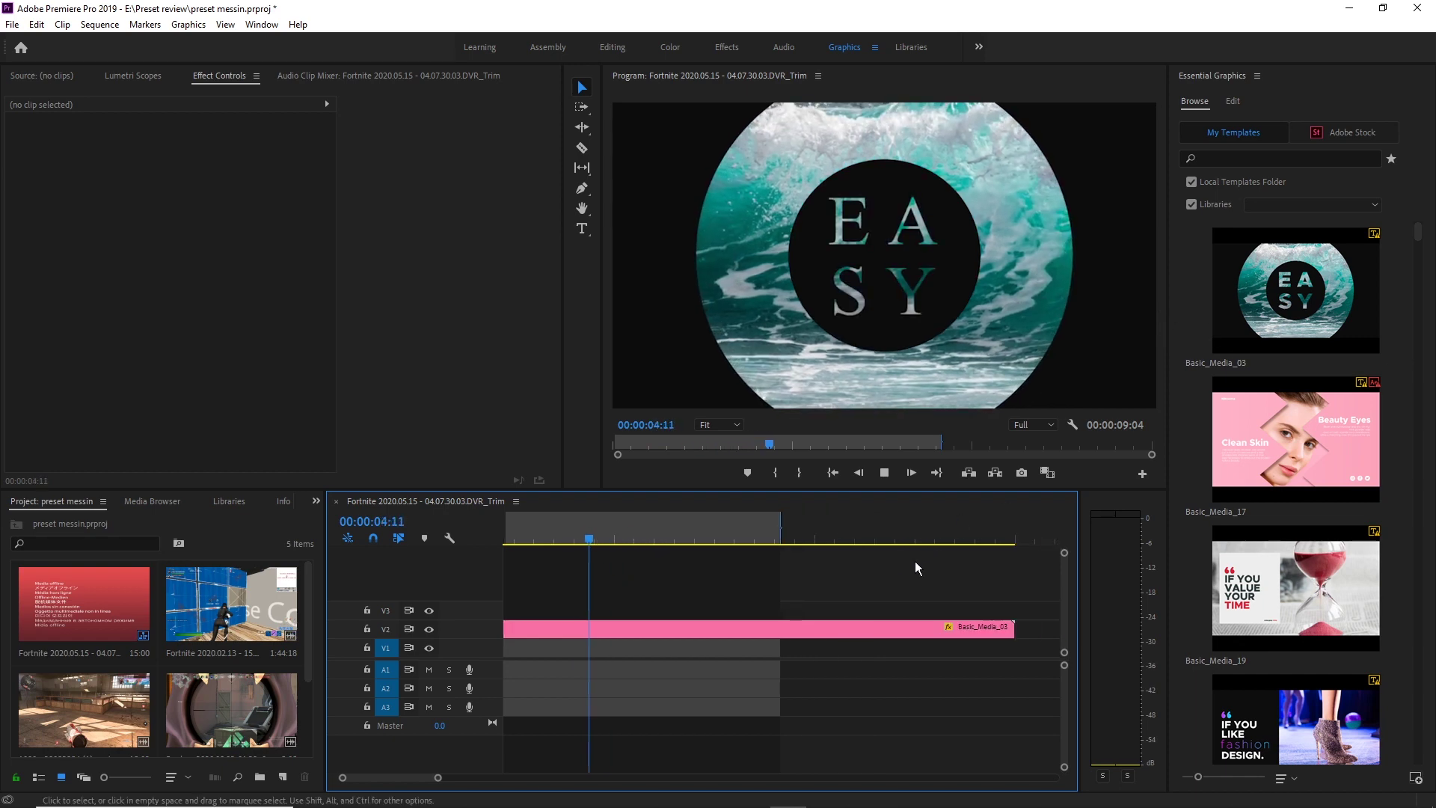
Clear Basic_Media_03's title text lines, then delete the clip from the sequence.
{"action": "left_click", "coordinate": [949, 628]}
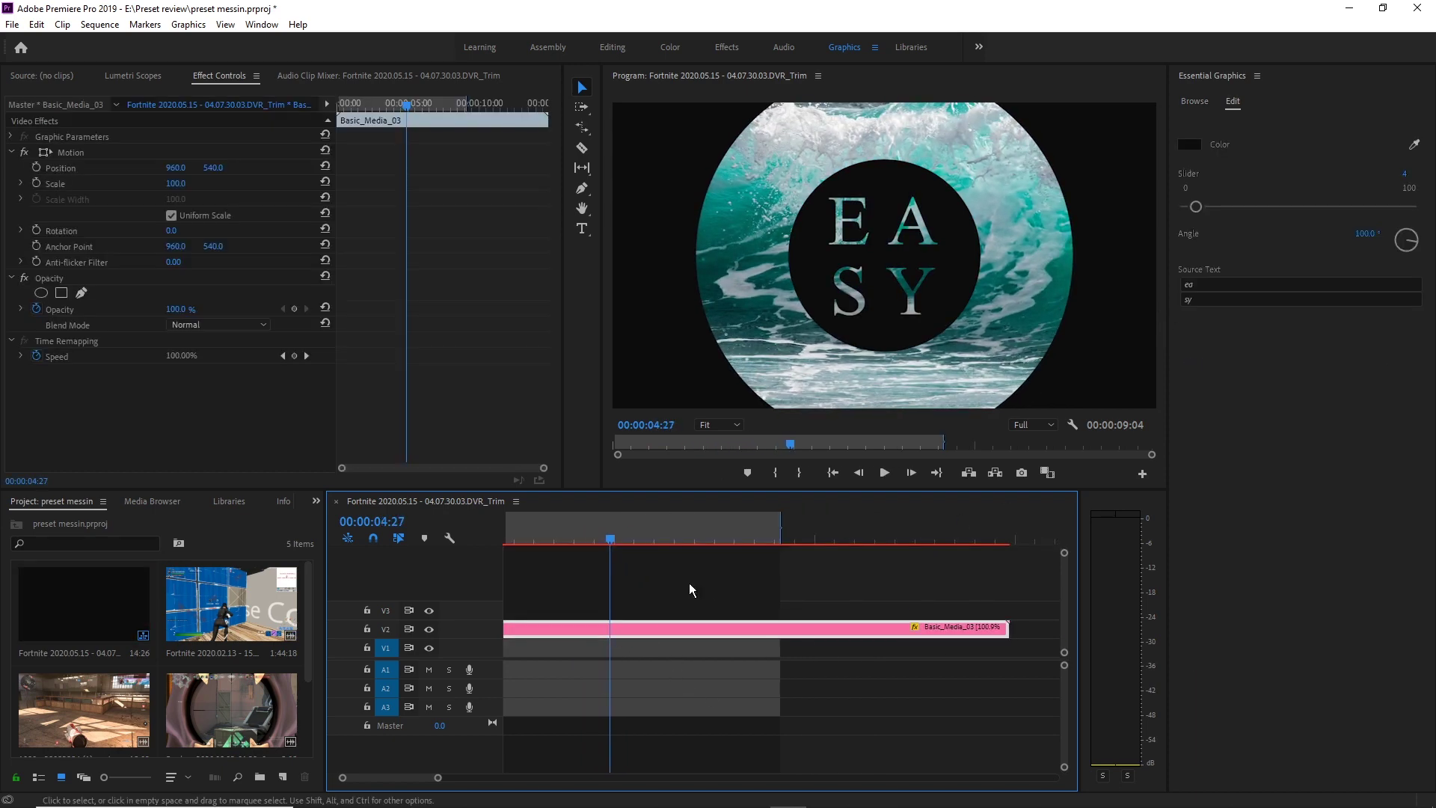
{"action": "scroll", "coordinate": [643, 632], "scroll_direction": "up", "scroll_amount": 1}
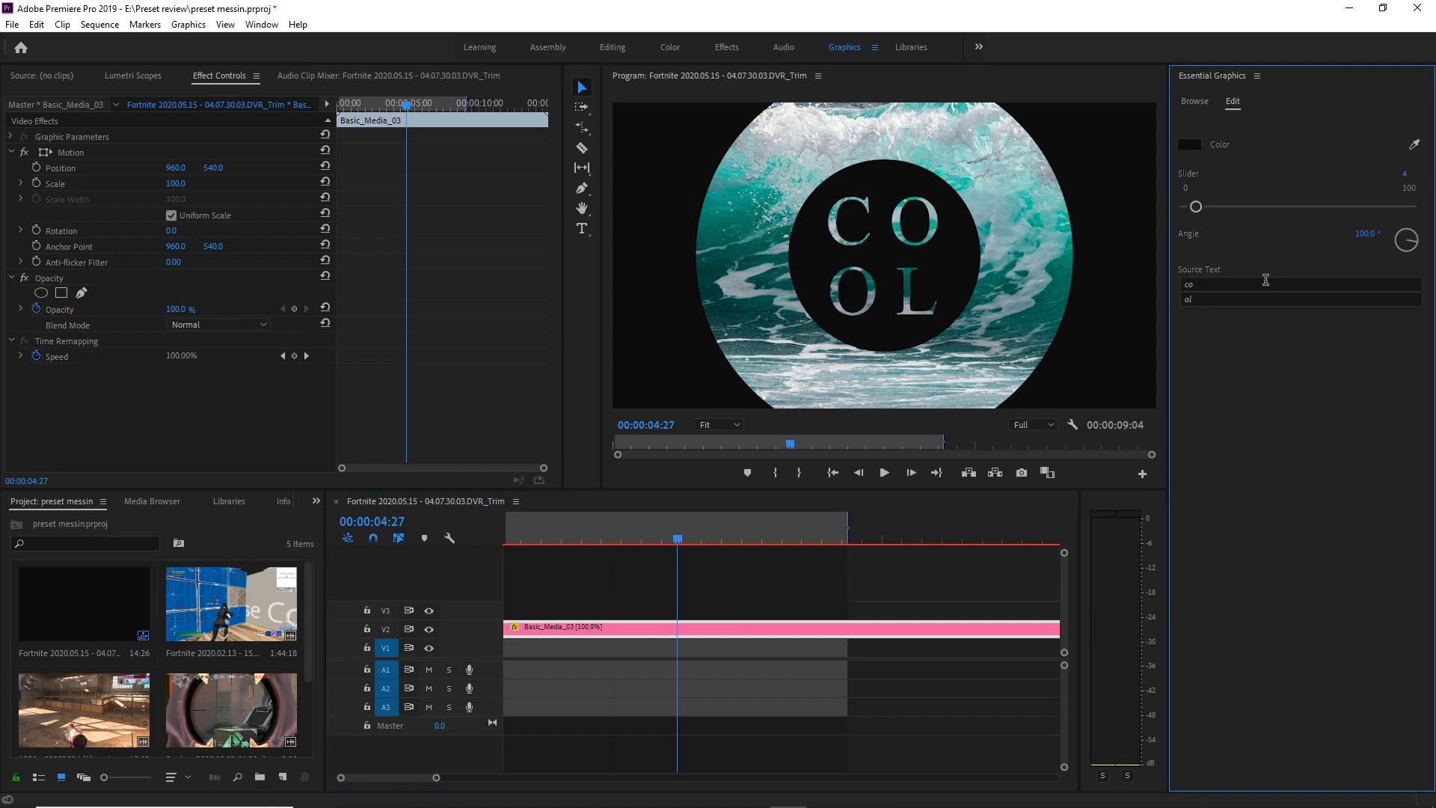
{"action": "left_click", "coordinate": [1232, 284]}
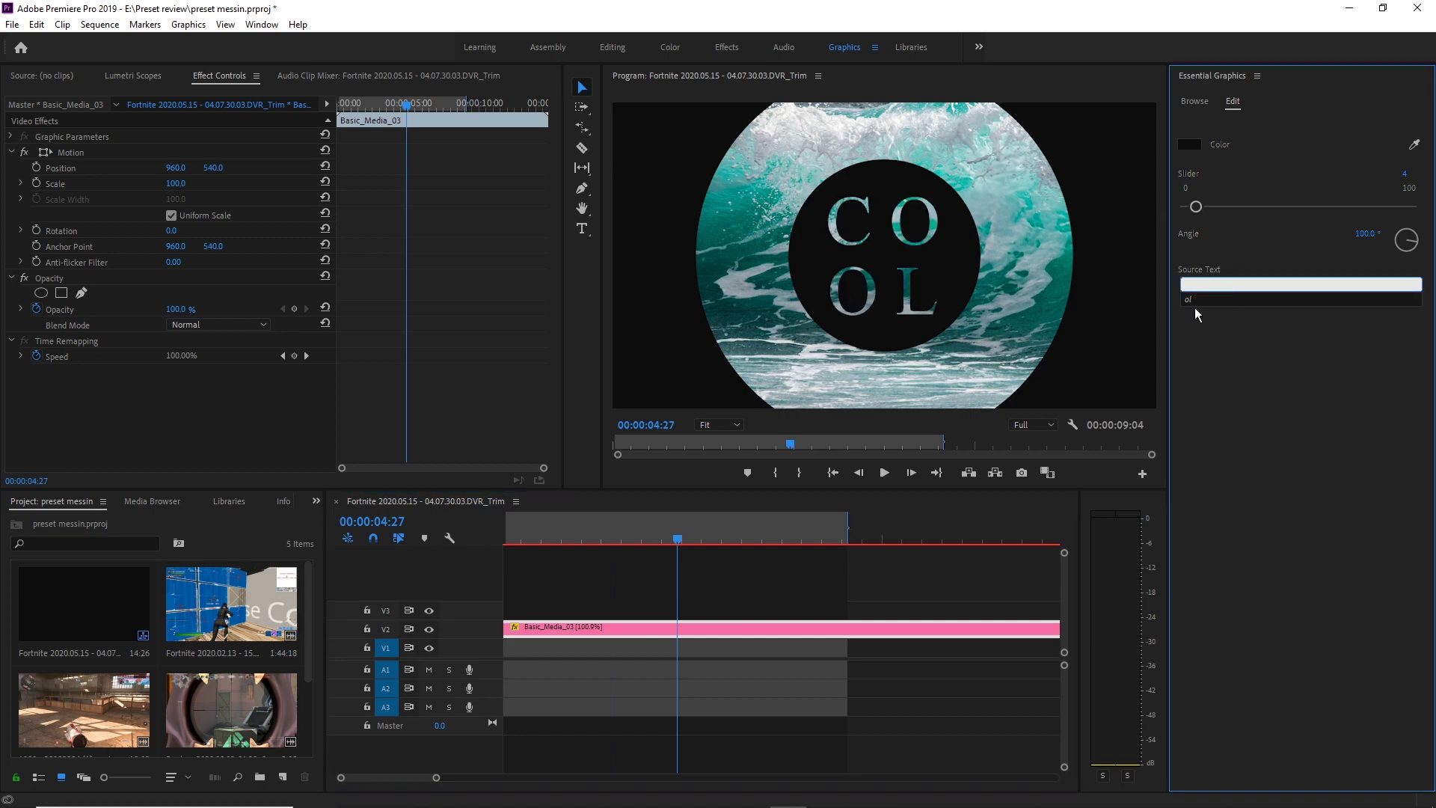
{"action": "left_click", "coordinate": [1201, 300]}
{"action": "left_click", "coordinate": [786, 627]}
{"action": "key", "text": "Delete"}
{"action": "left_click", "coordinate": [1189, 101]}
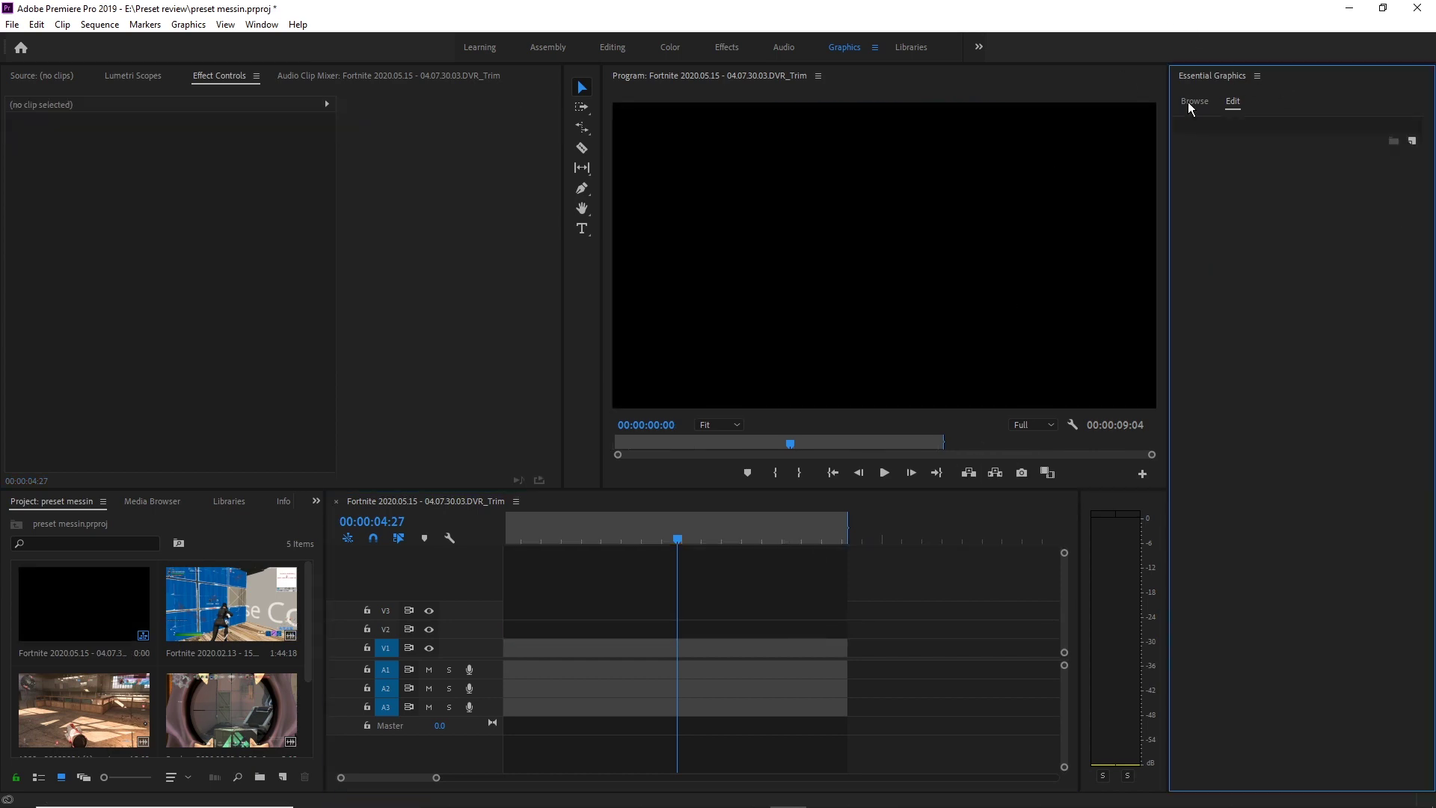
{"action": "scroll", "coordinate": [1301, 478], "scroll_direction": "down", "scroll_amount": 10}
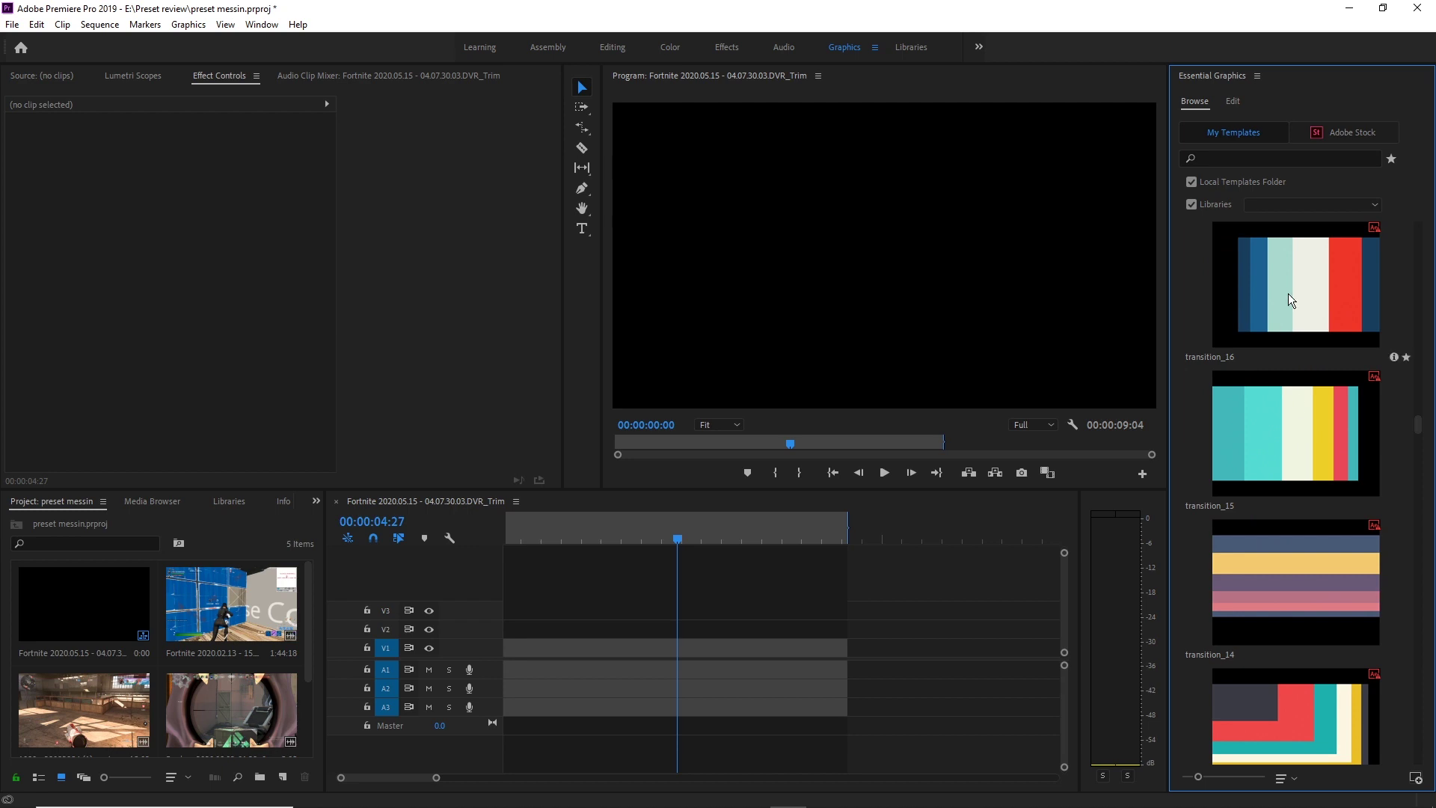
{"action": "scroll", "coordinate": [1301, 456], "scroll_direction": "down", "scroll_amount": 5}
{"action": "scroll", "coordinate": [1277, 575], "scroll_direction": "up", "scroll_amount": 8}
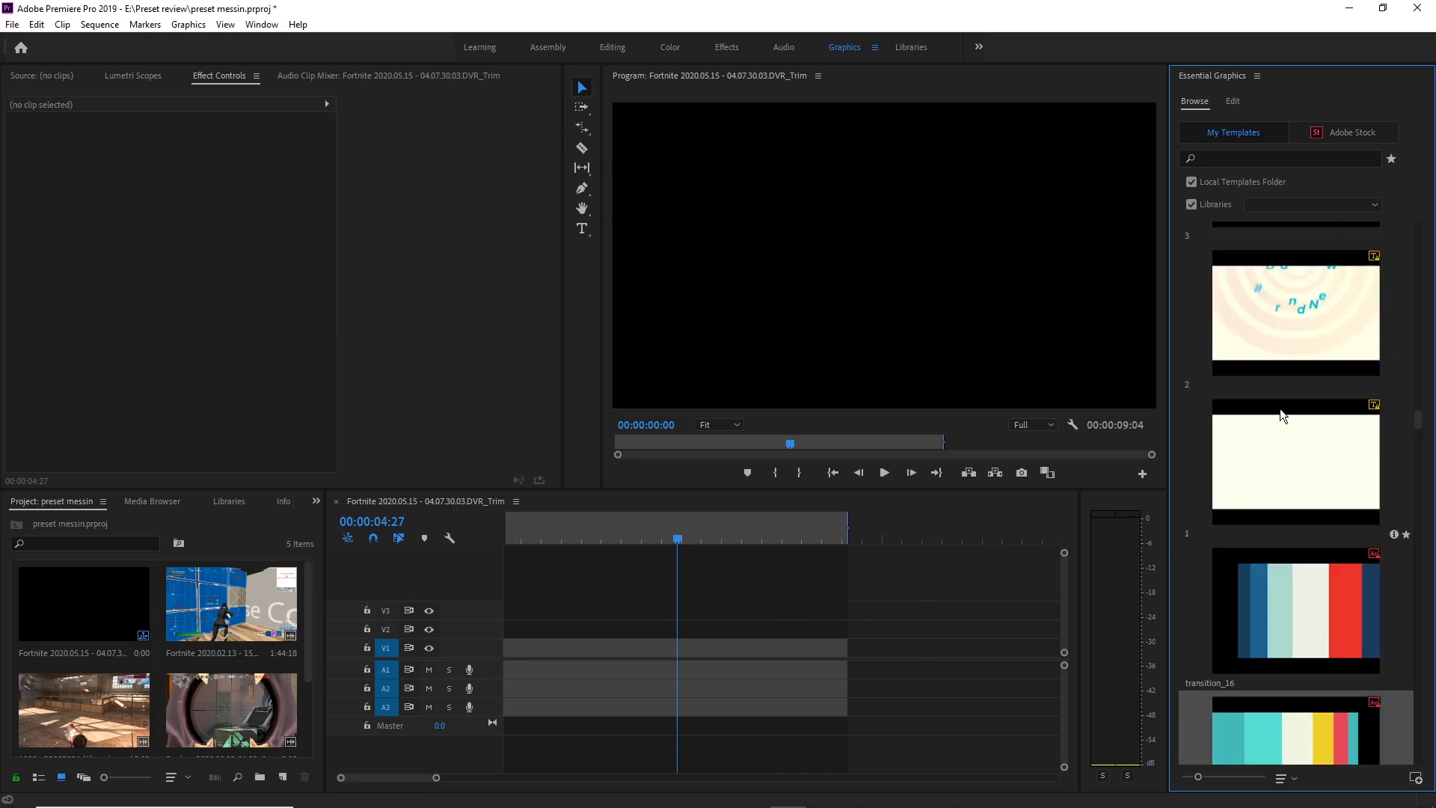
{"action": "scroll", "coordinate": [1261, 432], "scroll_direction": "up", "scroll_amount": 15}
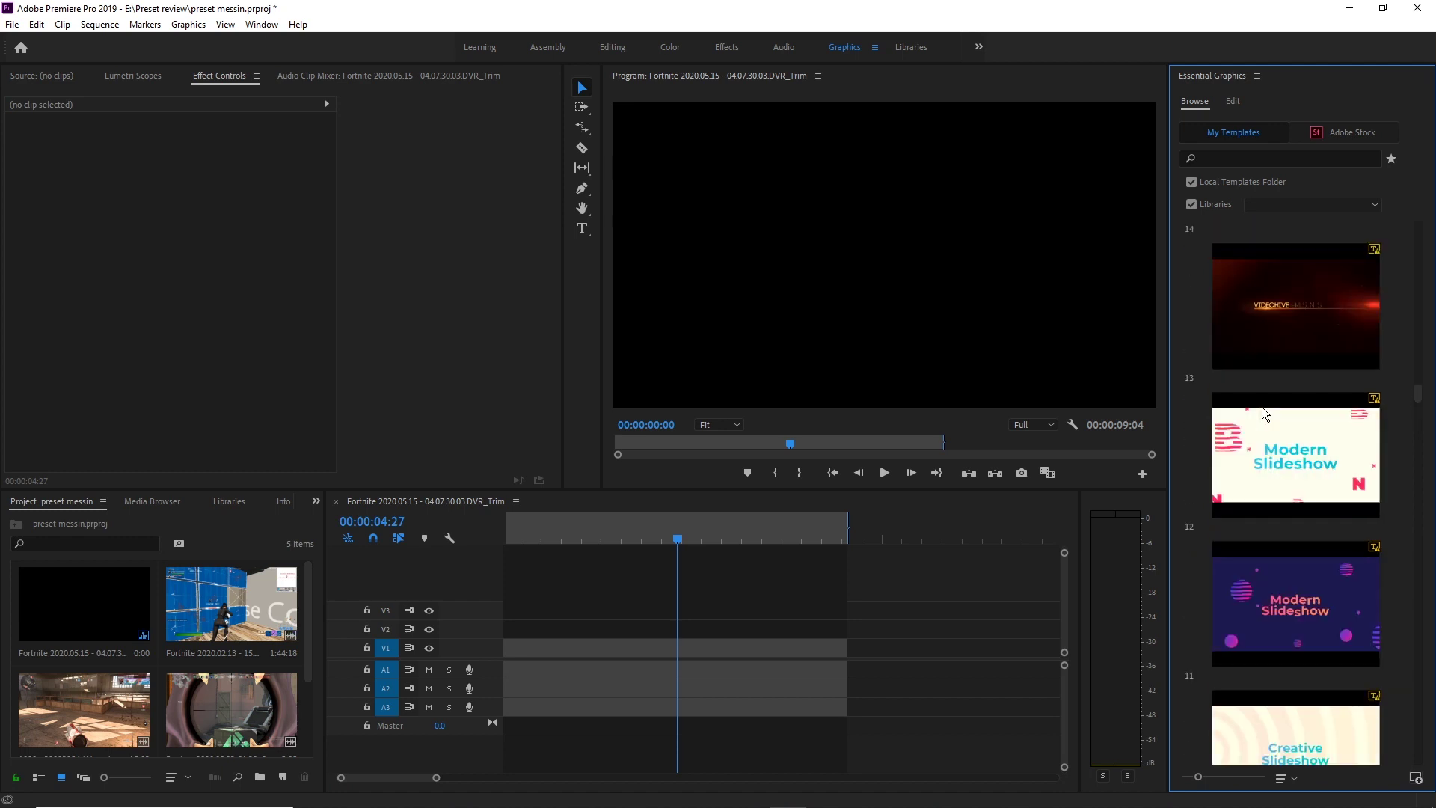
{"action": "scroll", "coordinate": [1262, 413], "scroll_direction": "up", "scroll_amount": 5}
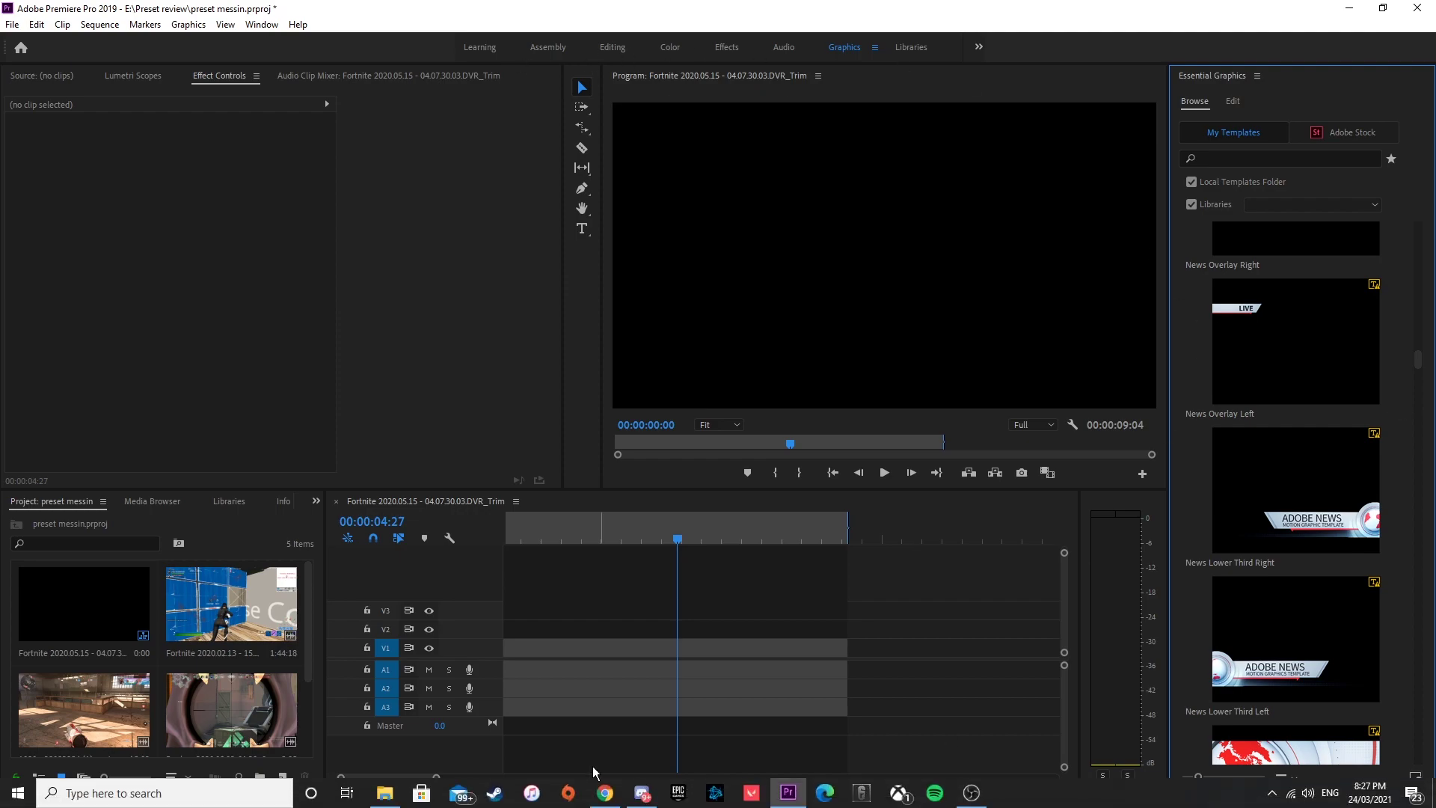
{"action": "left_click", "coordinate": [384, 791]}
{"action": "double_click", "coordinate": [208, 100]}
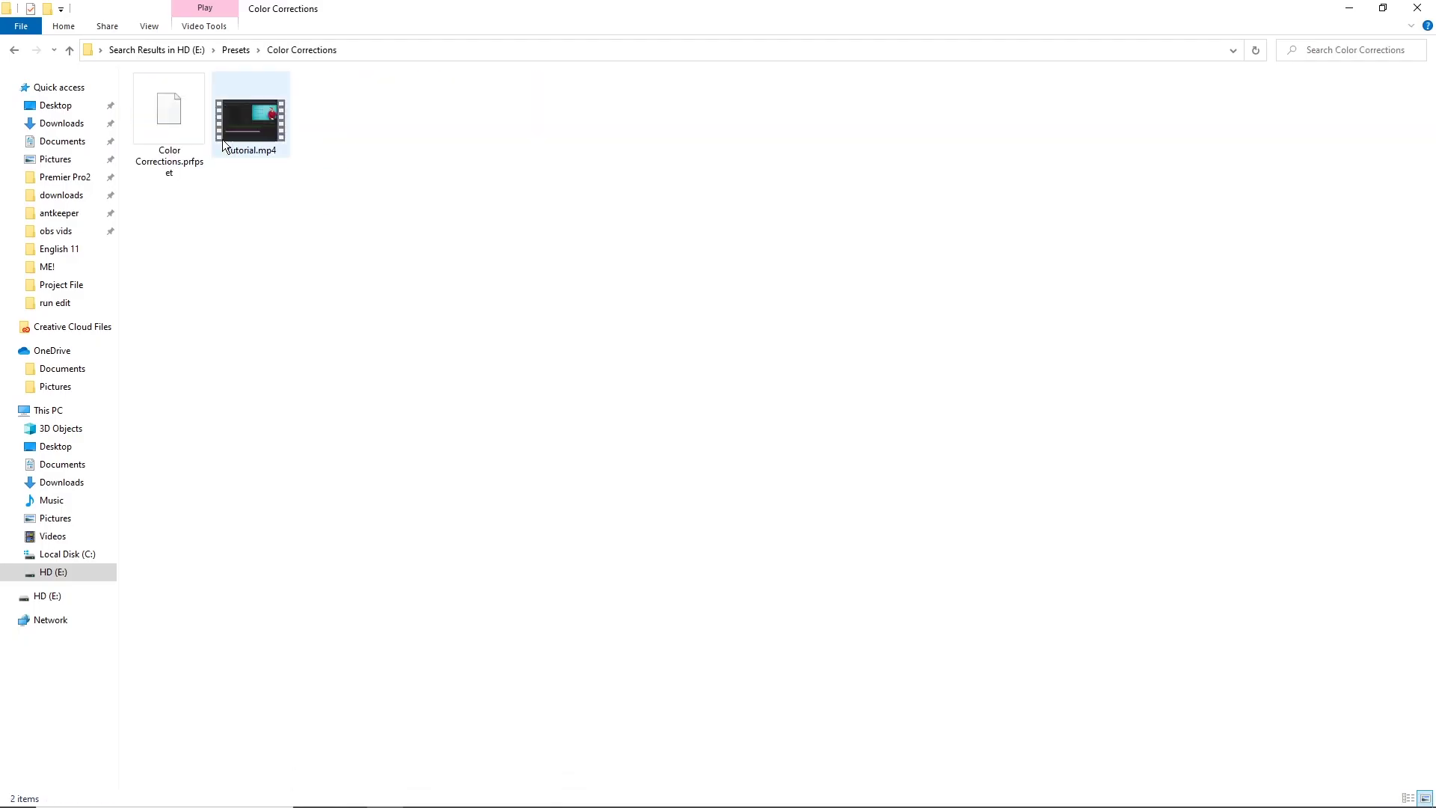
{"action": "left_click", "coordinate": [159, 112]}
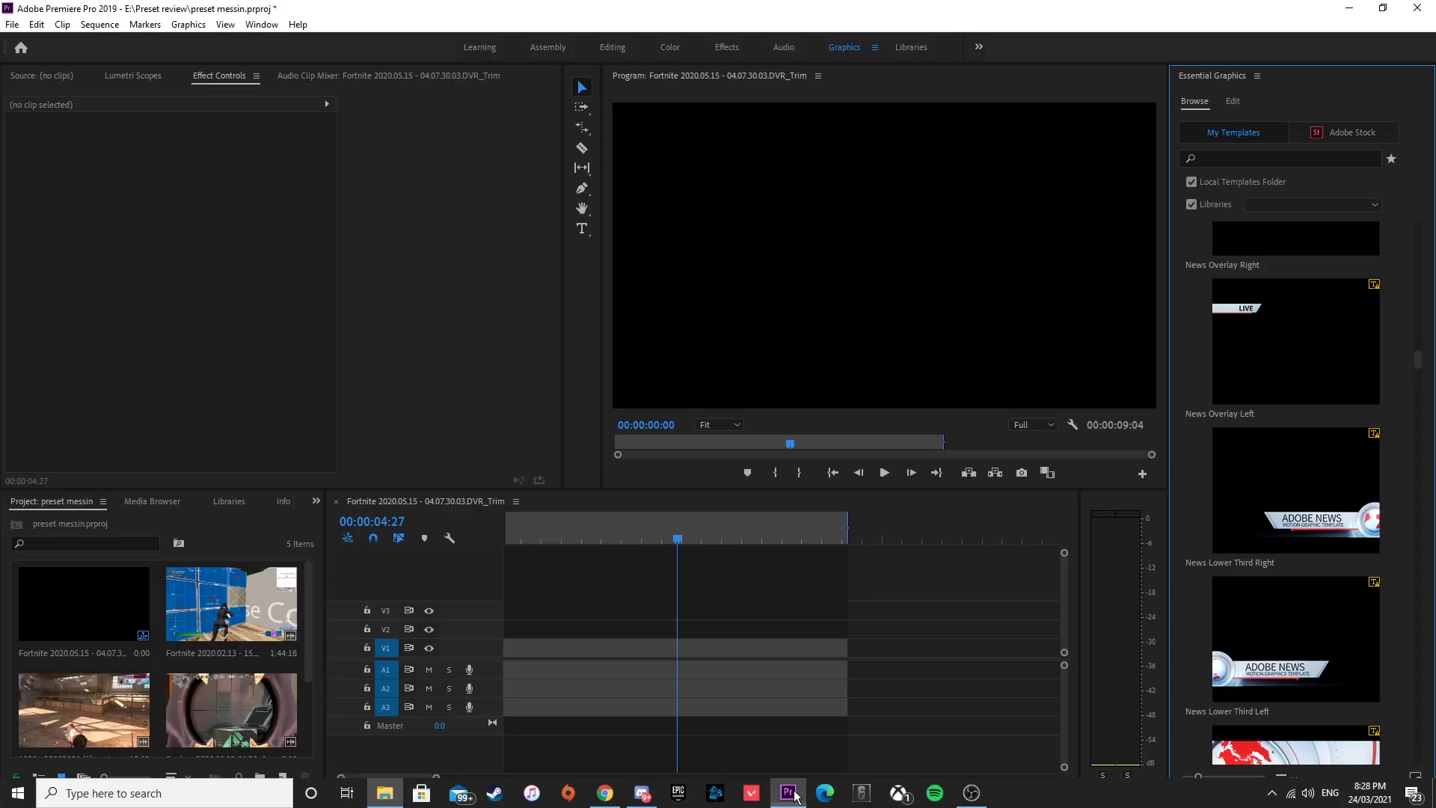
{"action": "left_click", "coordinate": [789, 794]}
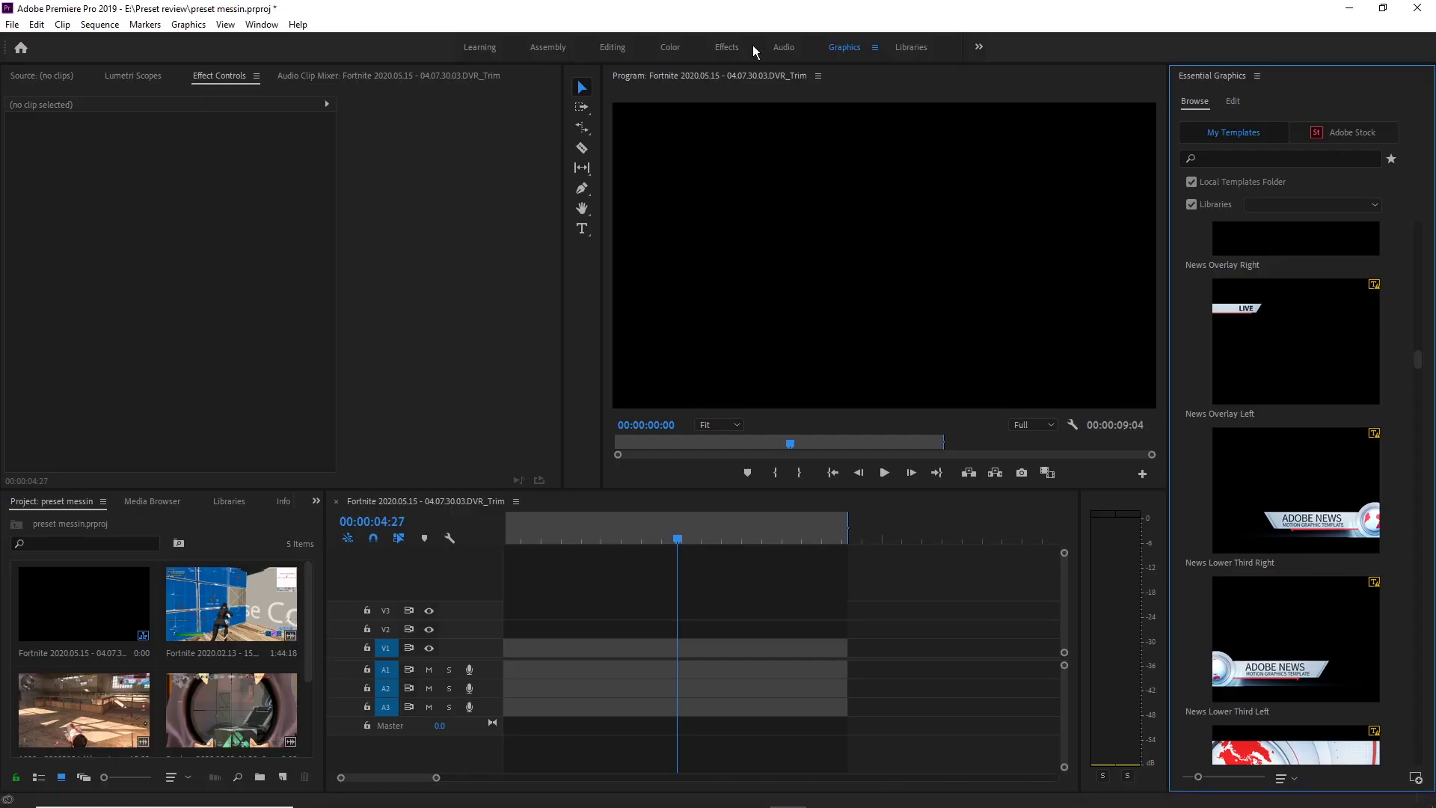
In the Effects workspace, import Color Corrections.prfpset from Presets\Color Corrections into the Presets bin.
{"action": "left_click", "coordinate": [730, 47]}
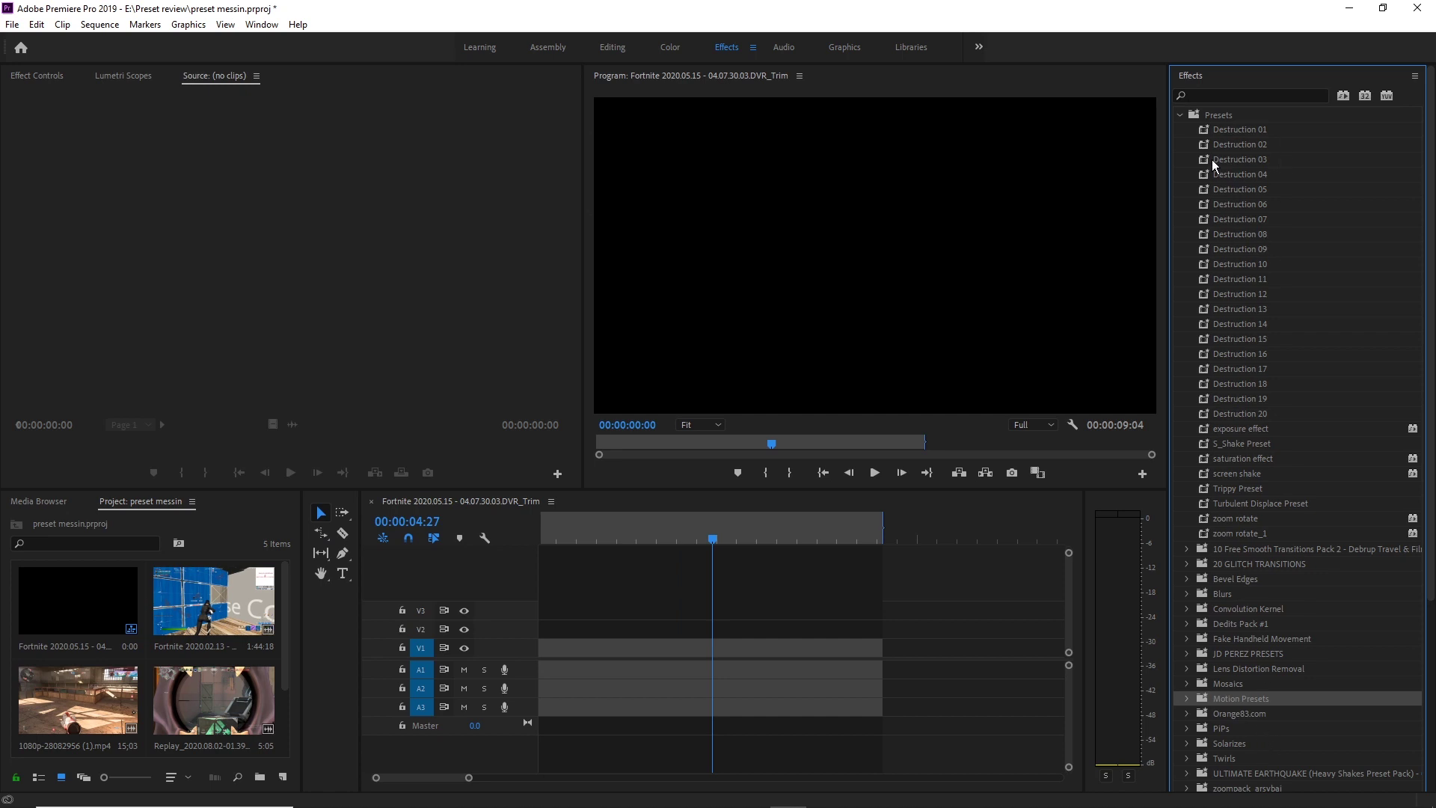
{"action": "right_click", "coordinate": [1240, 114]}
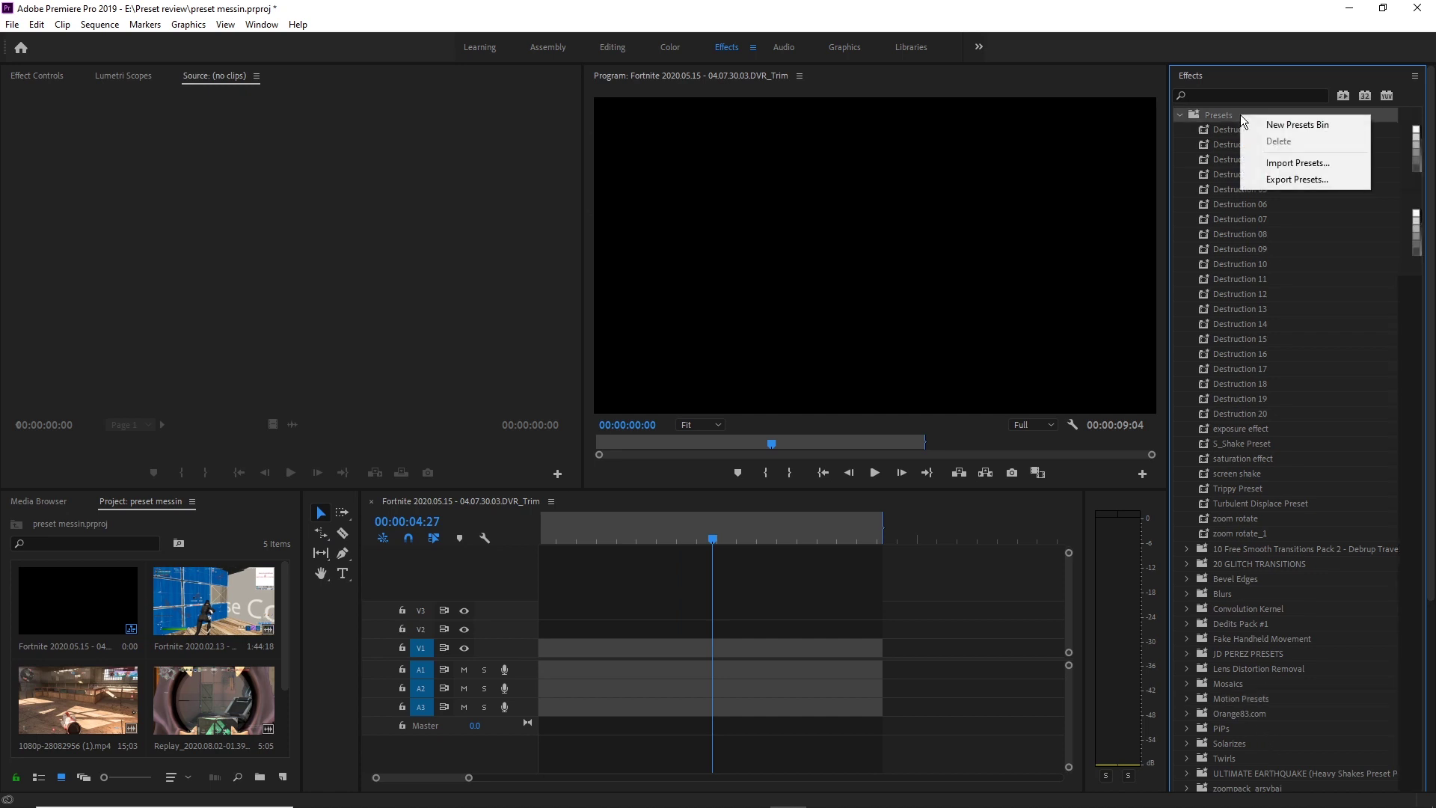
{"action": "left_click", "coordinate": [1307, 159]}
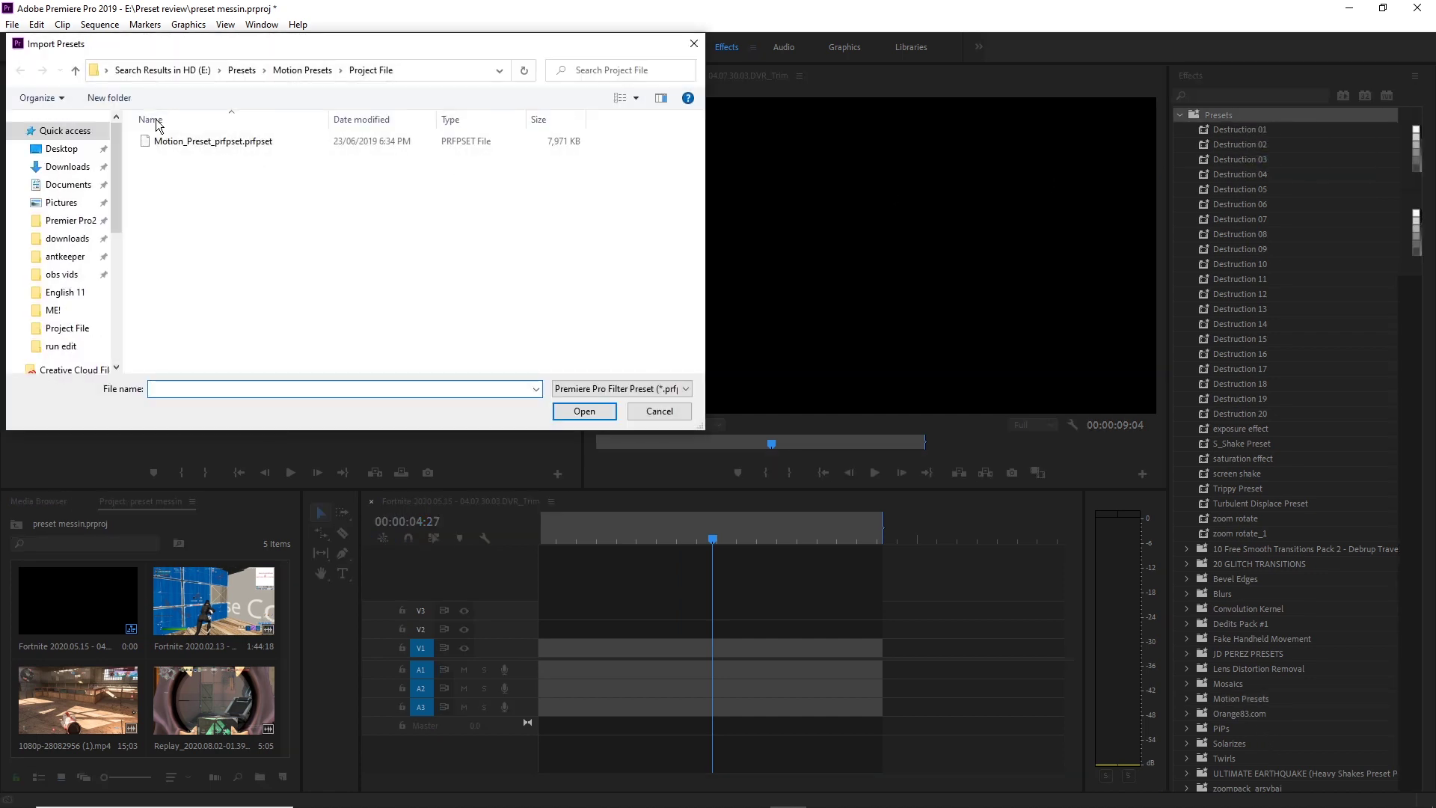
{"action": "left_click", "coordinate": [242, 69]}
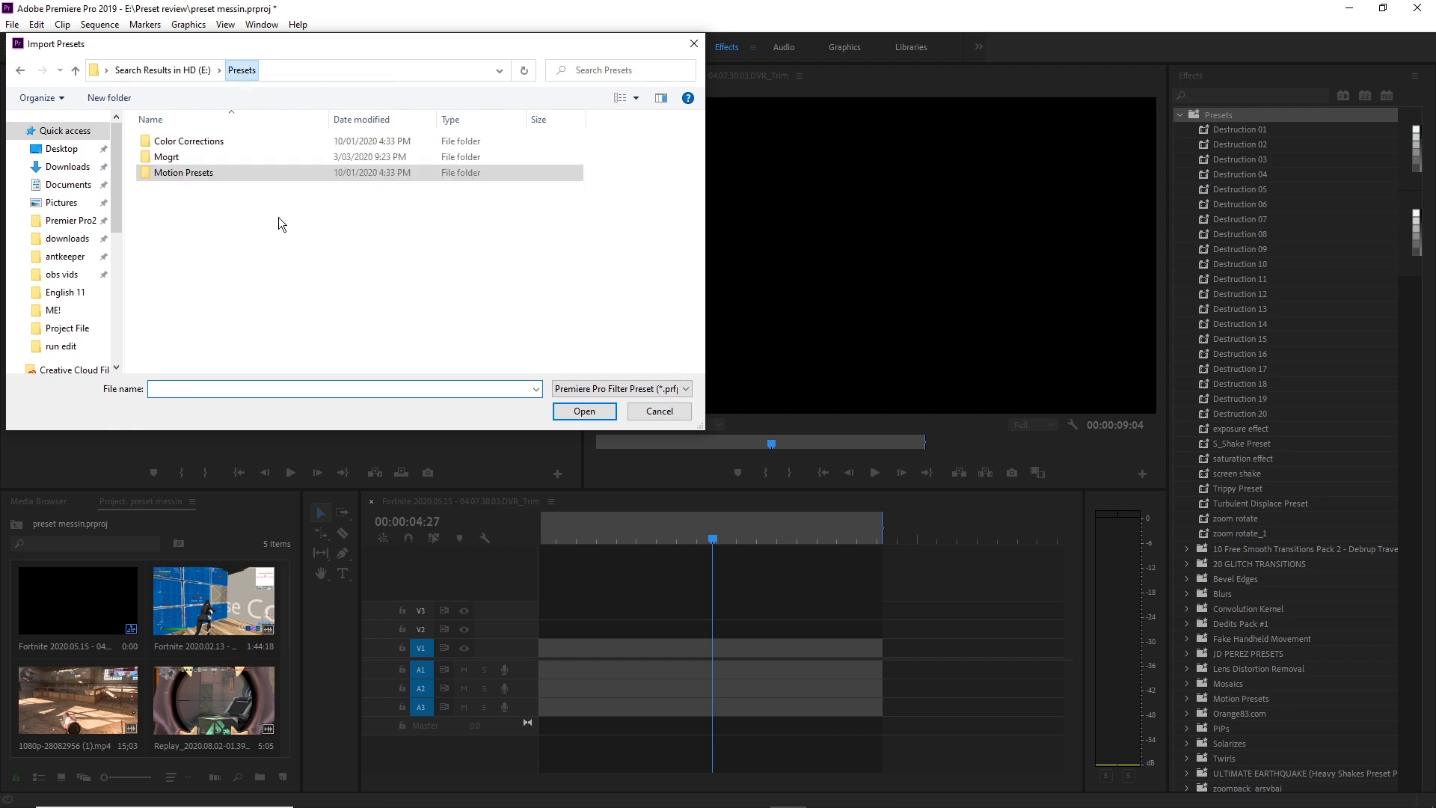
{"action": "double_click", "coordinate": [205, 143]}
{"action": "left_click", "coordinate": [232, 142]}
{"action": "left_click", "coordinate": [601, 410]}
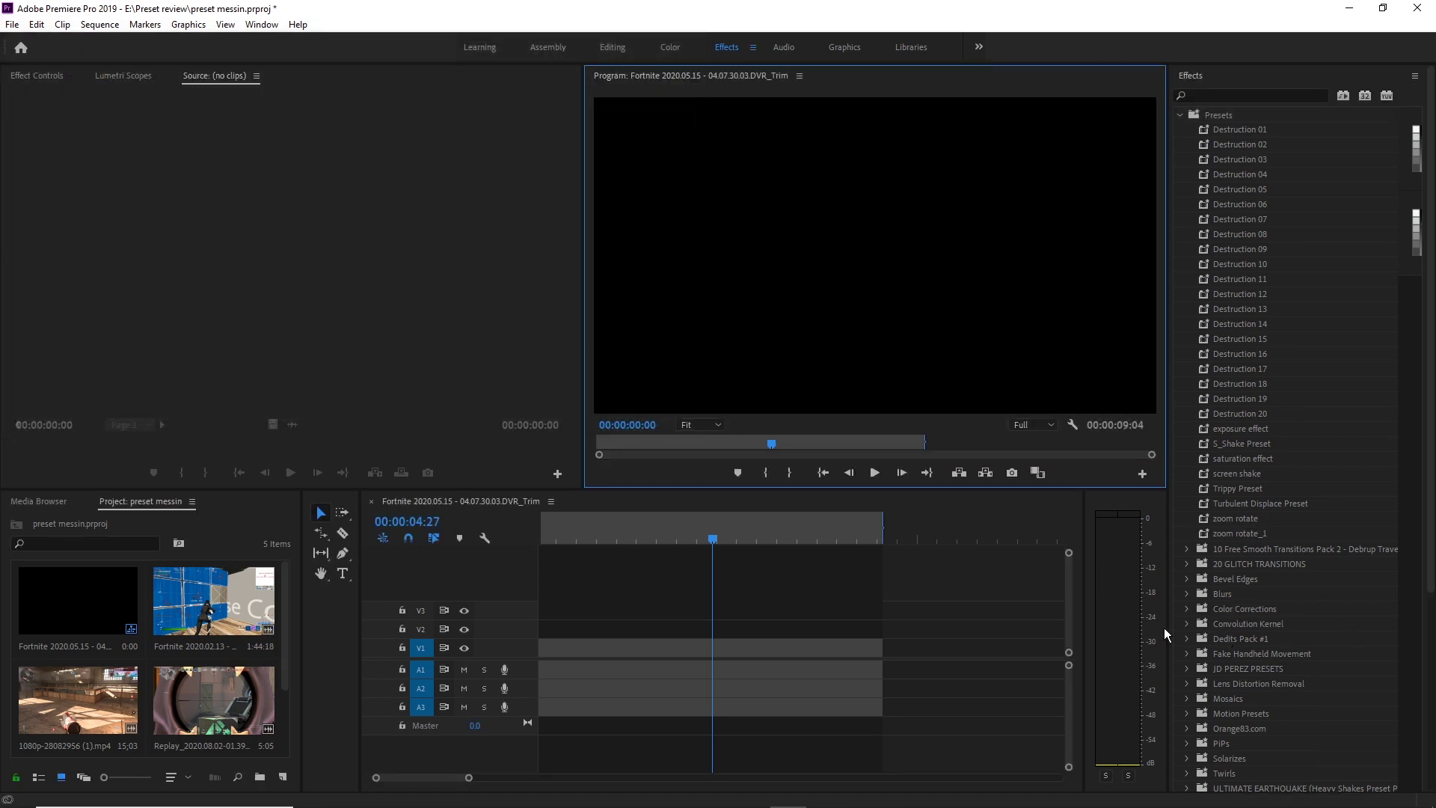
{"action": "left_click", "coordinate": [1185, 608]}
{"action": "left_click", "coordinate": [1187, 610]}
{"action": "left_click", "coordinate": [945, 630]}
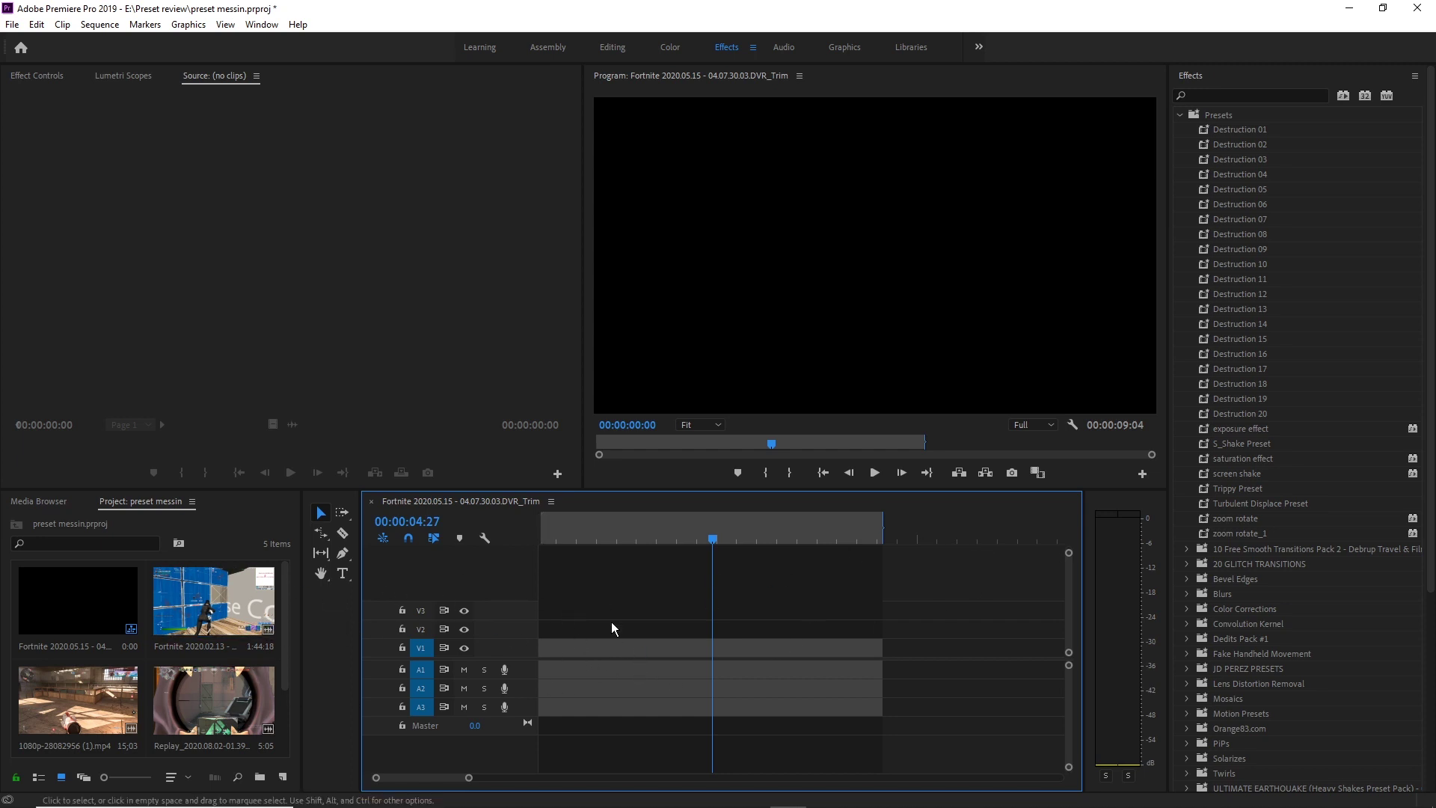
Preview the Fortnite, Replay and 1080p clips, settling on Fortnite 2020.02.13 in the Source monitor.
{"action": "double_click", "coordinate": [213, 602]}
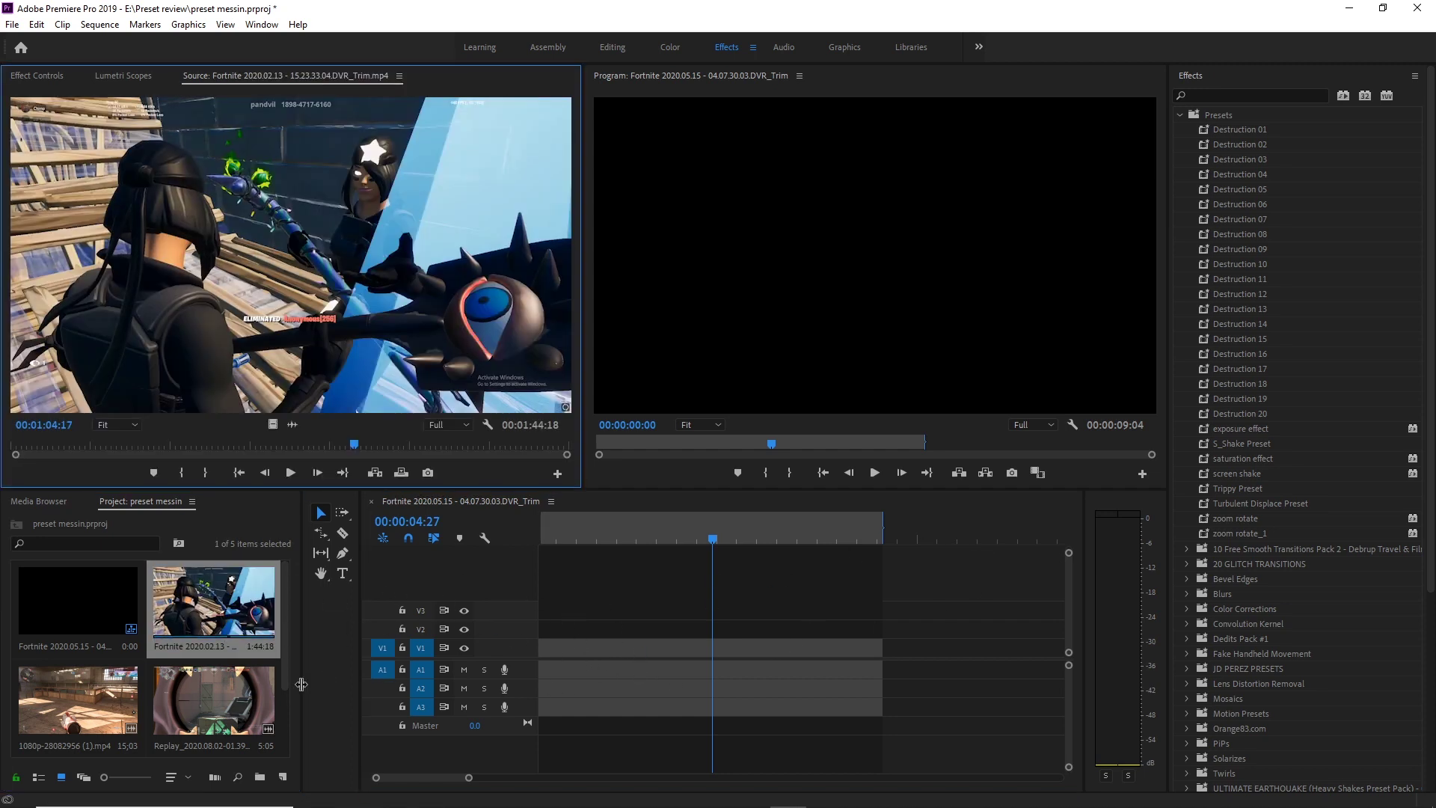
{"action": "double_click", "coordinate": [211, 693]}
{"action": "double_click", "coordinate": [34, 685]}
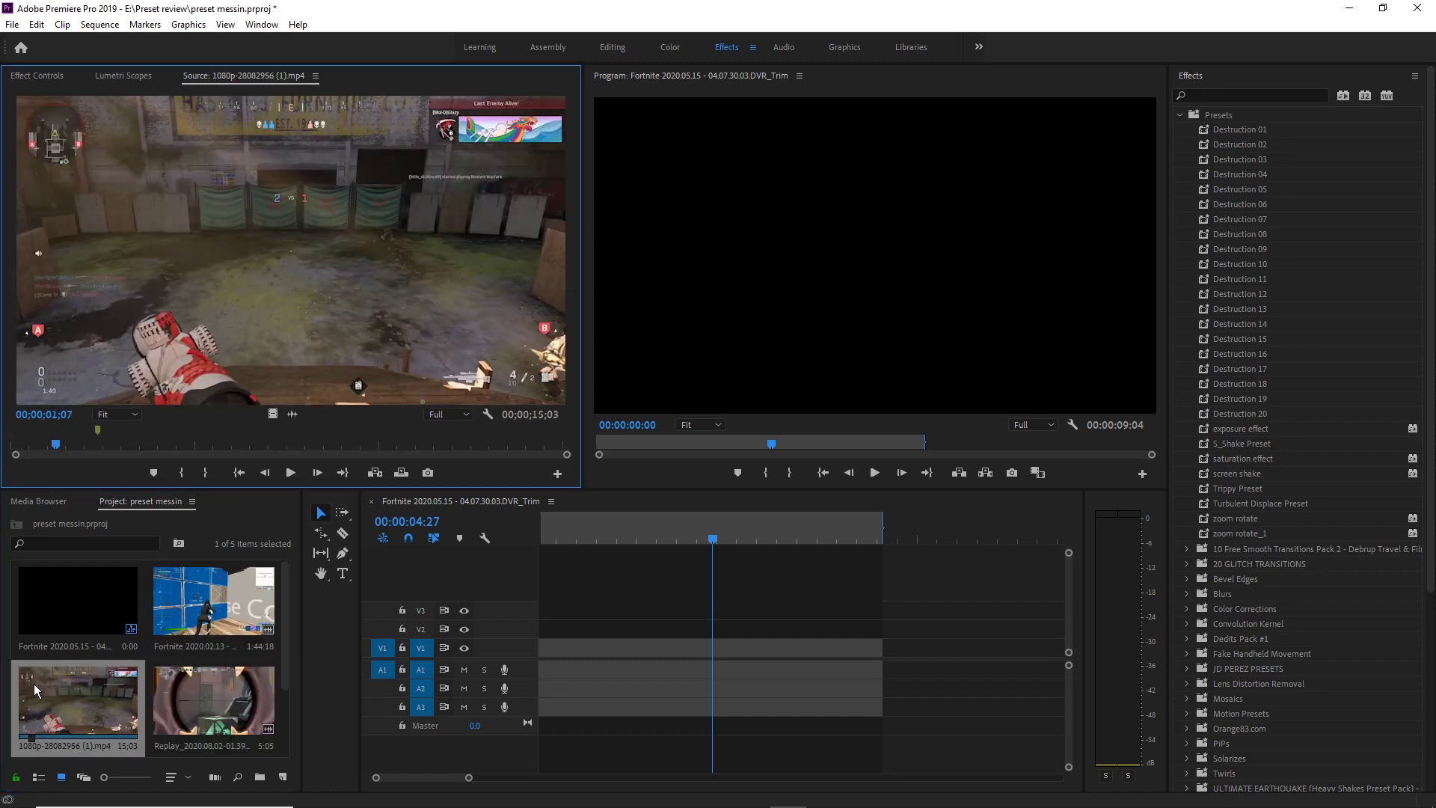
{"action": "double_click", "coordinate": [252, 685]}
{"action": "double_click", "coordinate": [227, 597]}
{"action": "left_click", "coordinate": [173, 724]}
{"action": "double_click", "coordinate": [51, 719]}
{"action": "double_click", "coordinate": [233, 577]}
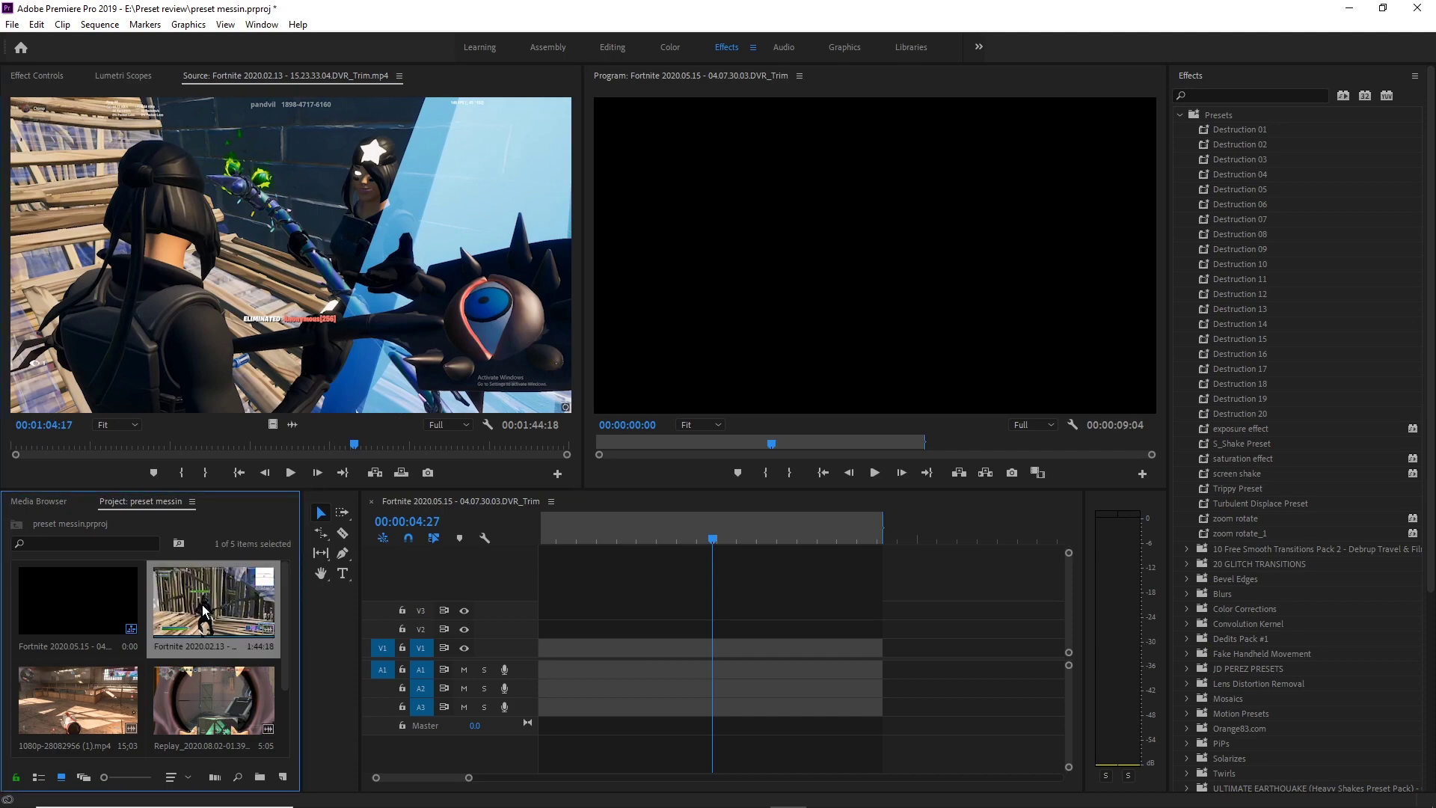
{"action": "double_click", "coordinate": [220, 608]}
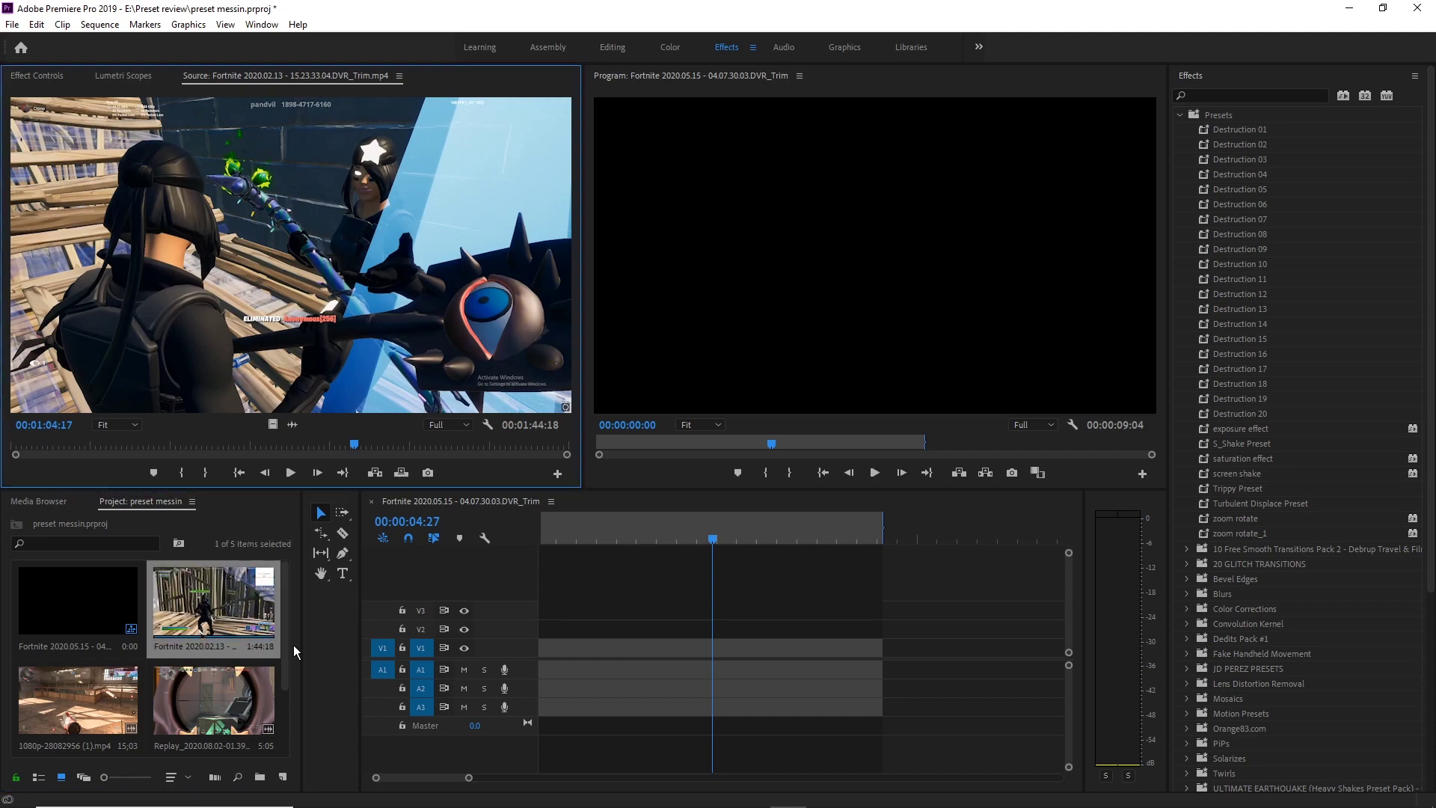
Set the In point on the Fortnite clip near 01:32 and play to the intended end.
{"action": "left_click_drag", "start_coordinate": [368, 444], "coordinate": [513, 445]}
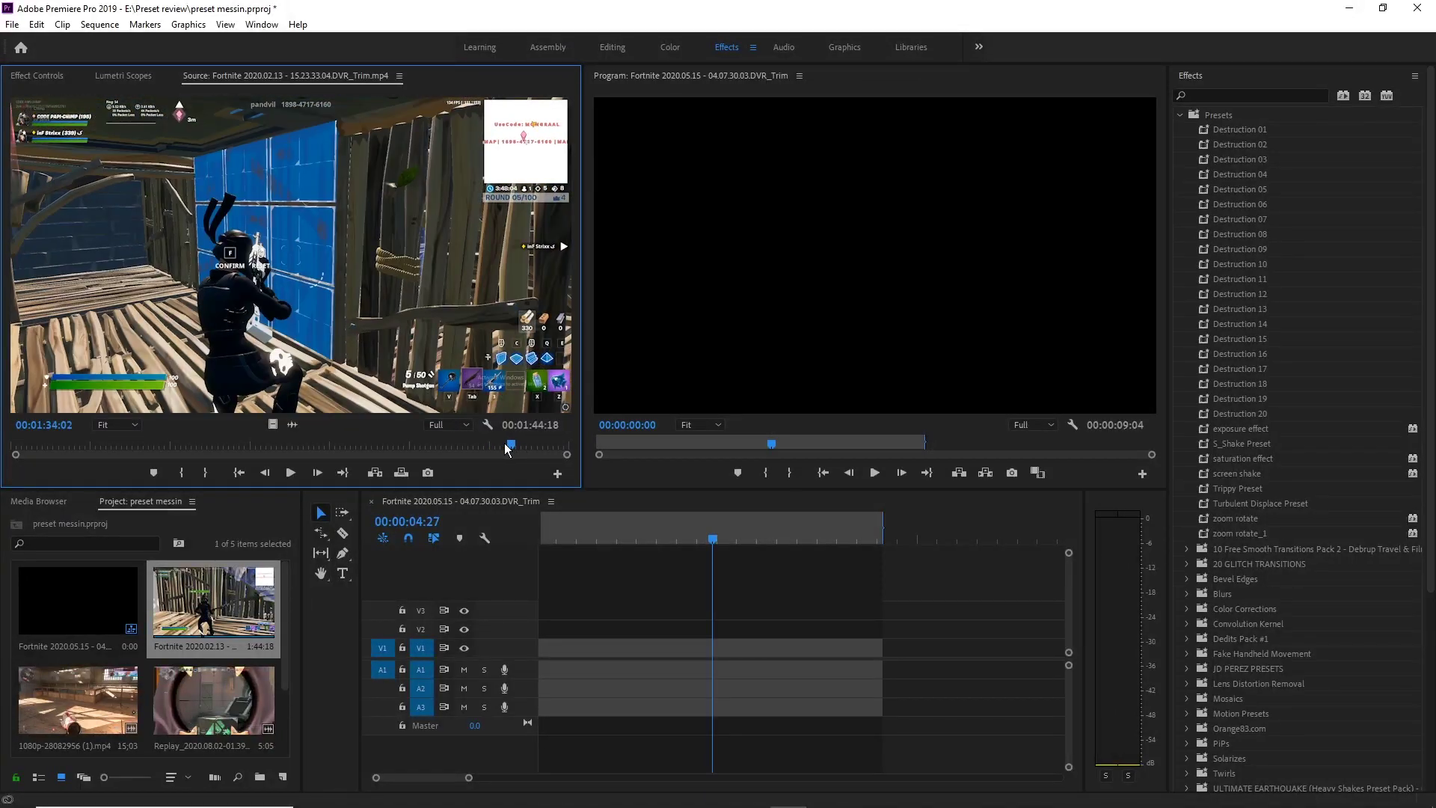
{"action": "key", "text": "i"}
{"action": "key", "text": "space"}
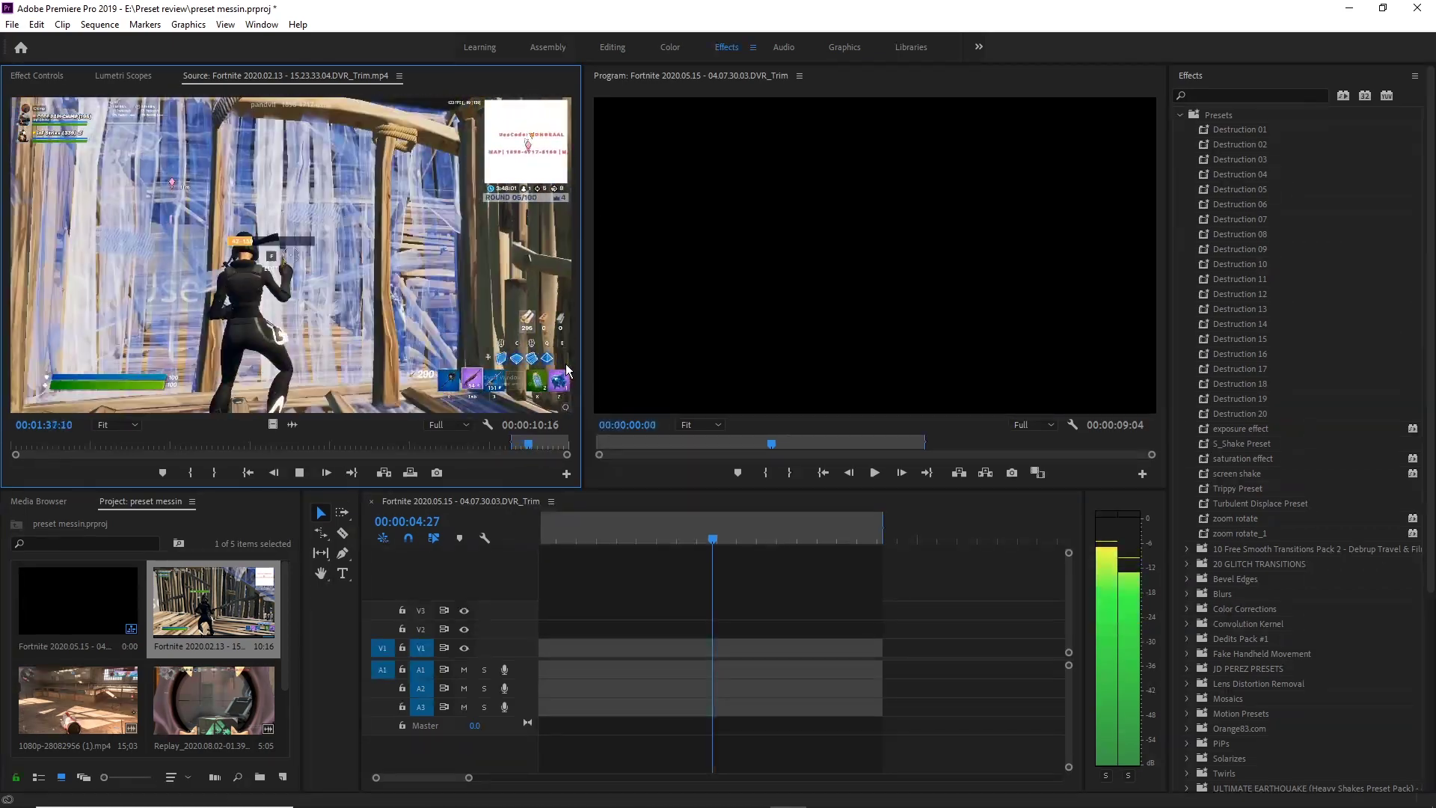
{"action": "key", "text": "space"}
{"action": "key", "text": "space"}
{"action": "key", "text": "space"}
Mark the Out point and place the 4:22 Fortnite section at the sequence start.
{"action": "key", "text": "o"}
{"action": "left_click_drag", "start_coordinate": [211, 602], "coordinate": [537, 647]}
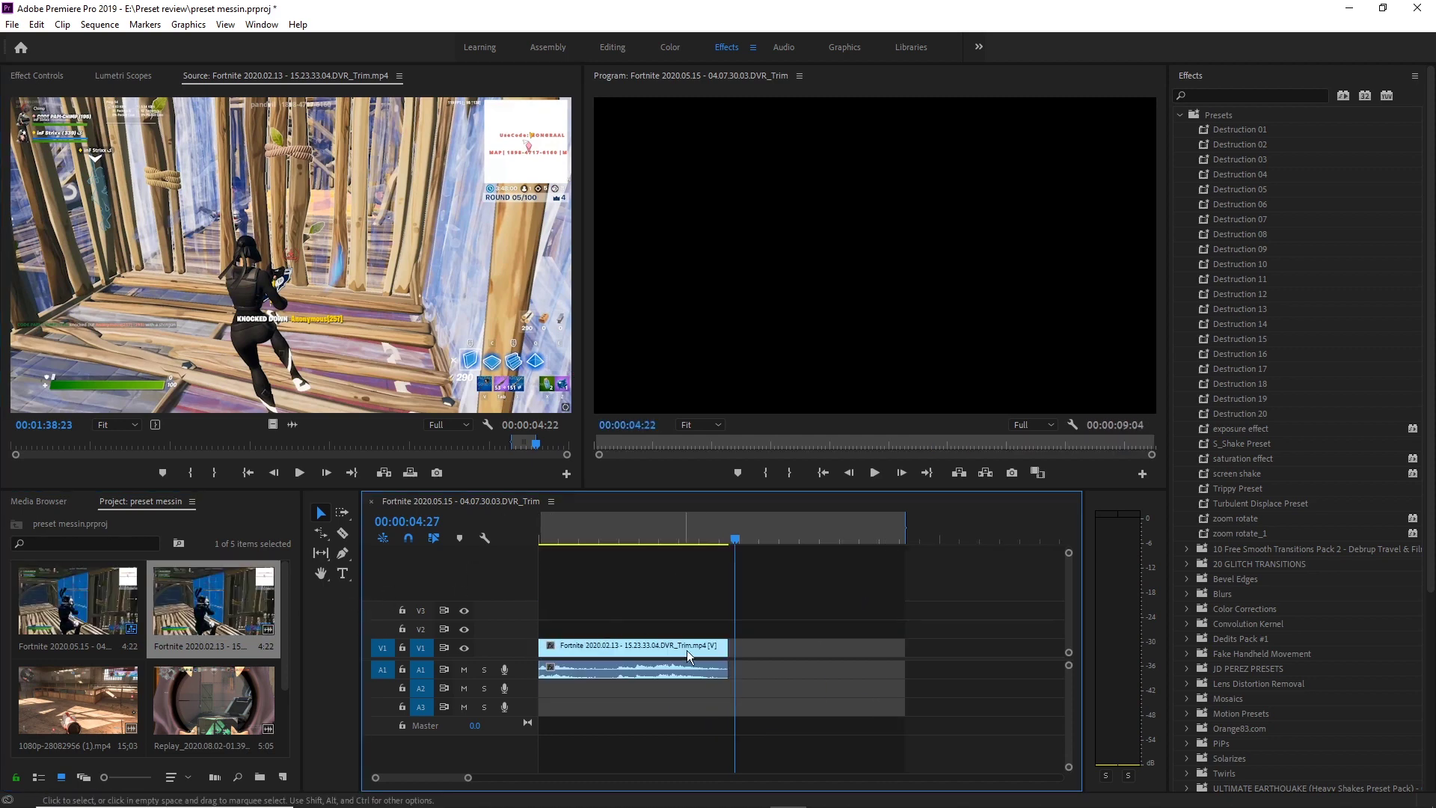
{"action": "key", "text": "Home"}
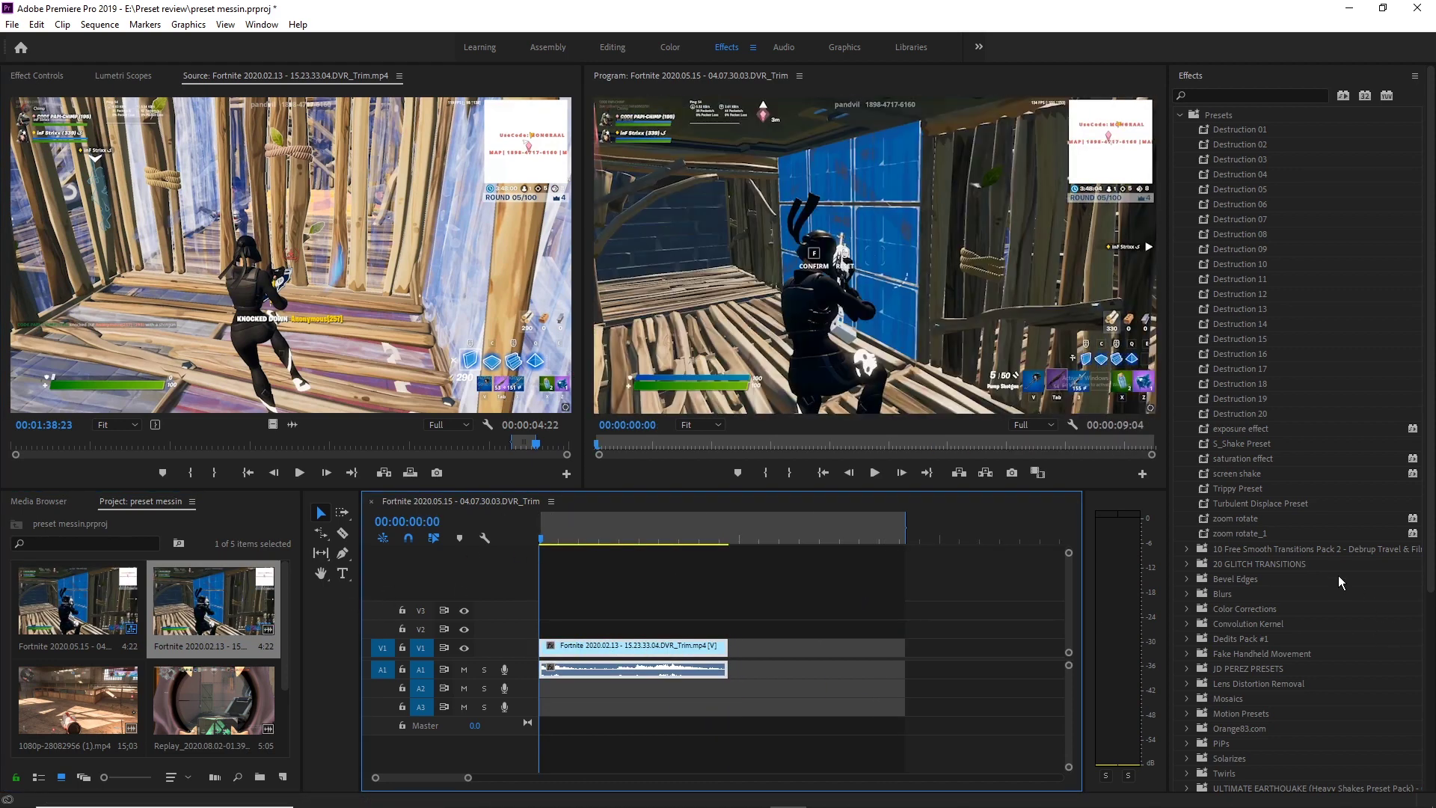
Expand Motion Presets > IN > Fade_Position > Bounce_High_Fade_Position in the Effects panel.
{"action": "scroll", "coordinate": [1227, 608], "scroll_direction": "down", "scroll_amount": 5}
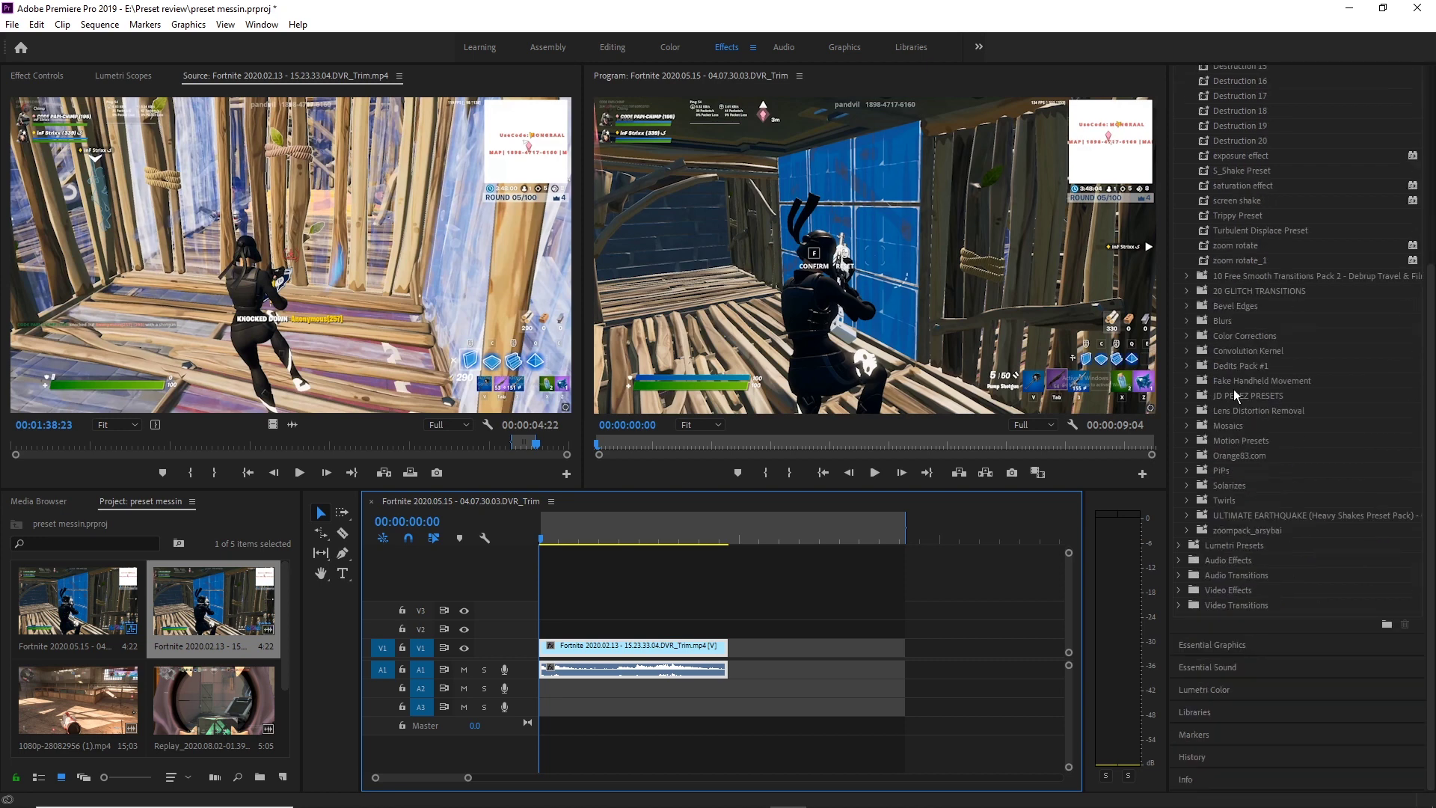
{"action": "left_click", "coordinate": [1186, 442]}
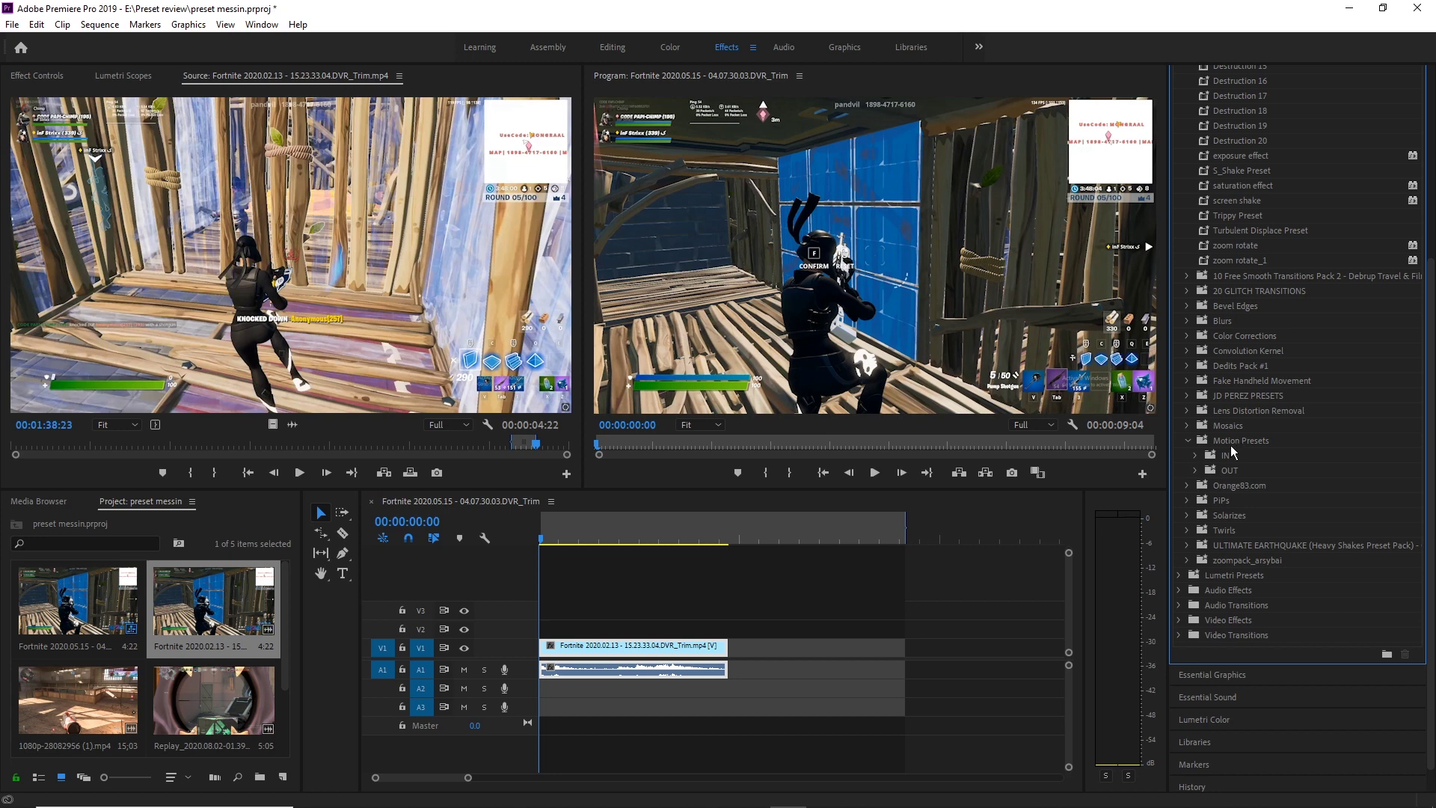
{"action": "left_click", "coordinate": [1194, 455]}
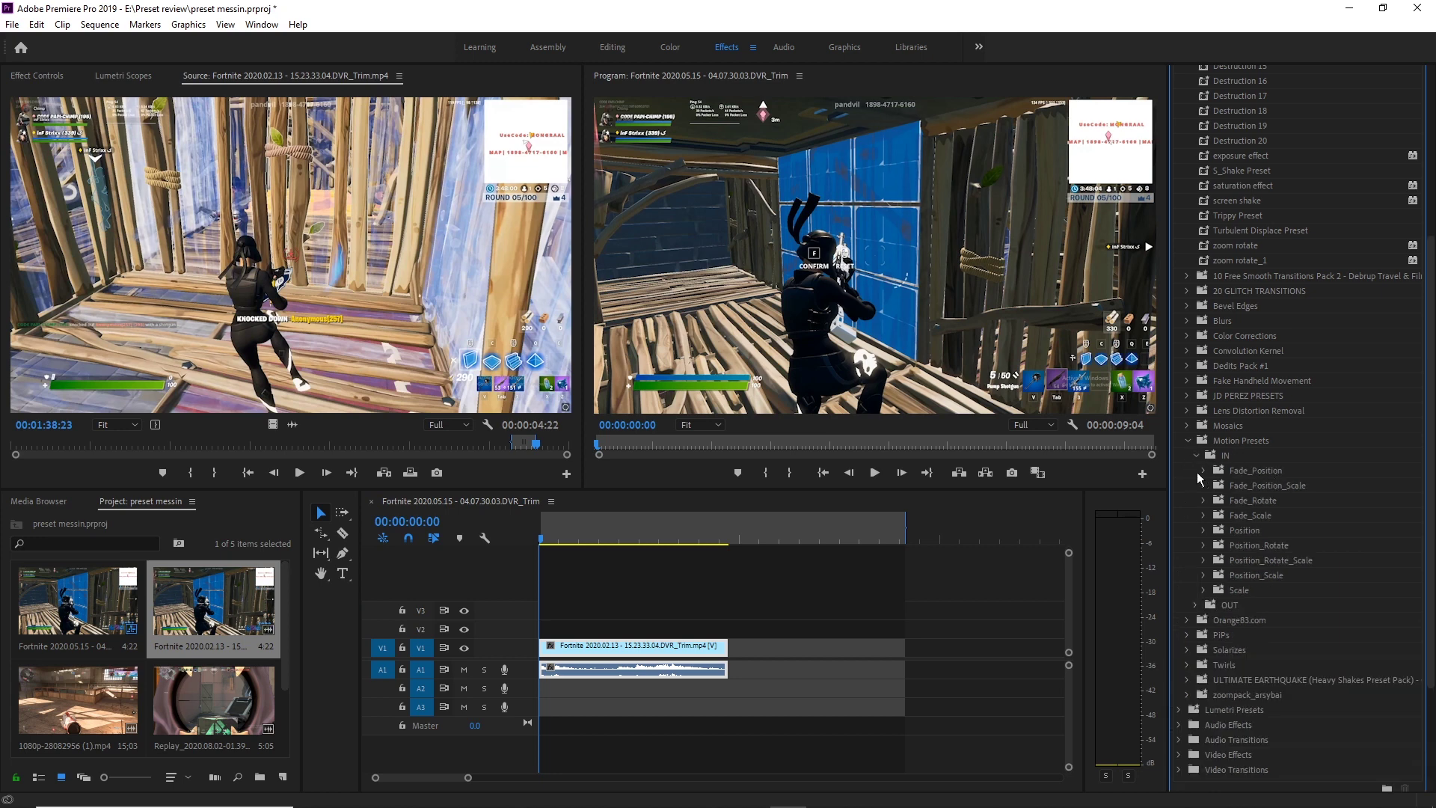
{"action": "left_click", "coordinate": [1203, 471]}
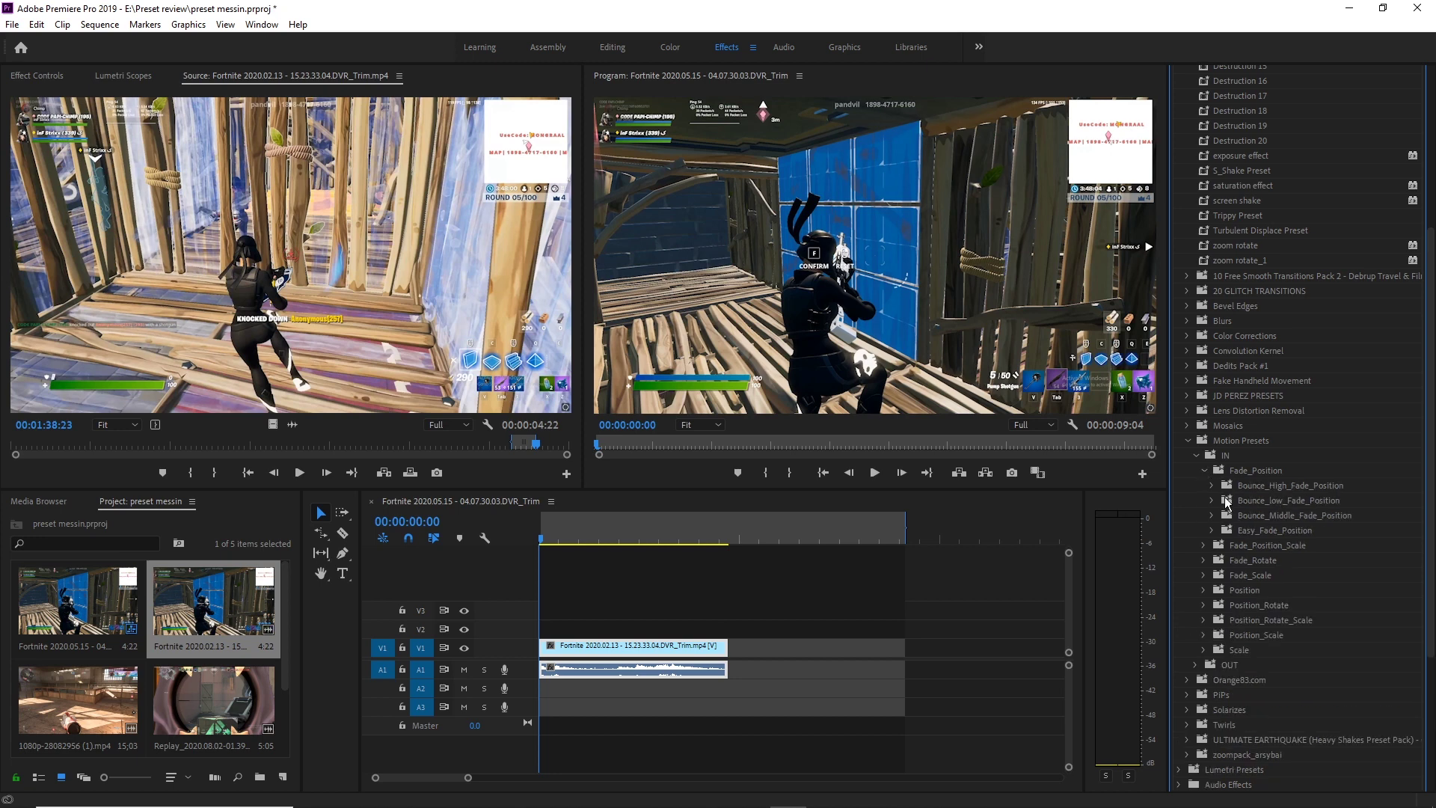
{"action": "left_click", "coordinate": [1212, 485]}
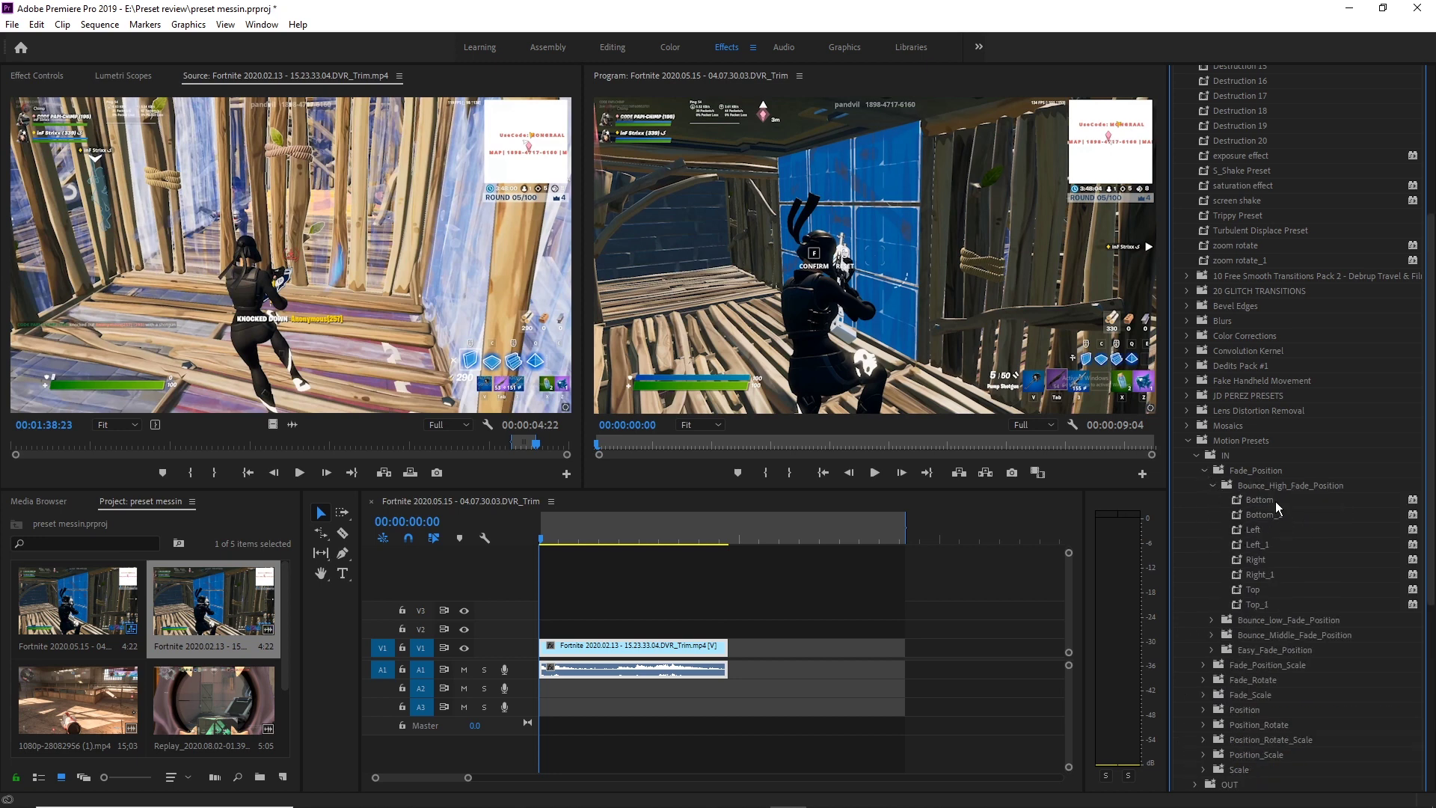
Apply the Left_1 bounce preset to the V1 Fortnite clip, preview playback, and show the New Item list.
{"action": "left_click_drag", "start_coordinate": [1262, 548], "coordinate": [635, 647]}
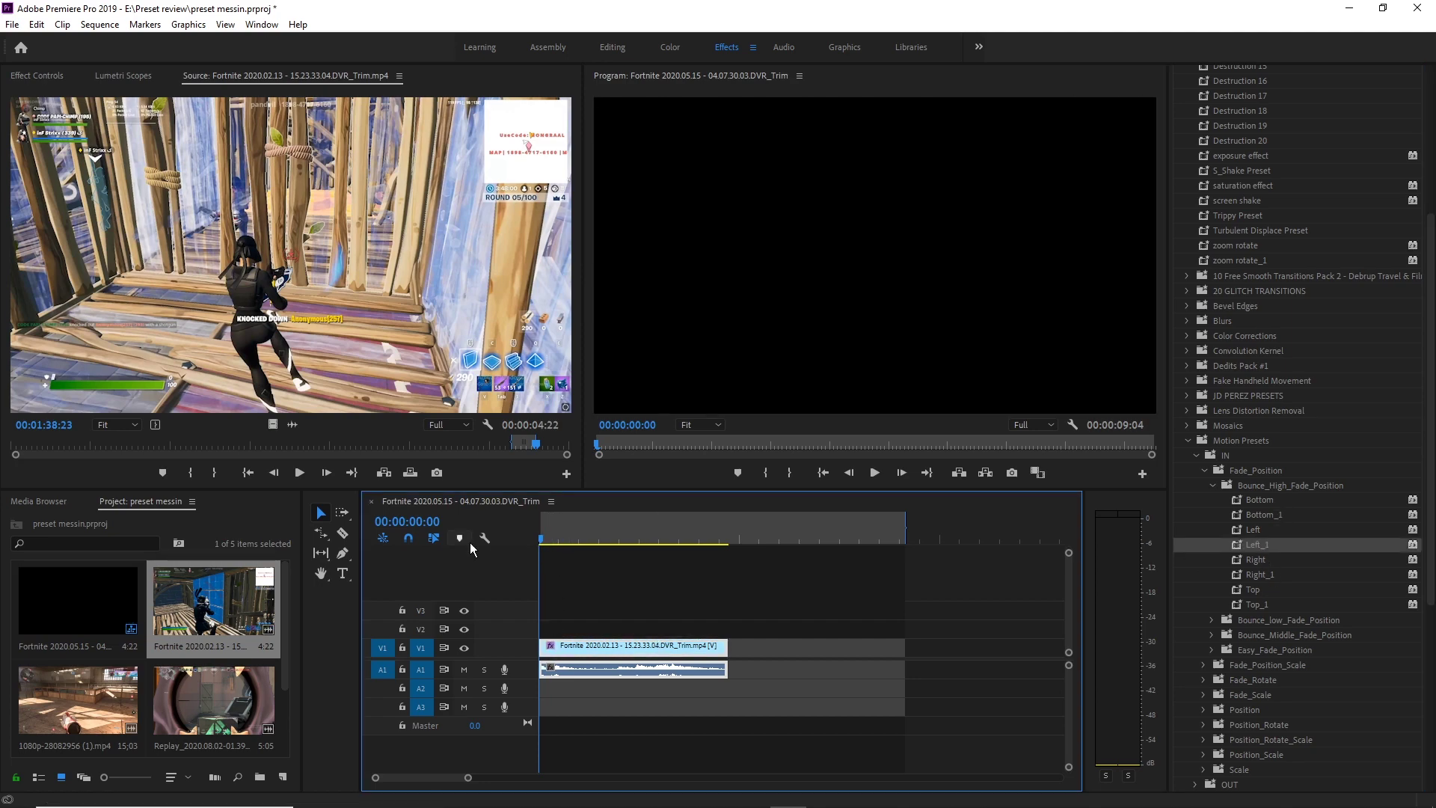
{"action": "key", "text": "space"}
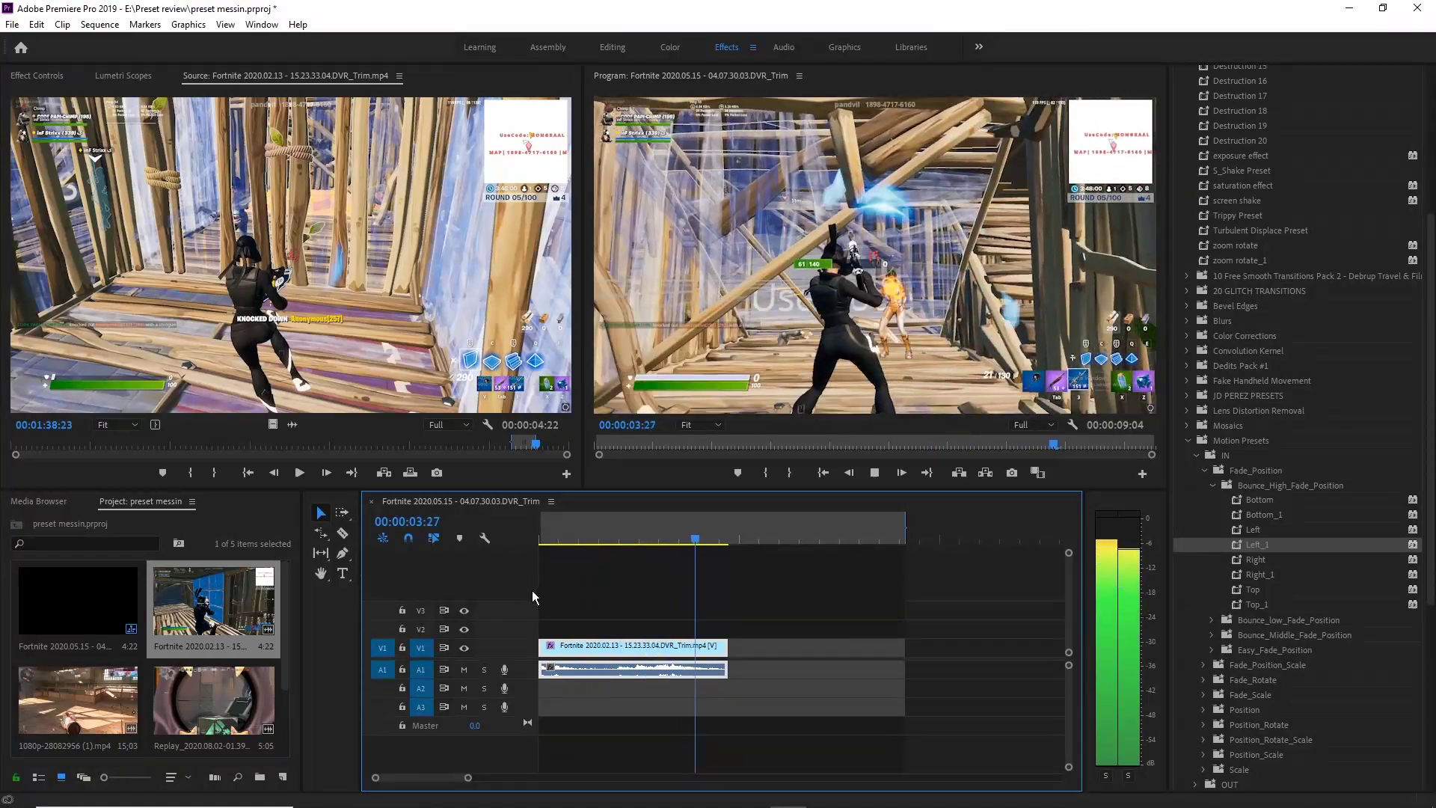
{"action": "key", "text": "space"}
{"action": "key", "text": "space"}
{"action": "key", "text": "space"}
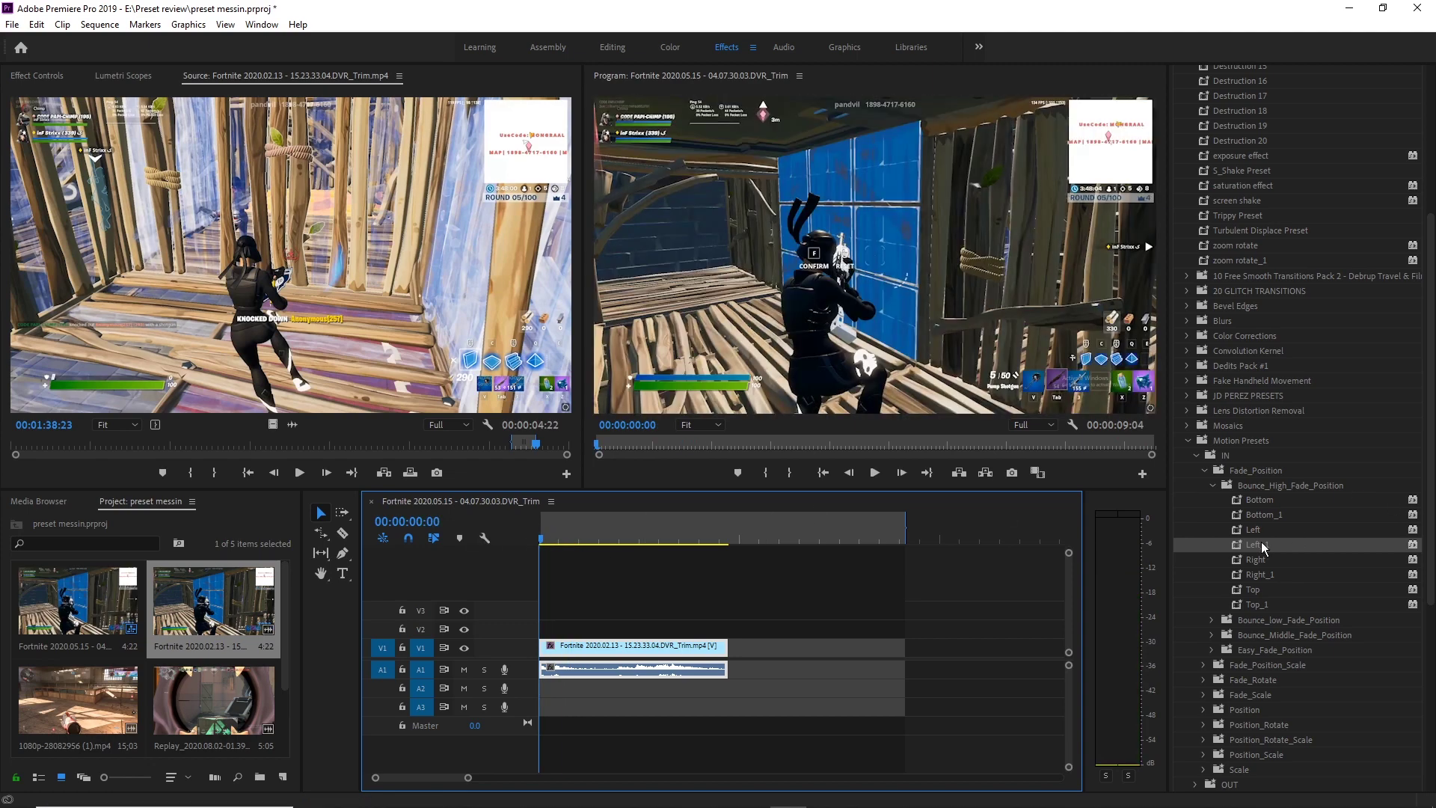
{"action": "key", "text": "space"}
{"action": "key", "text": "space"}
{"action": "left_click", "coordinate": [1282, 546]}
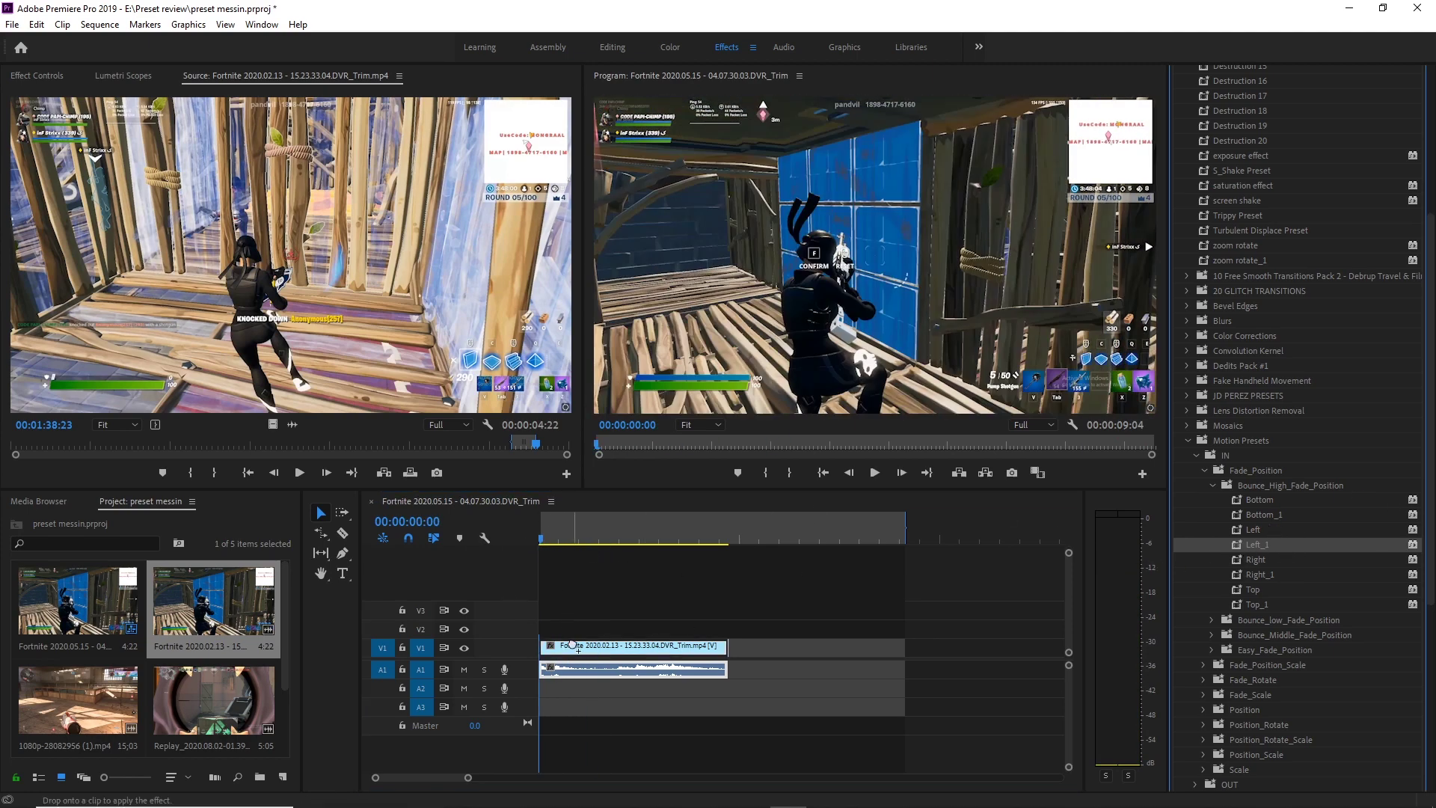
{"action": "key", "text": "space"}
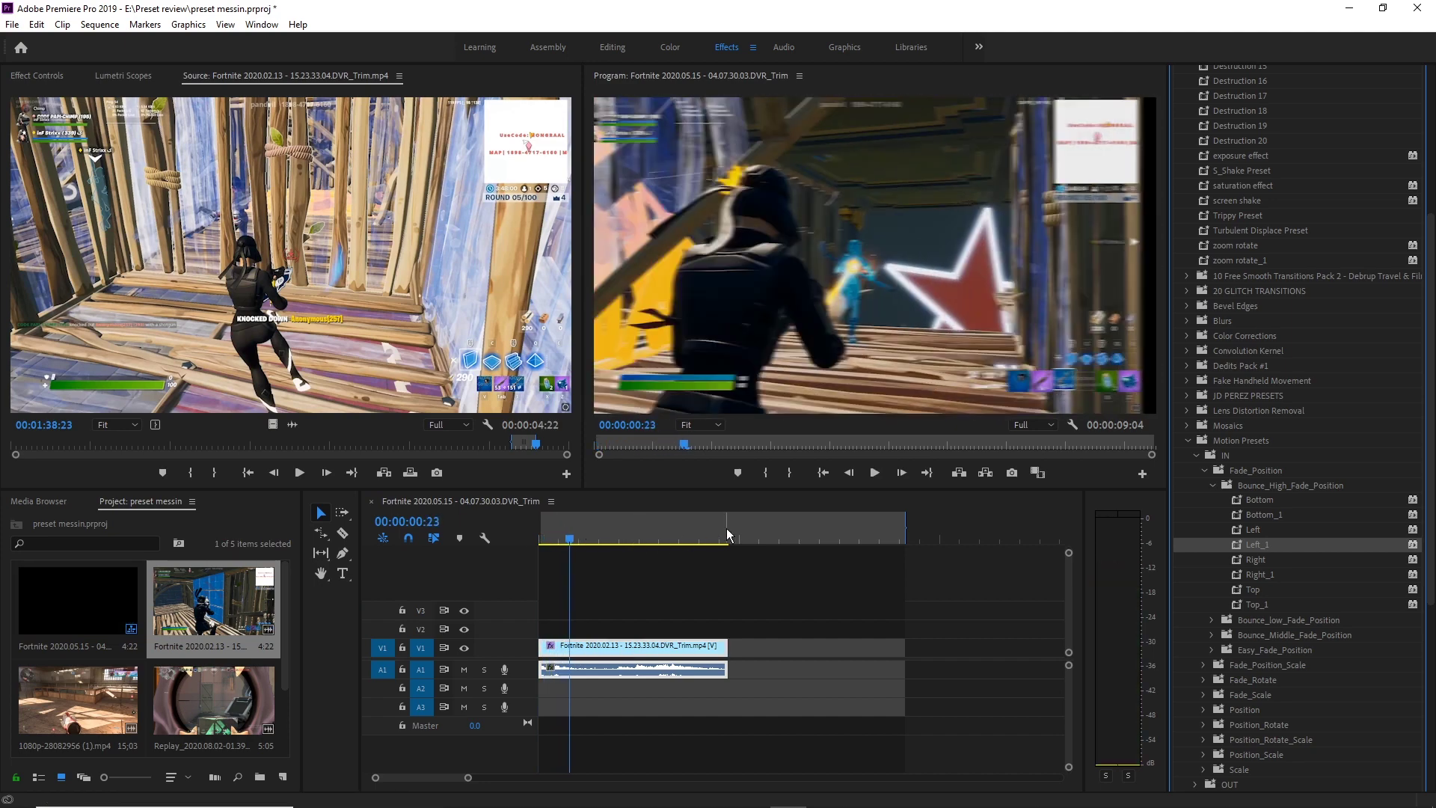
{"action": "key", "text": "space"}
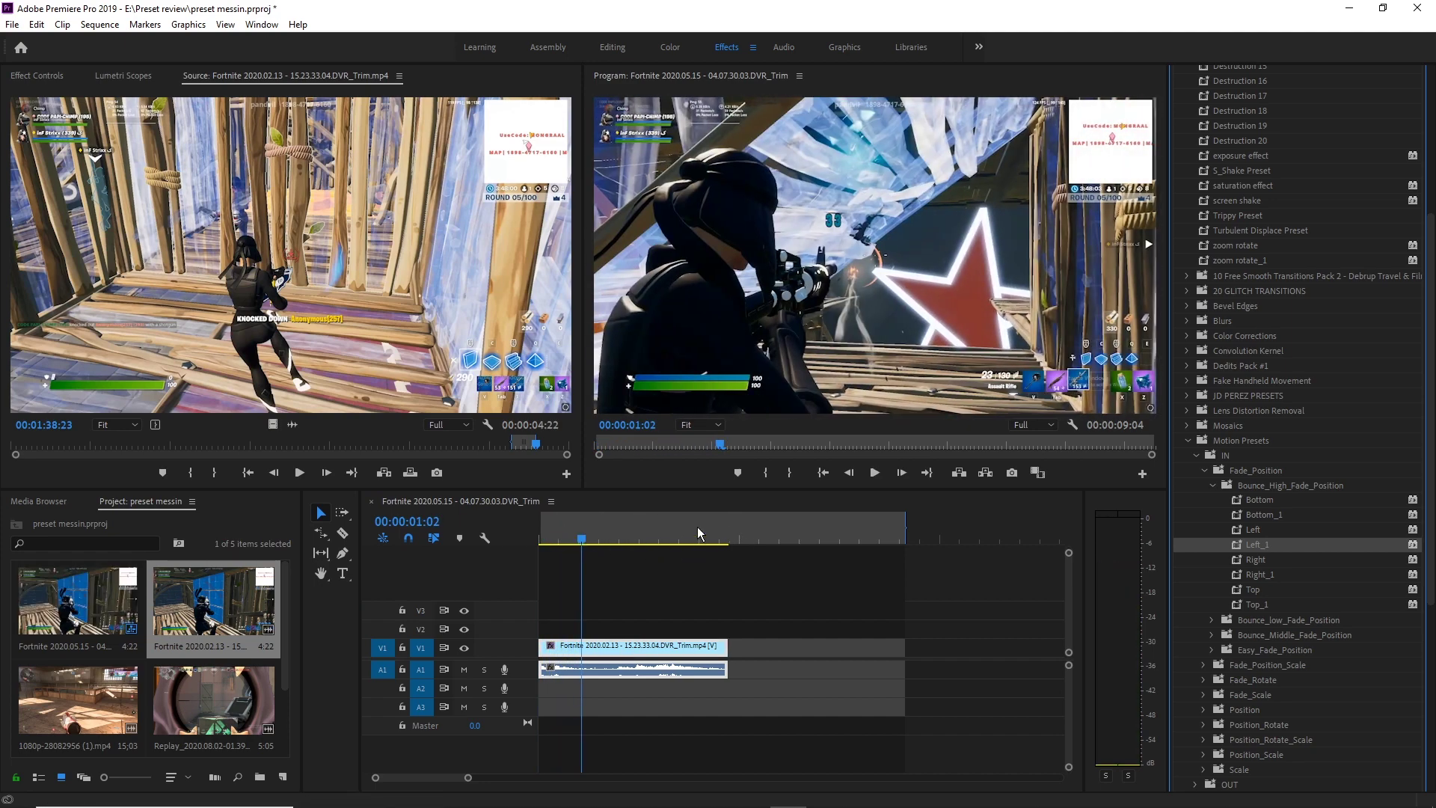
{"action": "left_click", "coordinate": [298, 694]}
{"action": "left_click", "coordinate": [282, 776]}
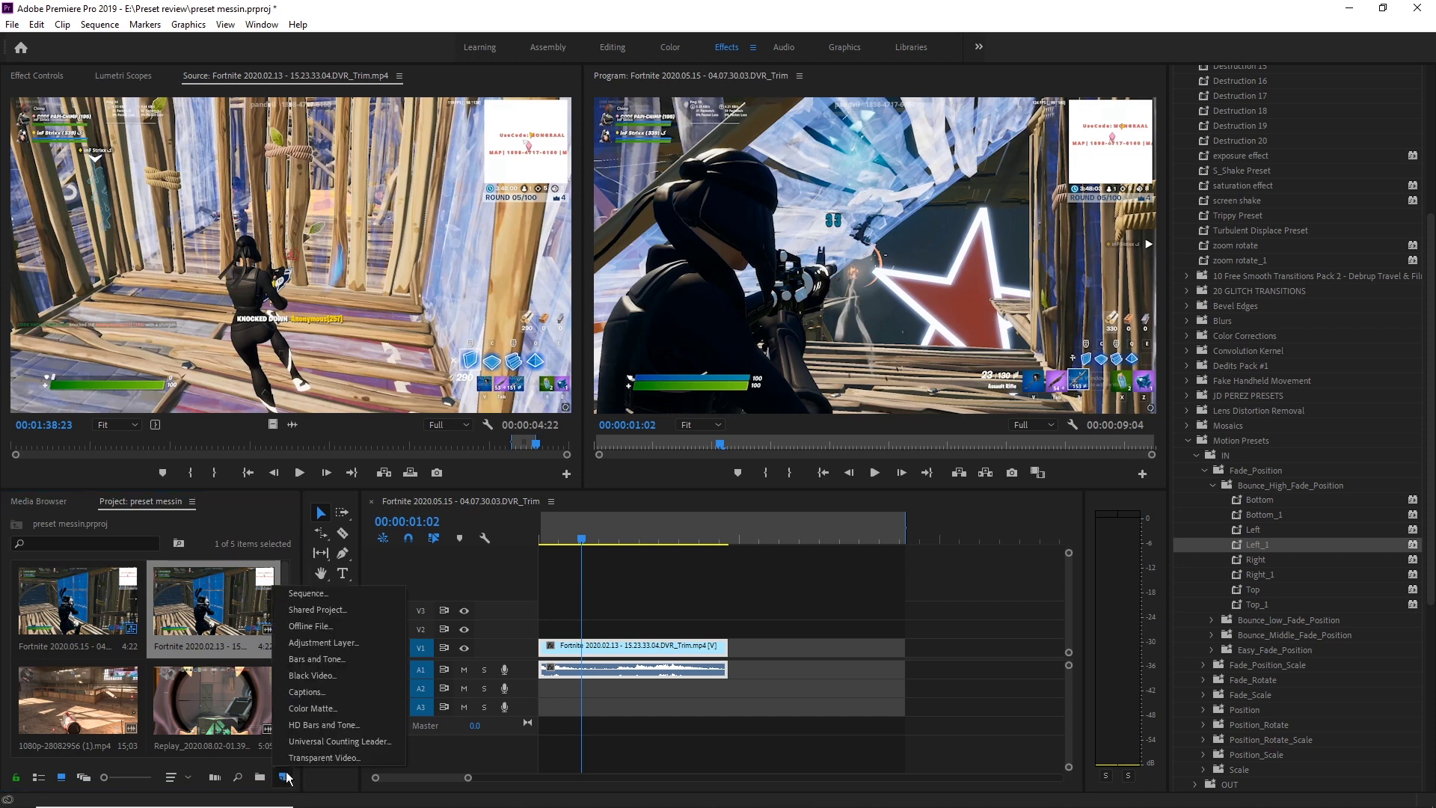
Create a 1920×1080 adjustment layer, place it on V2 above the Fortnite clip, and trim it short.
{"action": "left_click", "coordinate": [332, 643]}
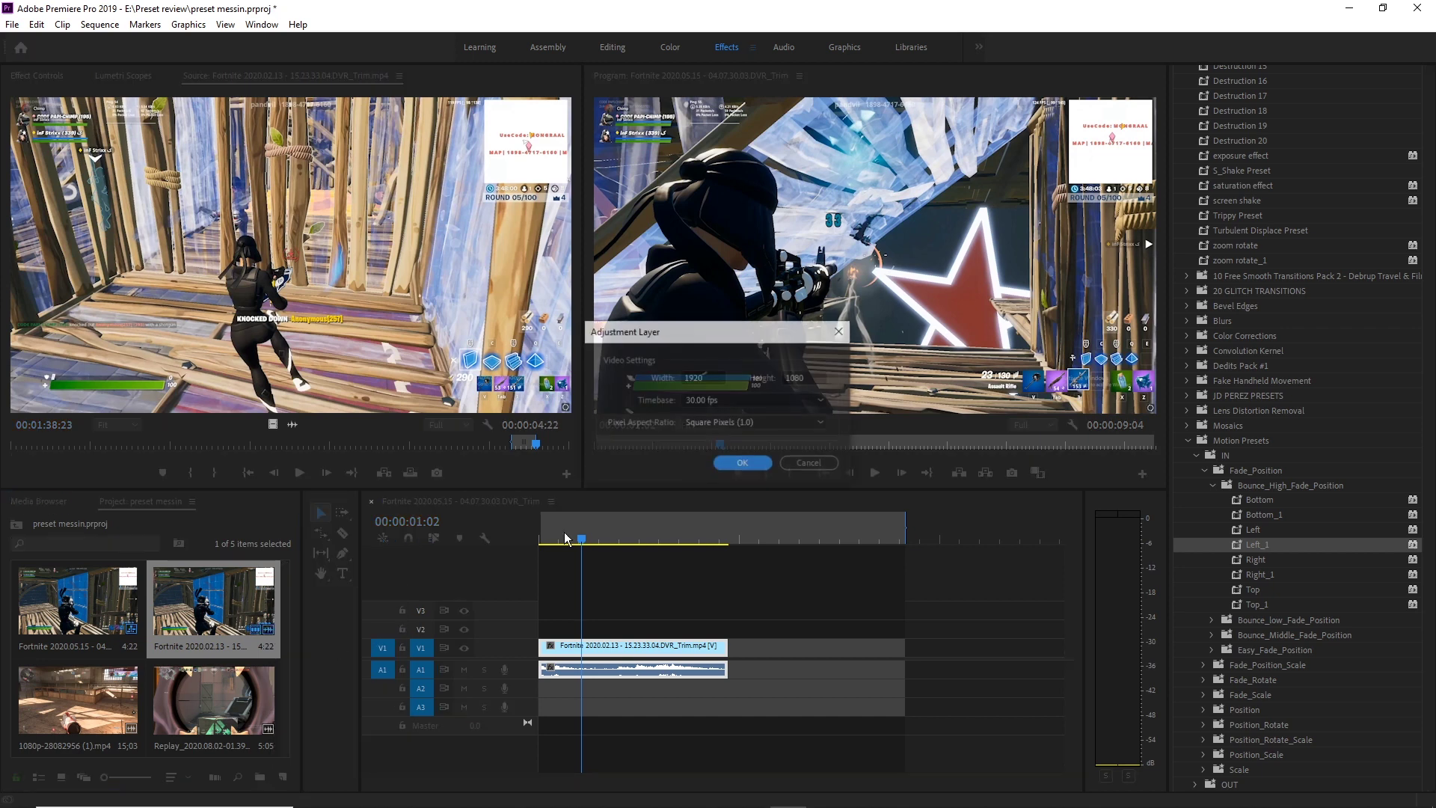
{"action": "left_click", "coordinate": [742, 464]}
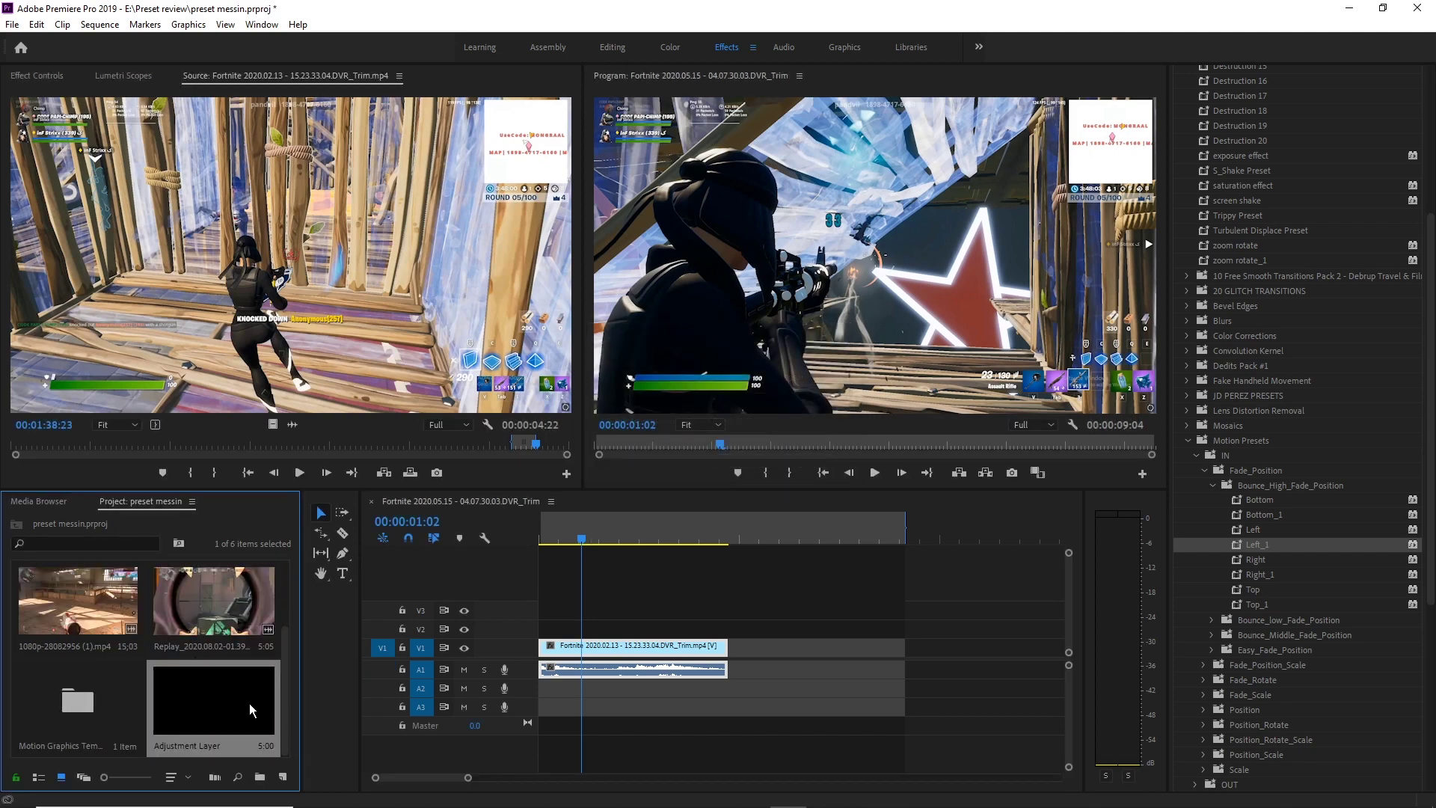
{"action": "left_click_drag", "start_coordinate": [260, 700], "coordinate": [527, 632]}
{"action": "left_click_drag", "start_coordinate": [581, 528], "coordinate": [586, 567]}
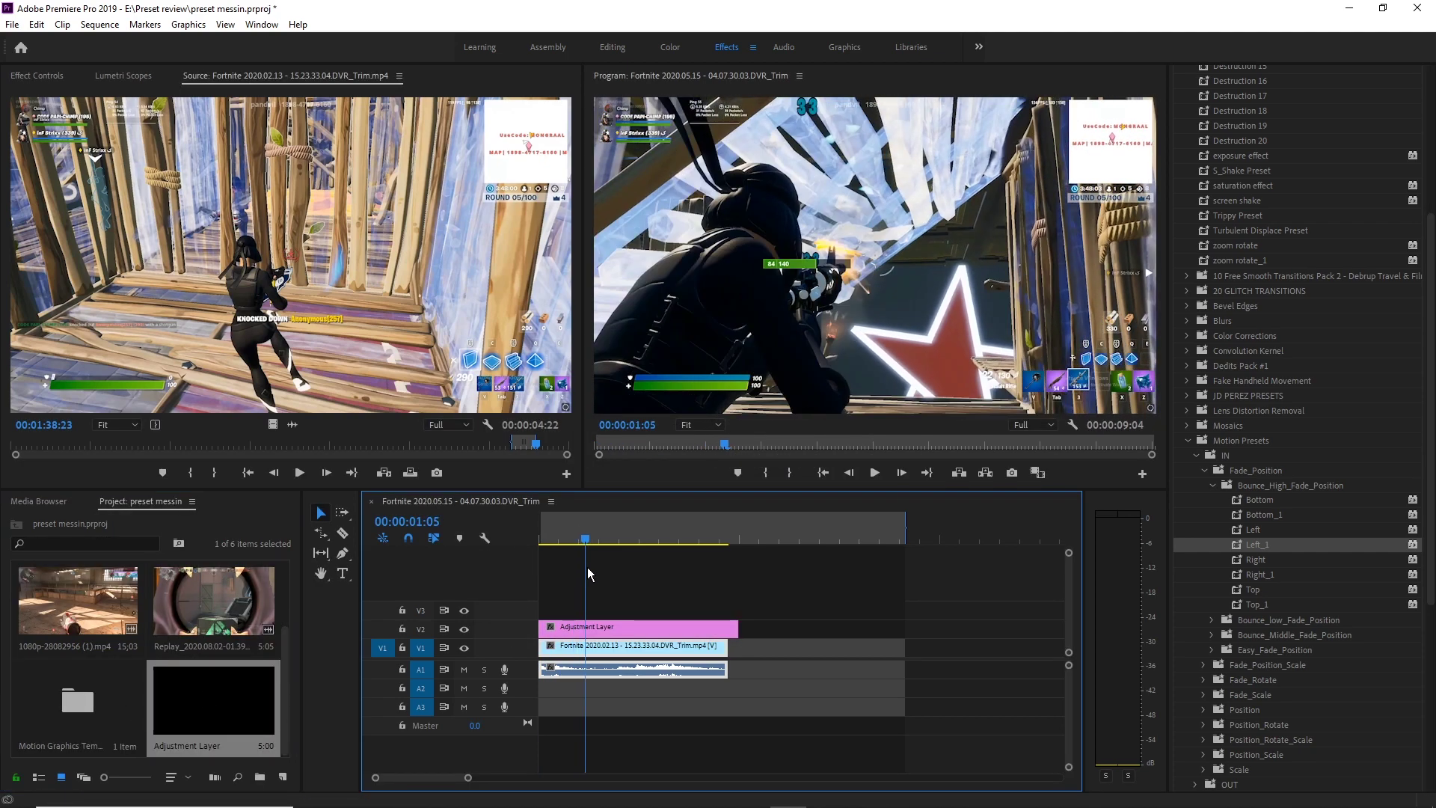
{"action": "left_click_drag", "start_coordinate": [731, 634], "coordinate": [584, 632]}
{"action": "left_click_drag", "start_coordinate": [549, 537], "coordinate": [577, 610]}
{"action": "left_click_drag", "start_coordinate": [1267, 544], "coordinate": [562, 628]}
Apply Left_1 to the V2 adjustment layer, lengthen it slightly, and play the sequence back.
{"action": "left_click", "coordinate": [528, 539]}
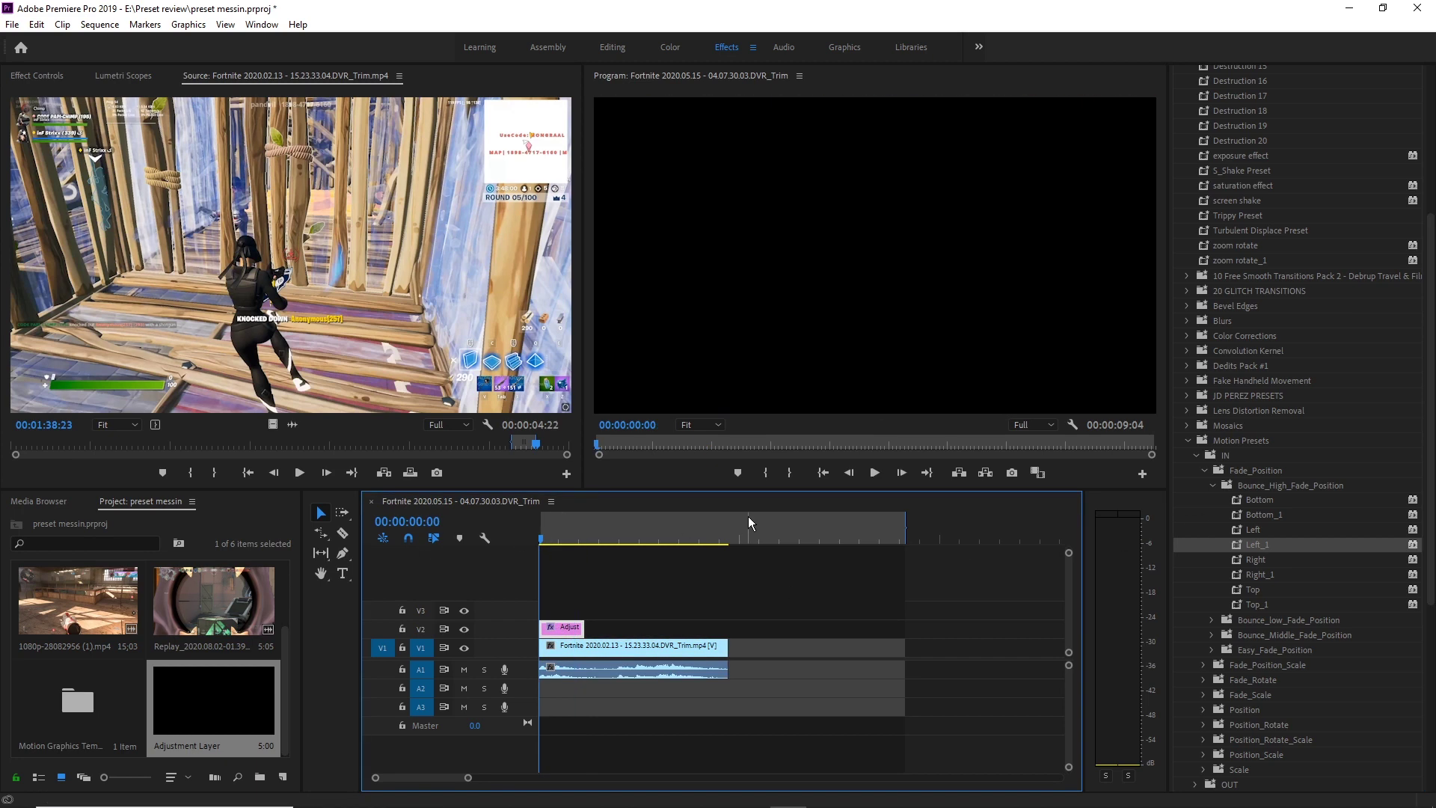
{"action": "key", "text": "space"}
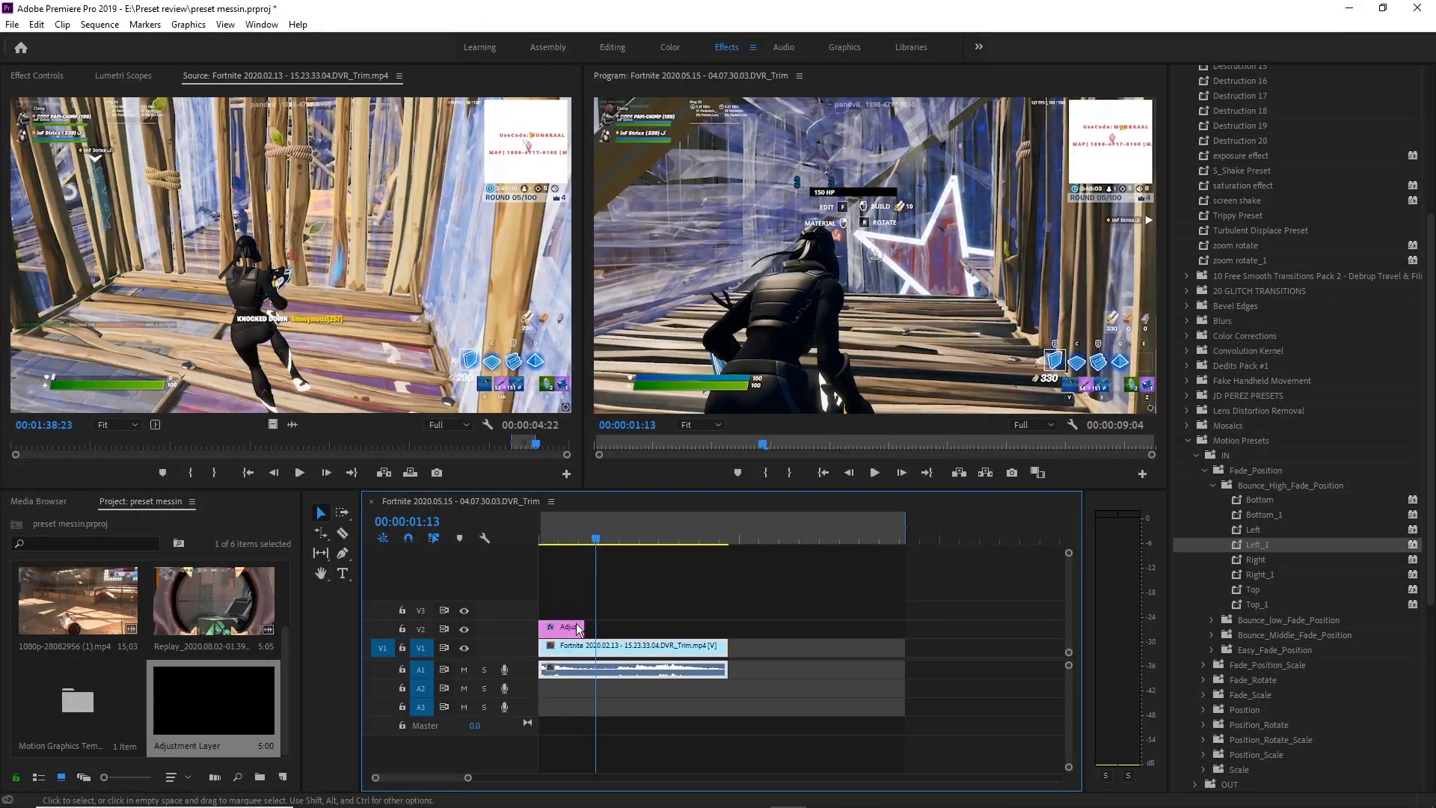
{"action": "left_click_drag", "start_coordinate": [594, 523], "coordinate": [456, 548]}
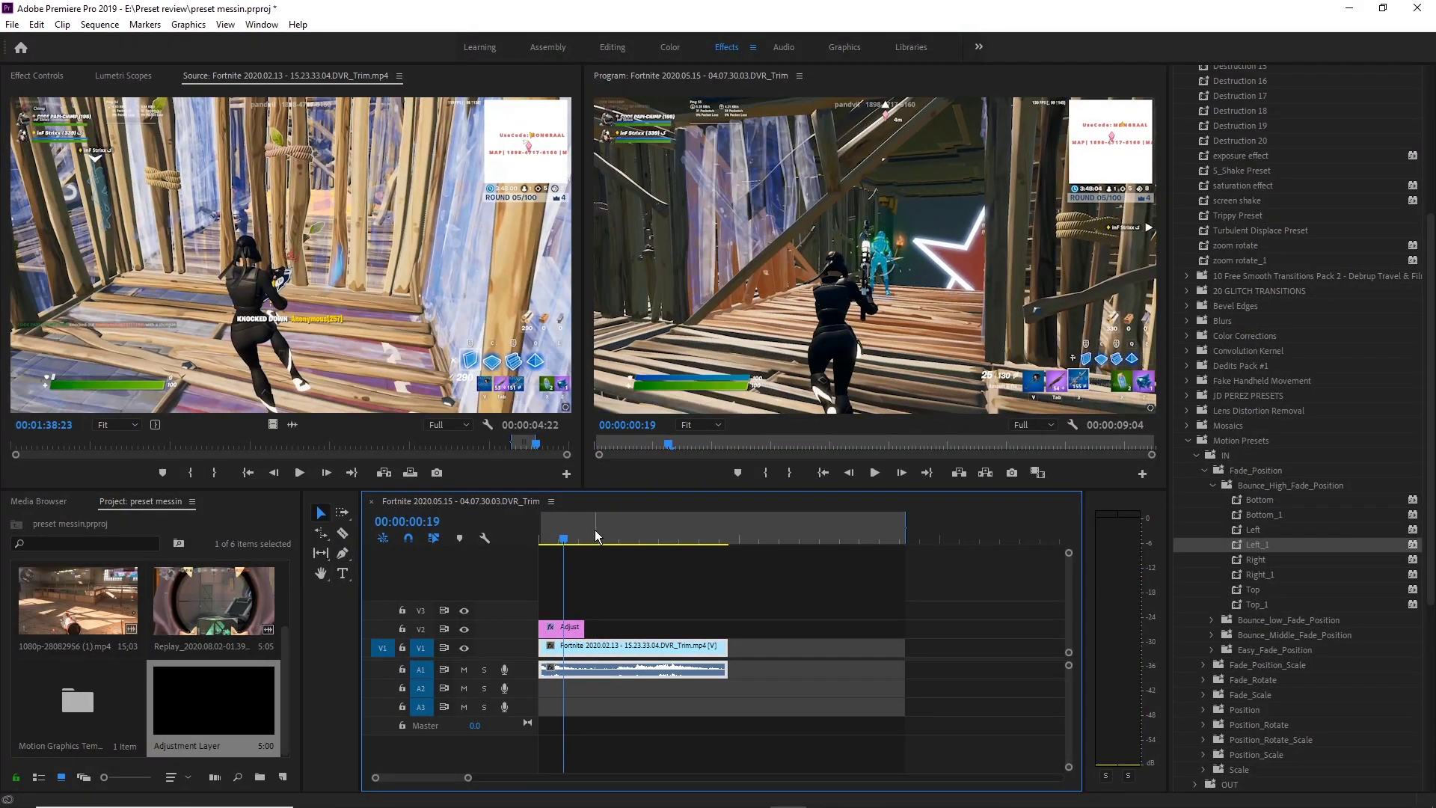
{"action": "left_click_drag", "start_coordinate": [584, 629], "coordinate": [630, 628]}
{"action": "left_click_drag", "start_coordinate": [1286, 553], "coordinate": [590, 626]}
{"action": "key", "text": "Home"}
{"action": "key", "text": "space"}
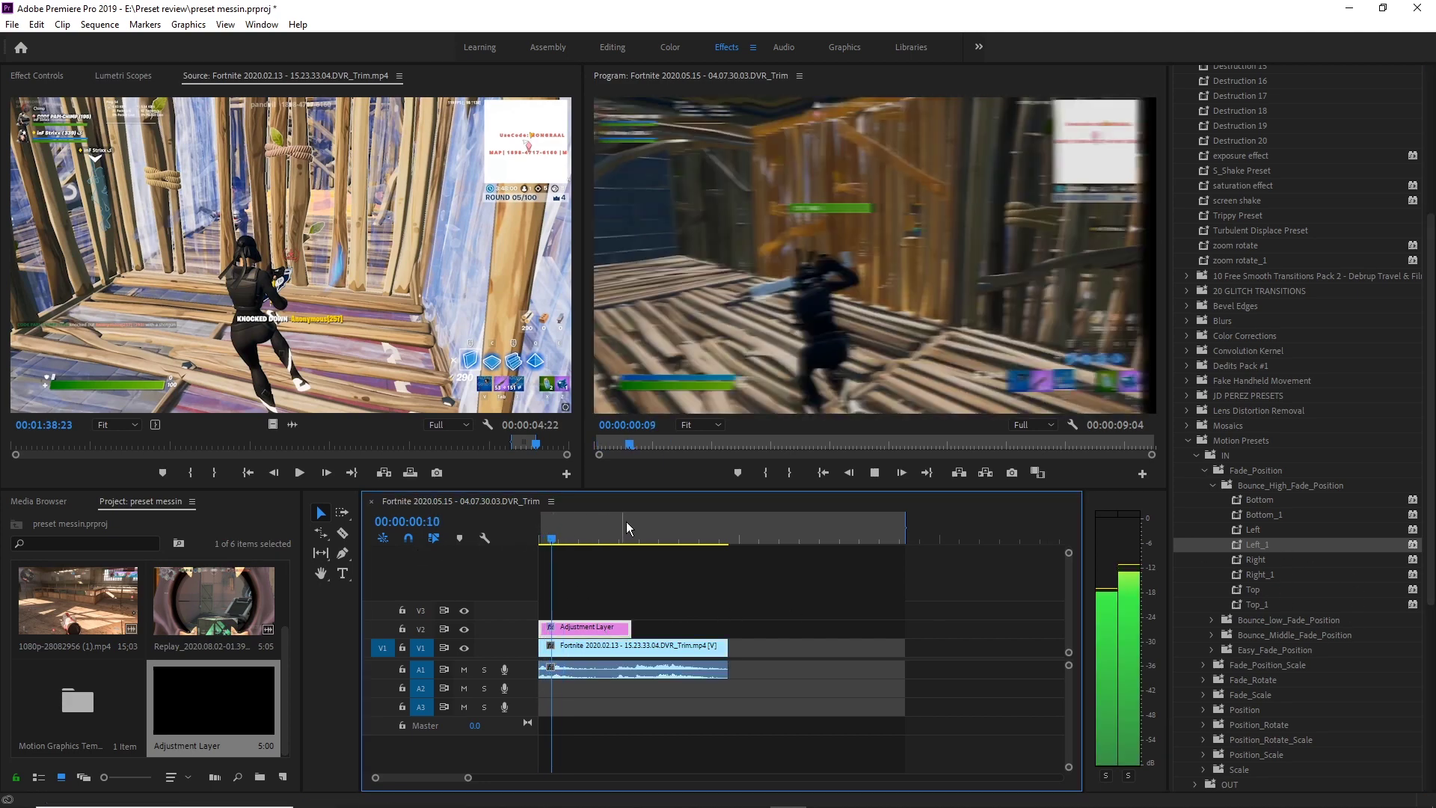
{"action": "key", "text": "space"}
Undo the lengthening and replay the sequence from the start to check the bounce.
{"action": "key", "text": "ctrl+z"}
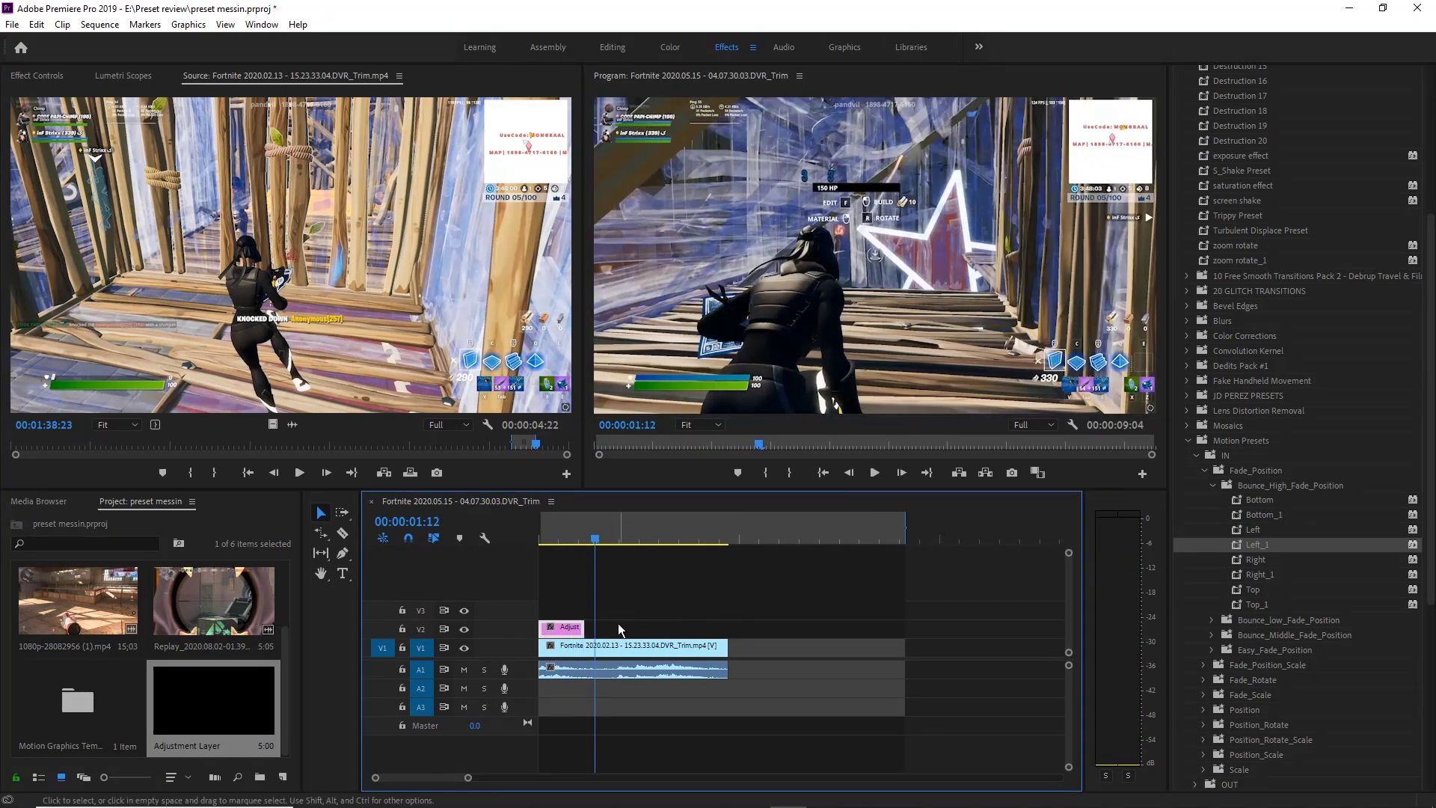
{"action": "key", "text": "Home"}
{"action": "key", "text": "space"}
{"action": "key", "text": "space"}
{"action": "key", "text": "Home"}
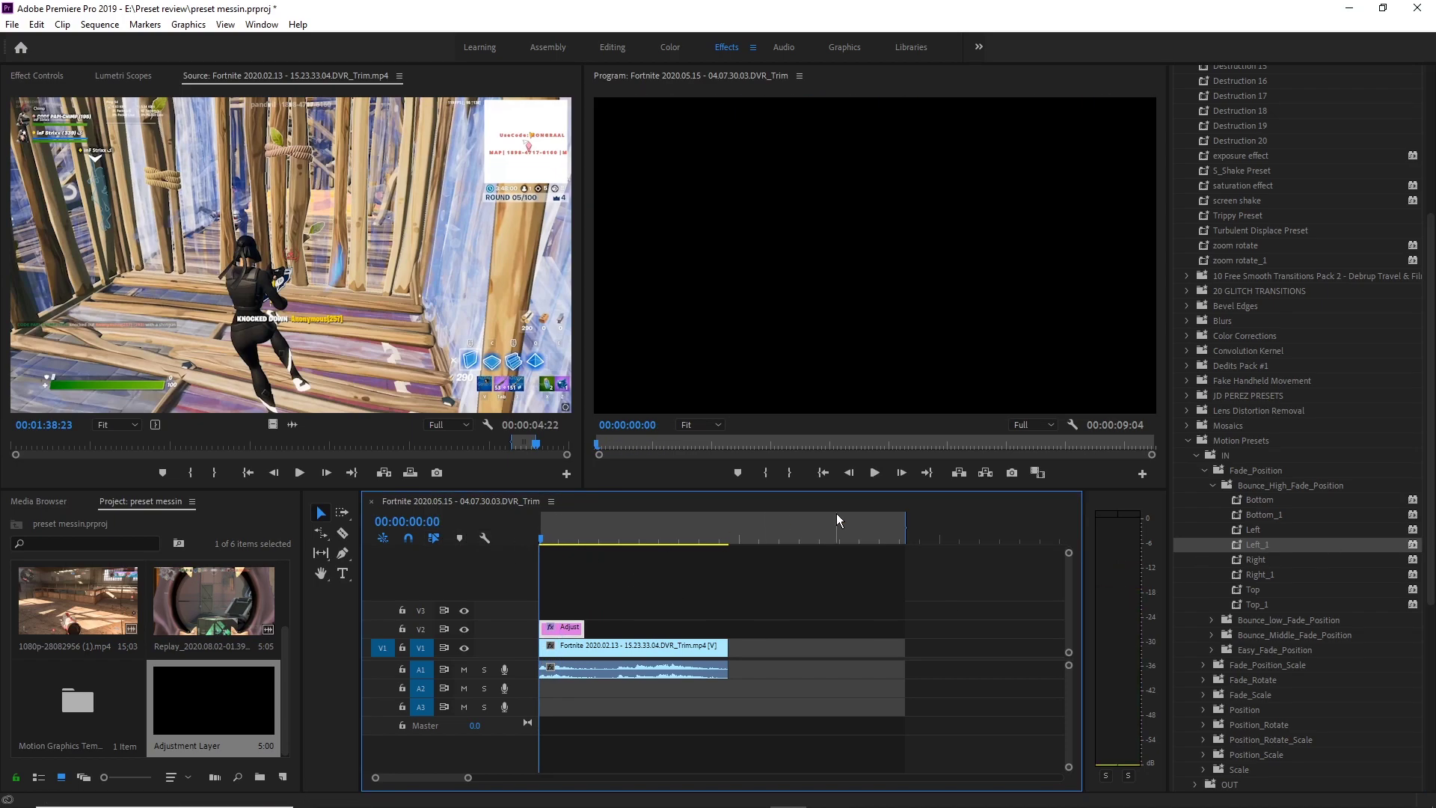
{"action": "key", "text": "space"}
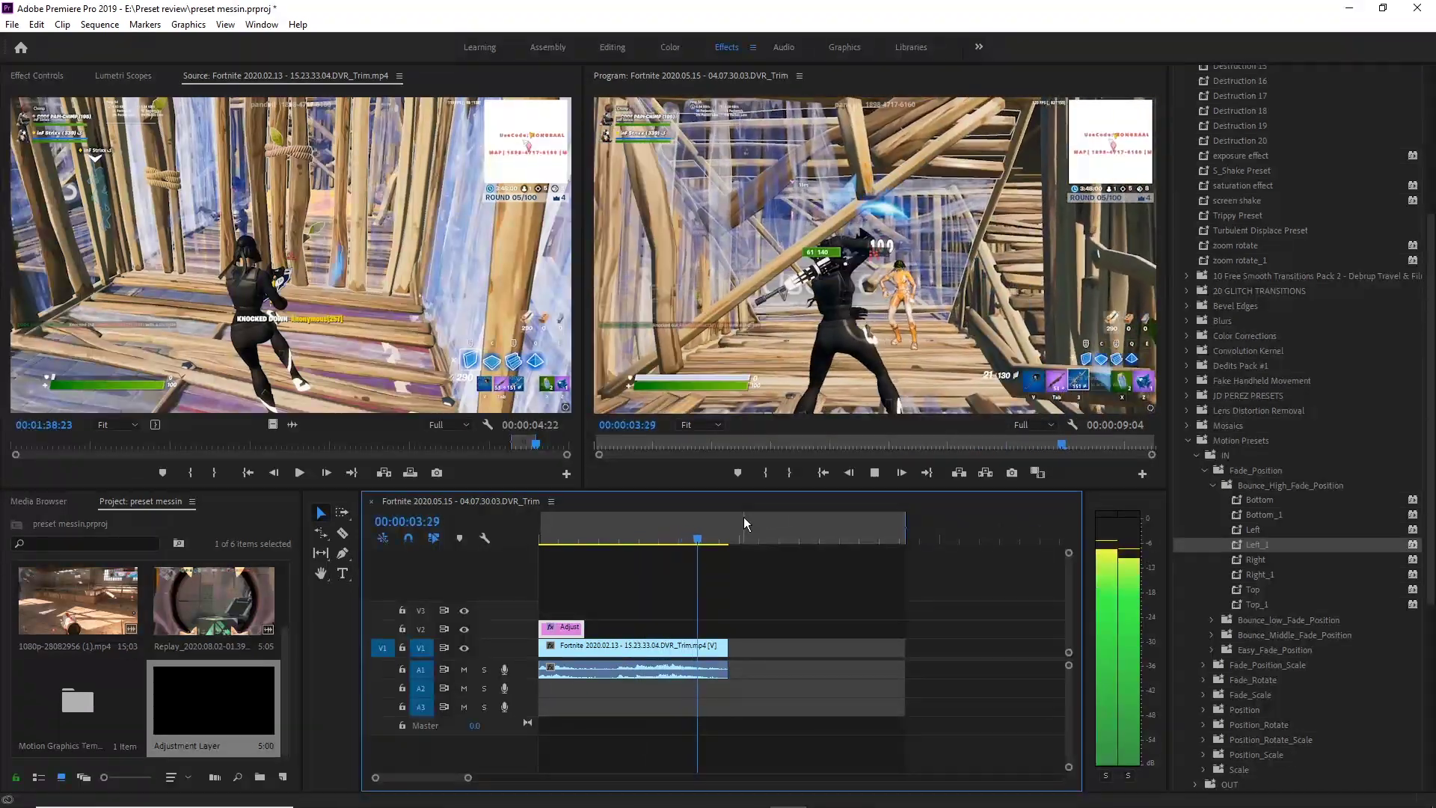
{"action": "key", "text": "space"}
{"action": "key", "text": "space"}
{"action": "key", "text": "space"}
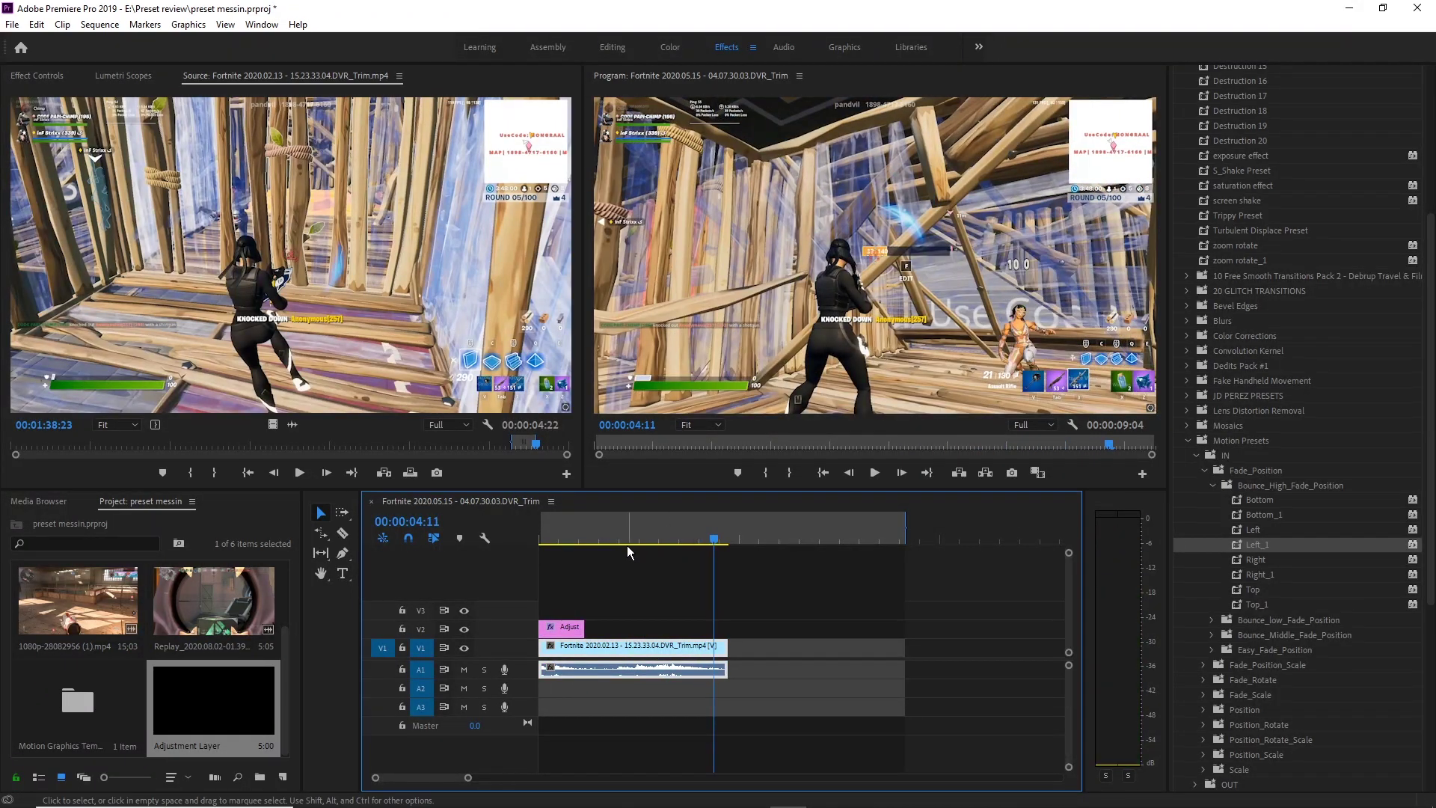